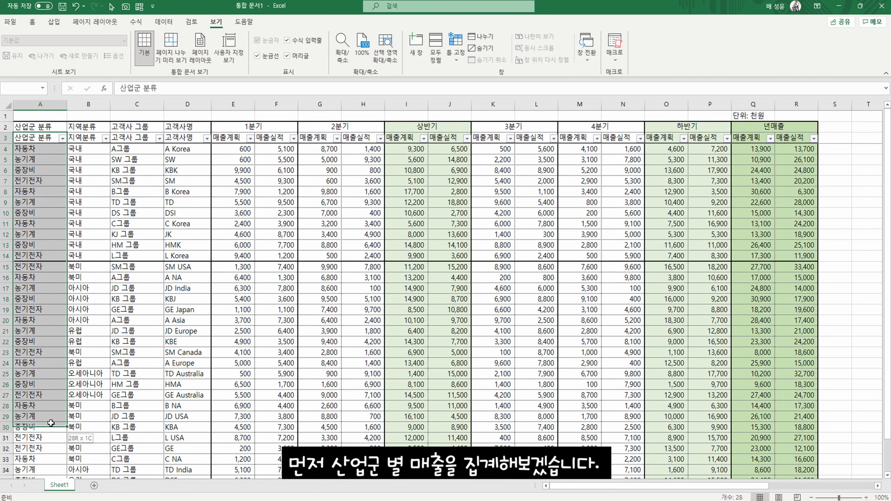
- Copy the industry classification column with its headings (A2:A36) into the empty area of the sheet starting at T2
left_click(38, 127)
key("ctrl+shift+Down")
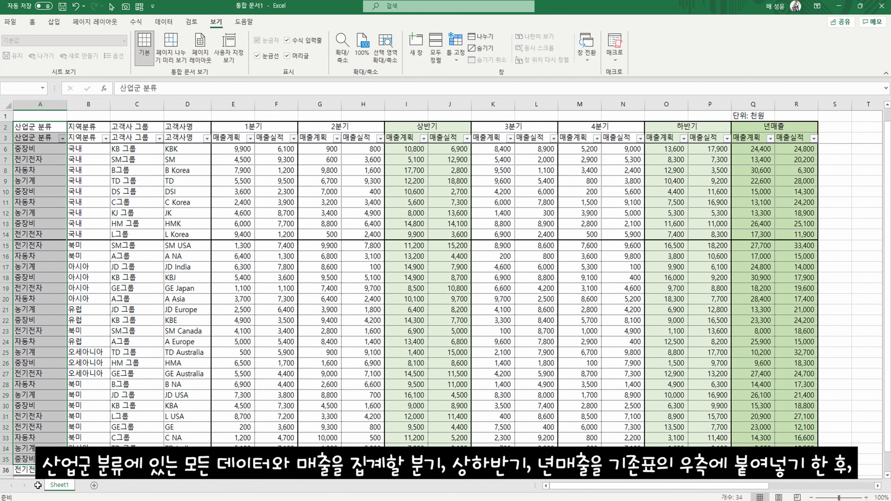
scroll(432, 348, "down", 1)
key("ctrl+c")
left_click(432, 347)
scroll(432, 348, "up", 1)
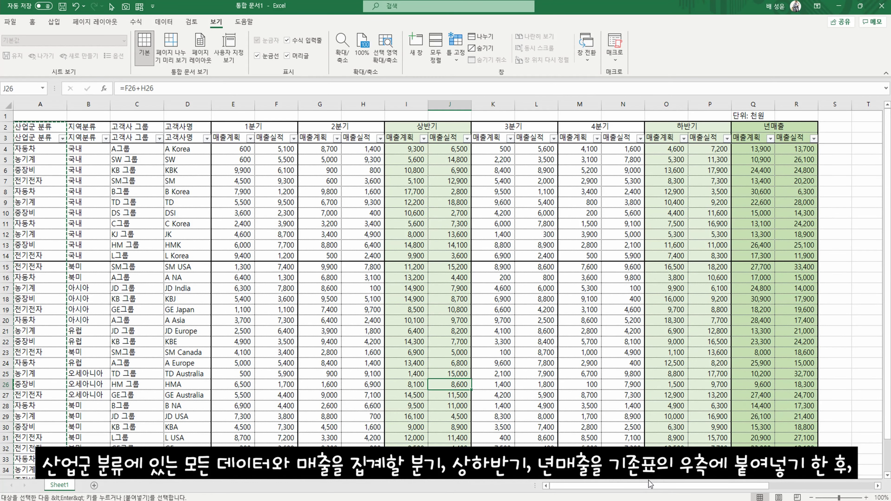
left_click_drag(649, 485, 755, 485)
left_click(367, 123)
key("ctrl+v")
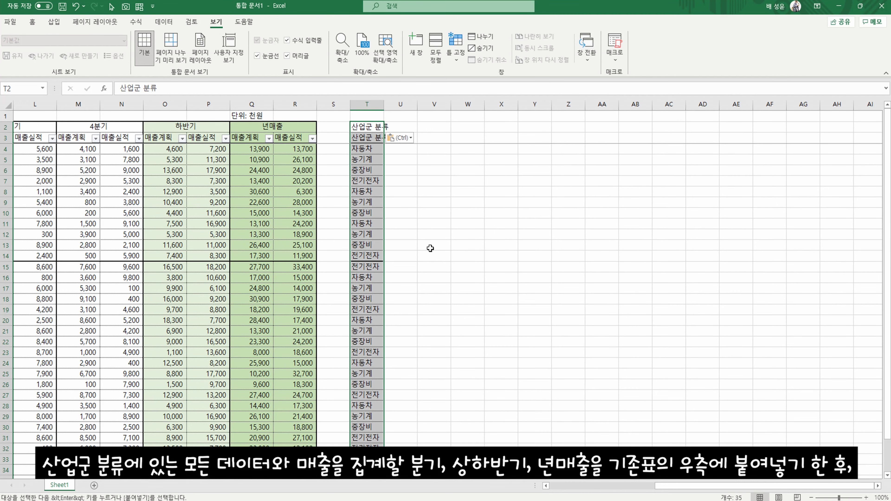
- Copy the quarter, half-year and annual sales headings (E2:R3) next to the pasted industry column, starting at U2
scroll(504, 399, "left", 3)
left_click_drag(21, 126, 573, 137)
key("ctrl+c")
left_click(703, 127)
key("ctrl+v")
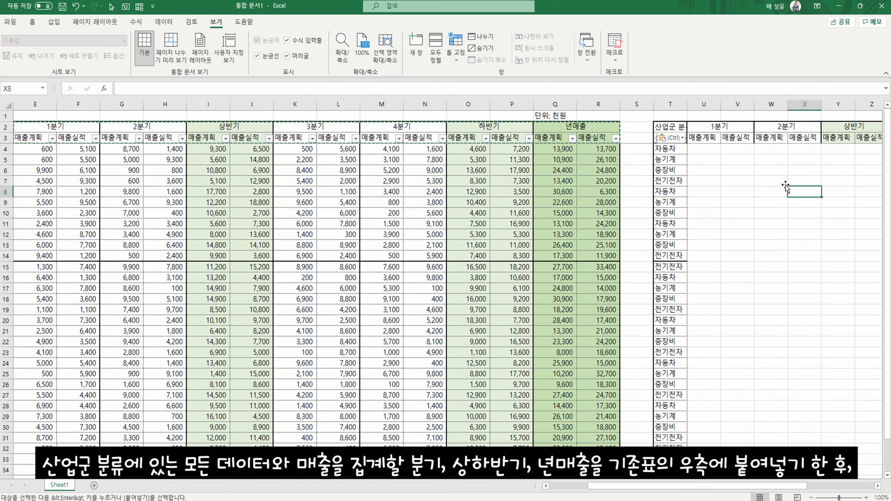
- Remove the duplicate entries from the copied industry list in T3:T36, limiting the operation to the current selection
left_click_drag(670, 137, 670, 149)
key("shift+Down")
key("shift+Down")
key("shift+Down")
key("shift+Down")
key("shift+Down")
key("shift+Down")
key("shift+Down")
key("shift+Down")
key("shift+Down")
key("shift+Down")
key("shift+Down")
key("shift+Down")
key("shift+Down")
key("shift+Down")
key("shift+Down")
key("shift+Down")
key("shift+Down")
key("shift+Down")
key("shift+Down")
key("shift+Down")
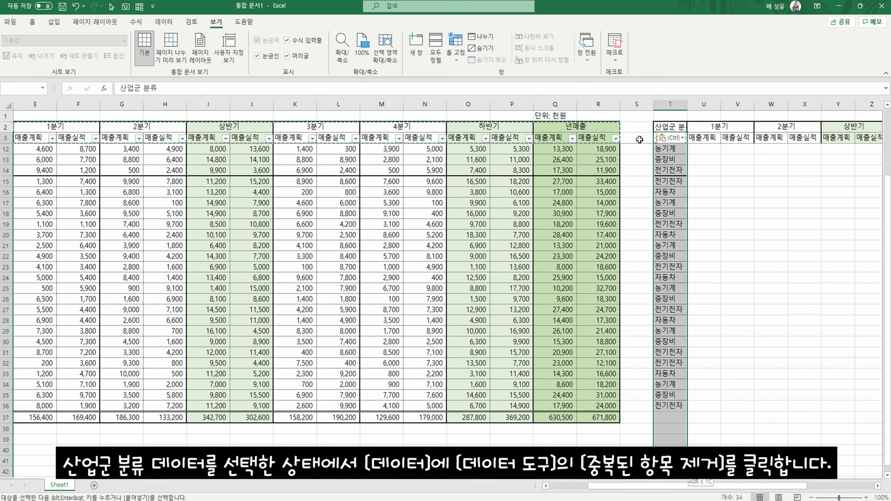
key("shift+Up")
key("shift+Up")
key("shift+Up")
key("shift+Up")
key("shift+Up")
key("shift+Down")
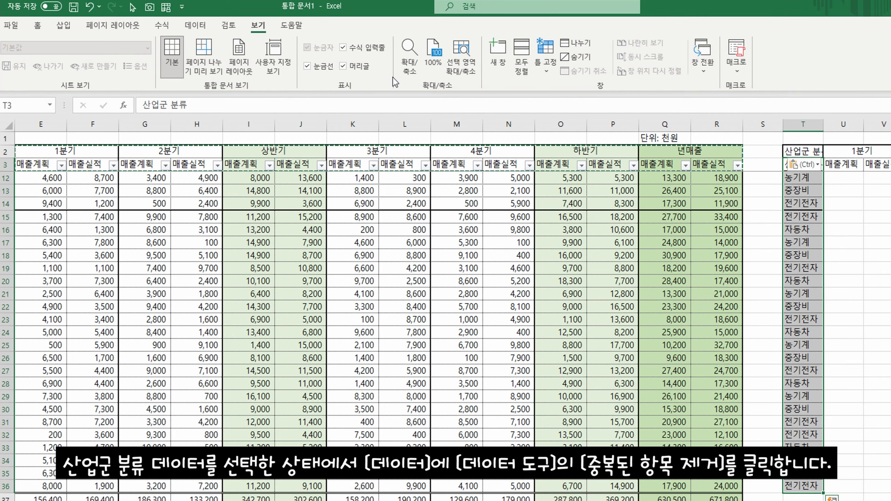
left_click(195, 25)
left_click(698, 56)
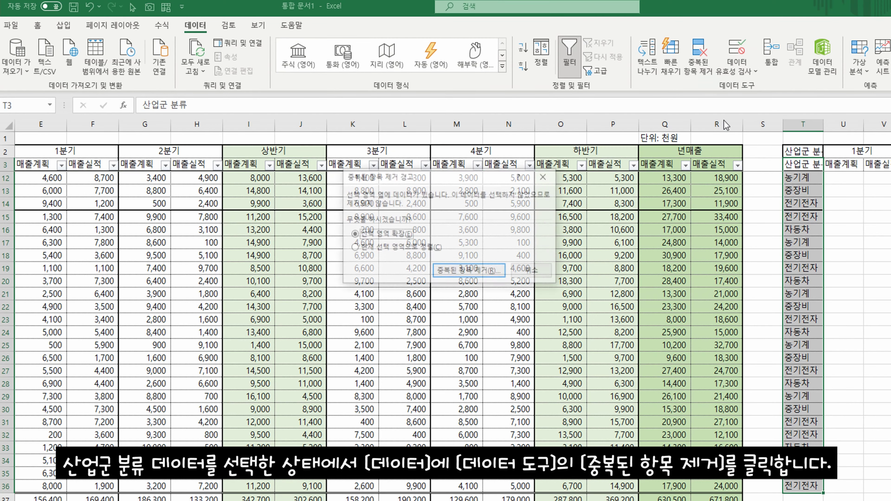
left_click(283, 185)
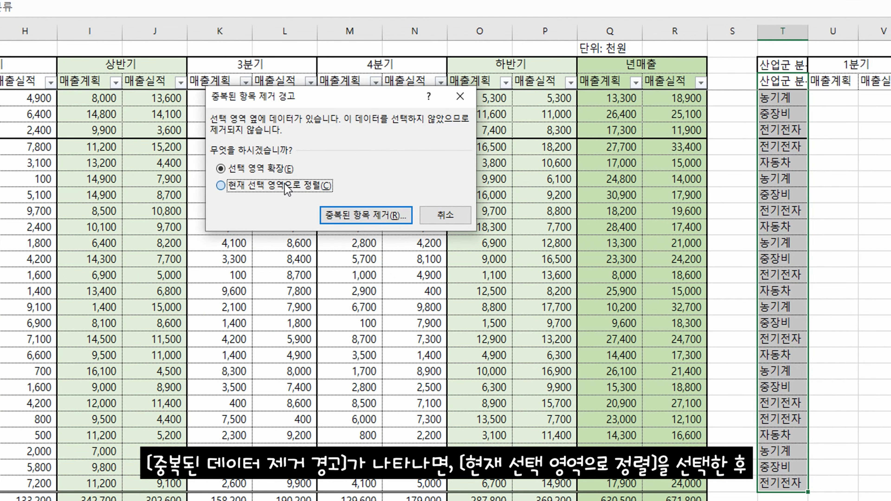
left_click(363, 215)
left_click(407, 263)
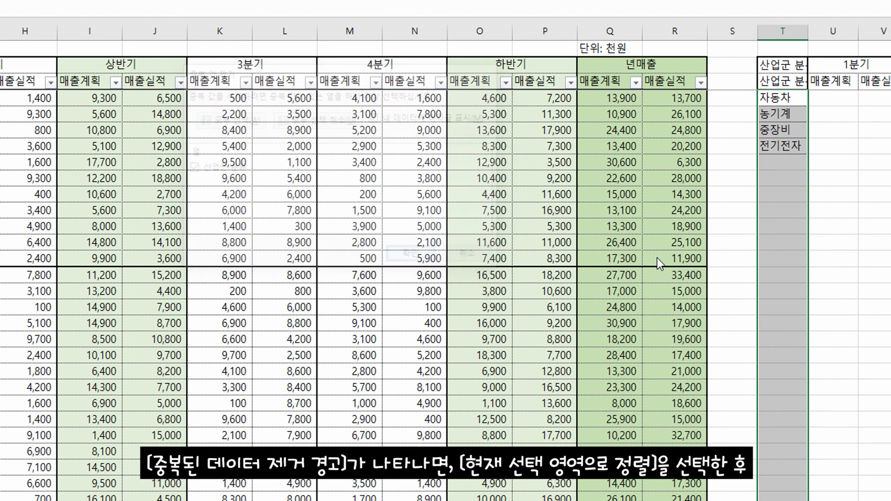
left_click(449, 298)
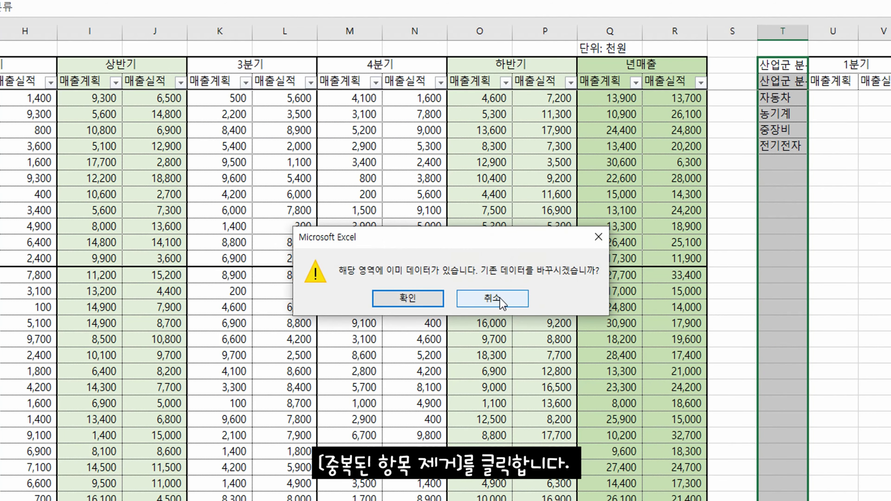
left_click(498, 299)
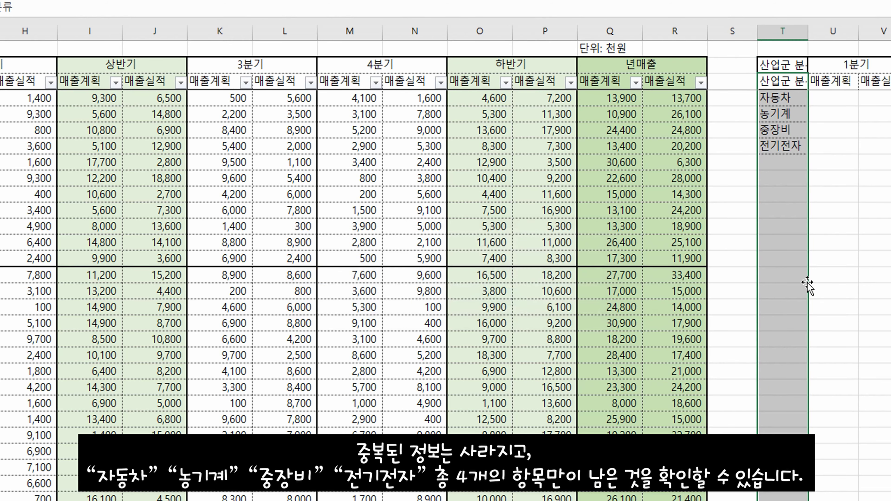
left_click(832, 228)
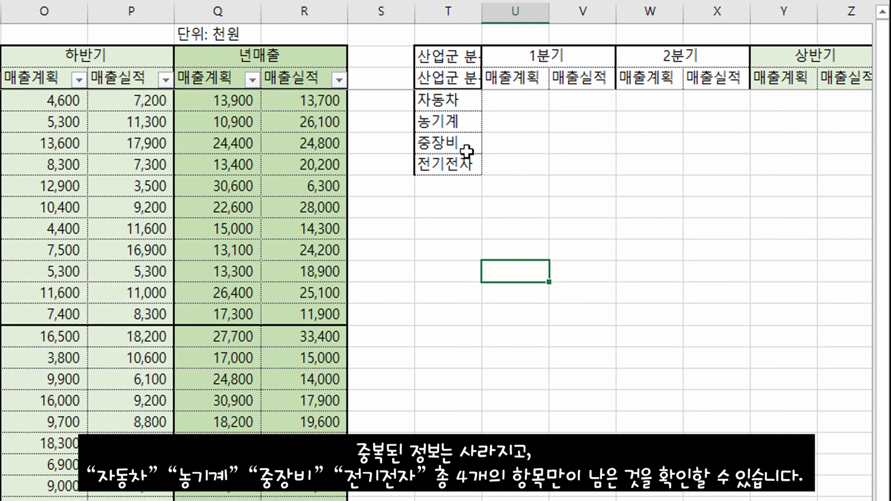
left_click(452, 122)
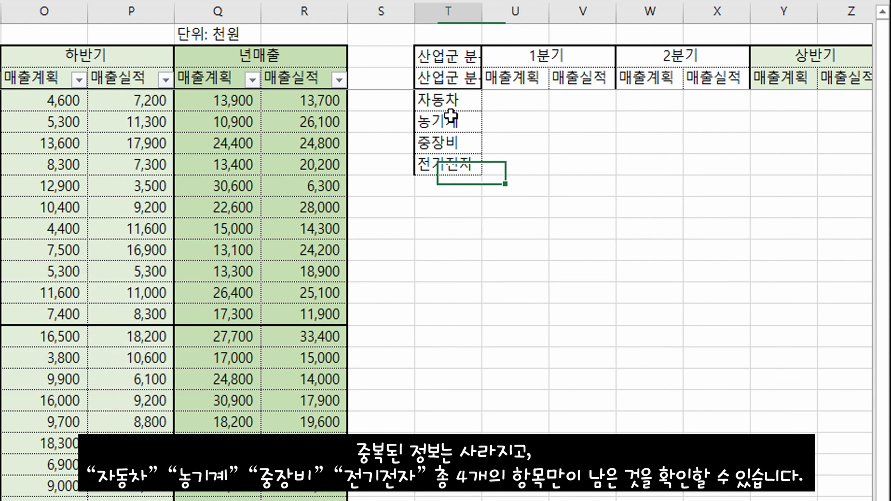
- Start a SUMIF formula in U4 with the industry column as its absolute range, $A$3:$A$36
left_click(515, 99)
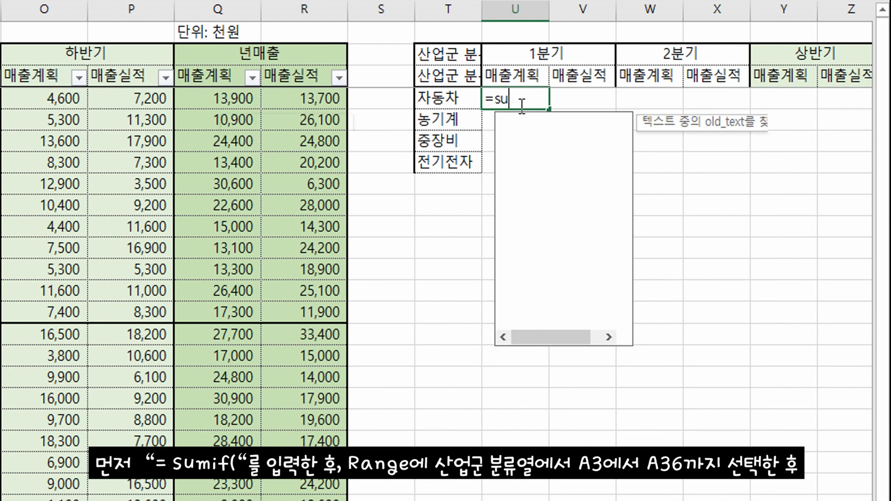
type("mif")
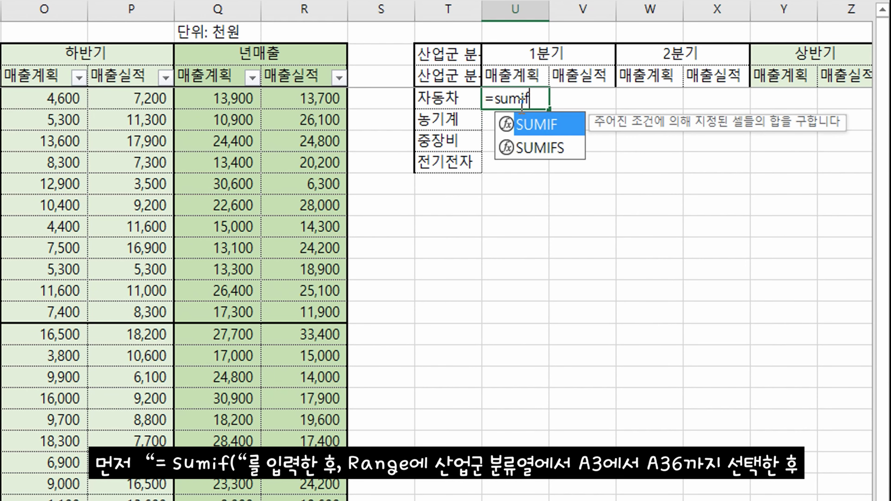
type("(")
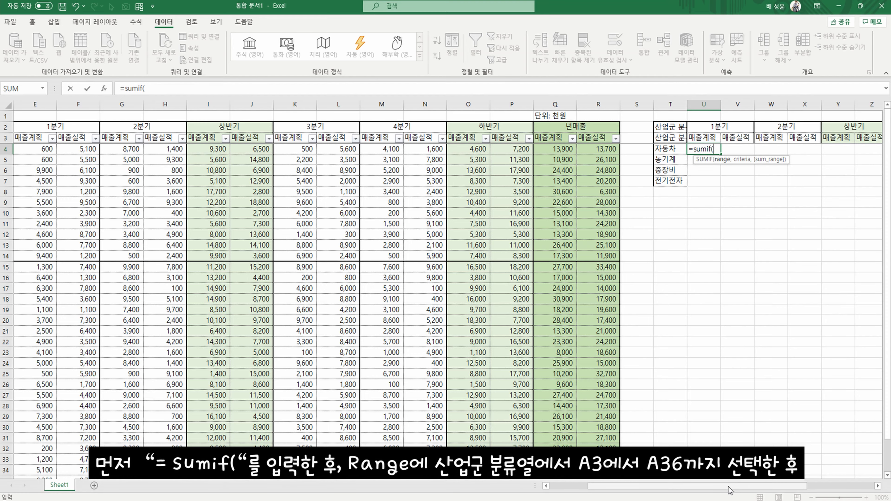
left_click_drag(730, 486, 648, 491)
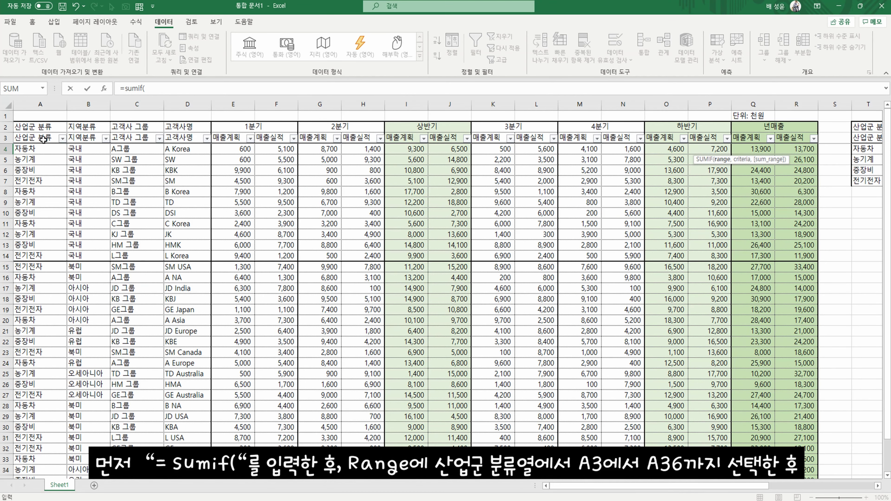
left_click_drag(43, 140, 46, 455)
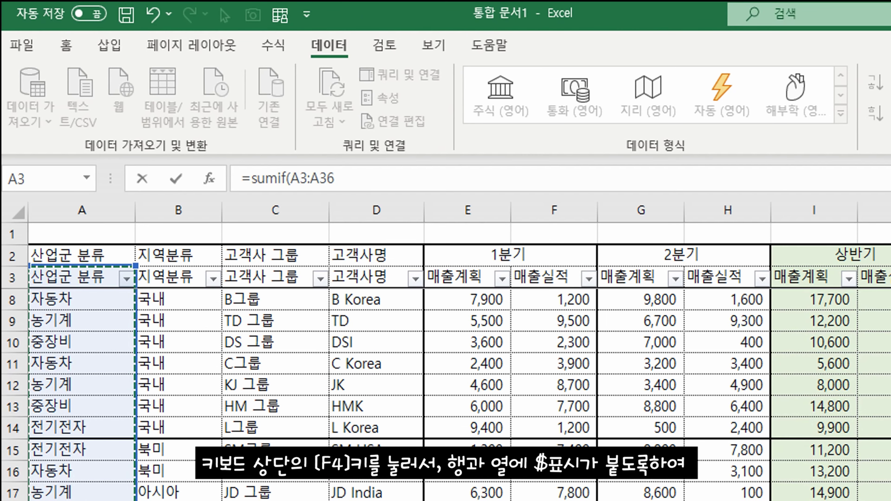
key("F4")
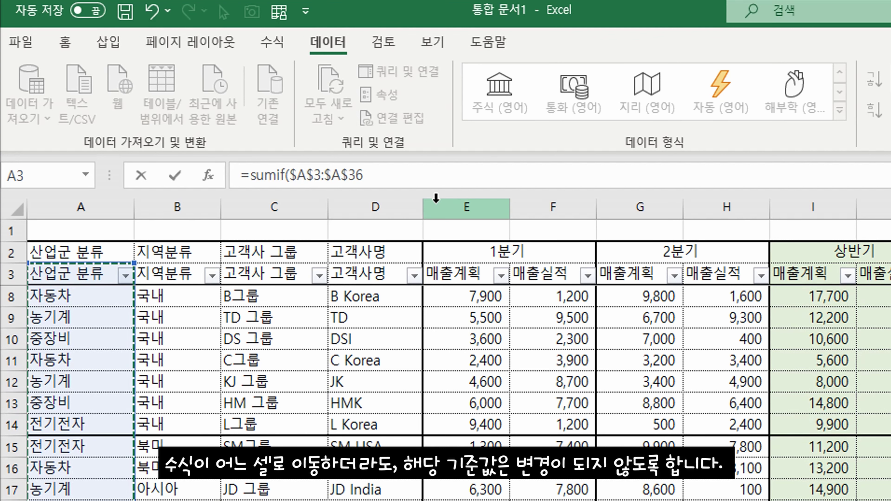
left_click(427, 178)
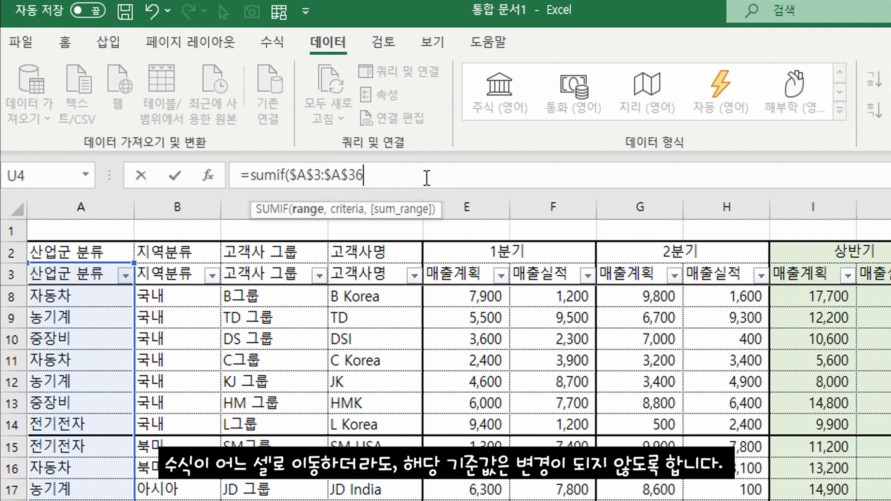
type(",")
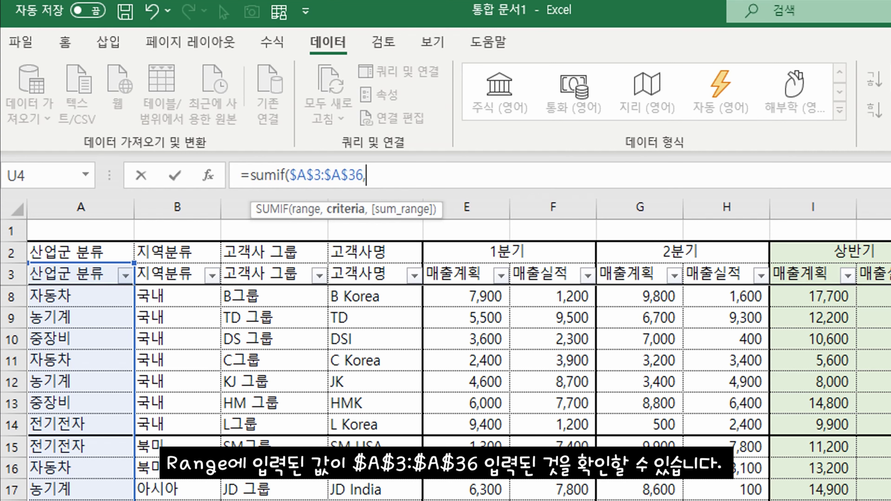
- Add the column-locked criterion $T4 to the SUMIF formula and choose E3:E36 as its sum range
scroll(456, 351, "right", 7)
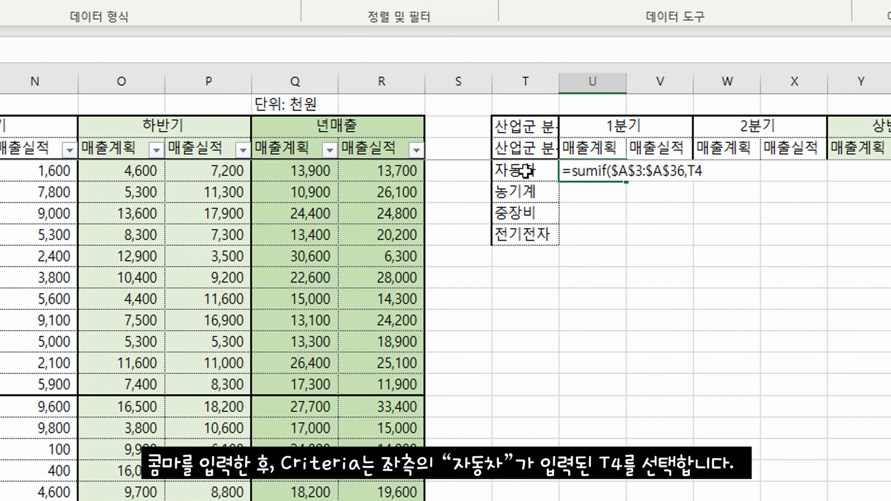
left_click(525, 171)
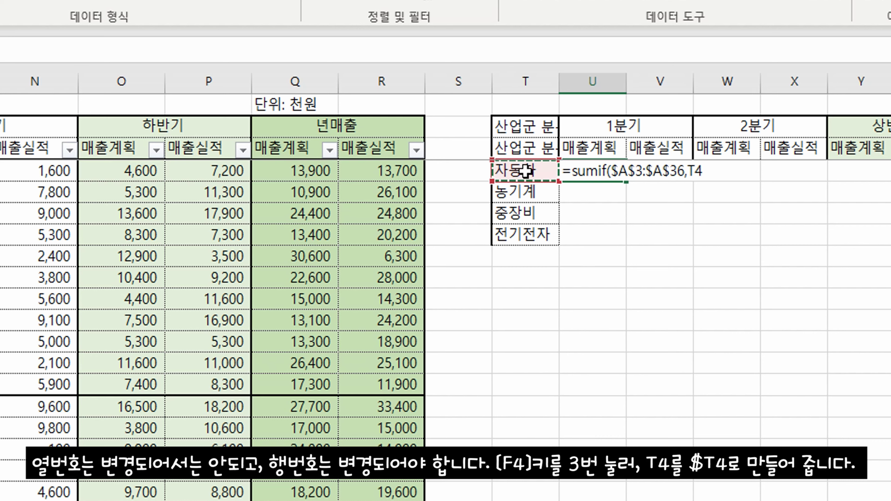
key("F4")
key("F4")
type(",")
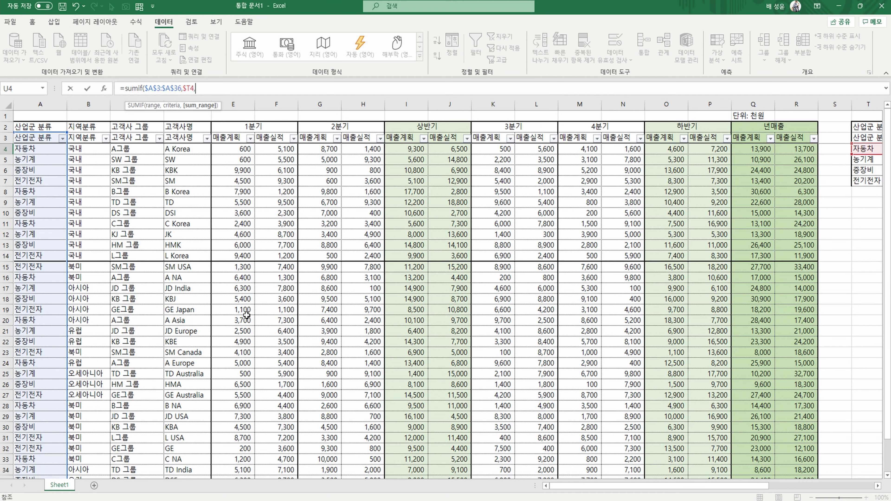
left_click_drag(233, 149, 247, 444)
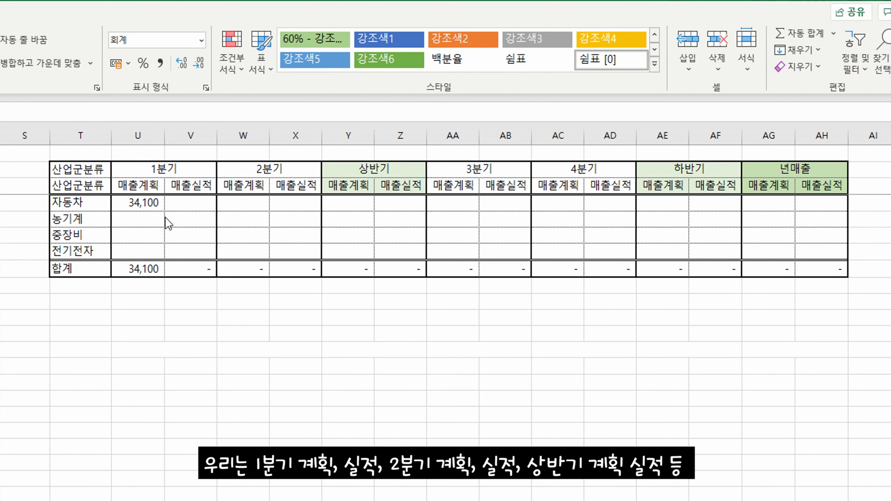
- Examine the SUMIF formula in U4 and the sales columns it has to cover in the formatted summary table
left_click(140, 203)
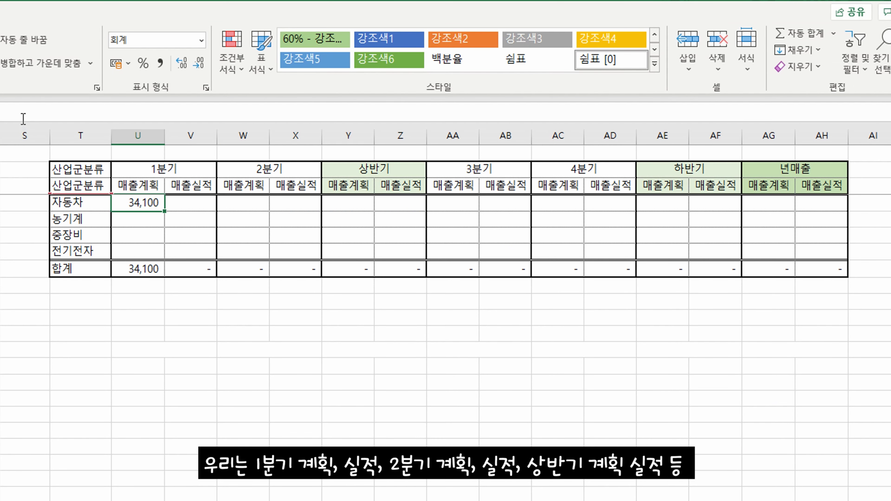
key("F2")
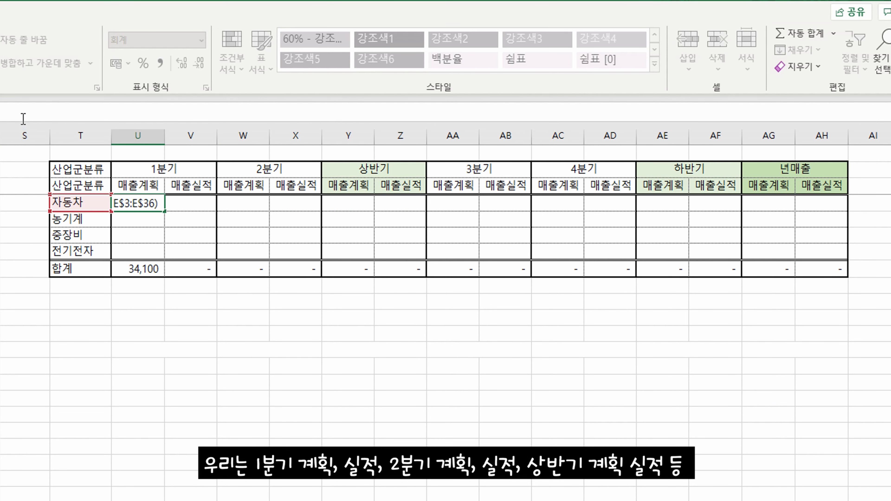
left_click(203, 205)
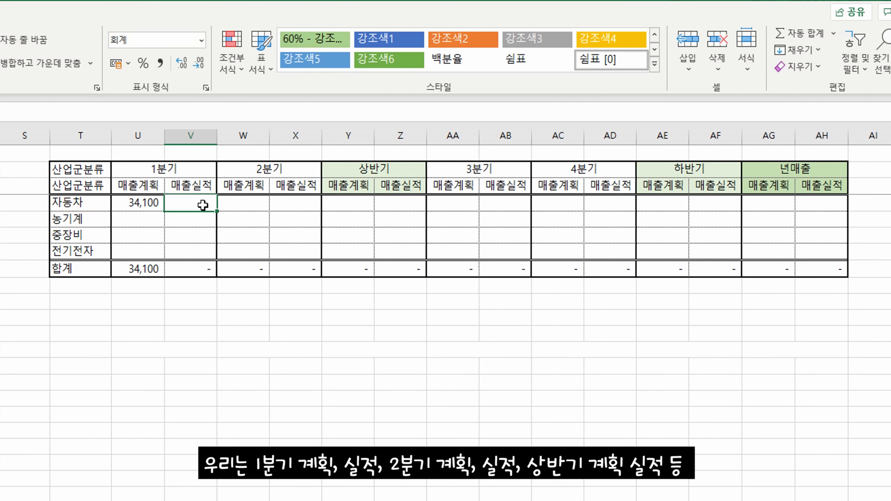
left_click_drag(127, 169, 650, 267)
left_click_drag(141, 169, 799, 268)
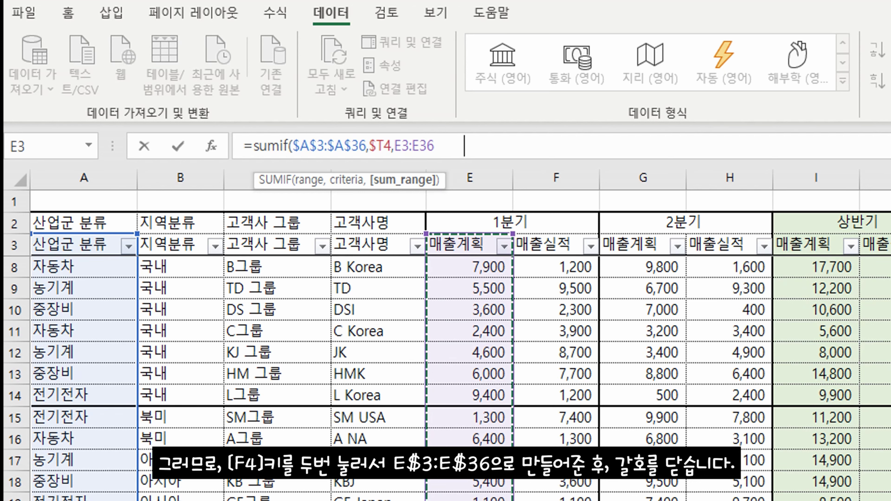
- Lock only the rows of the sum range as E$3:E$36 and complete the SUMIF formula in U4
key("F4")
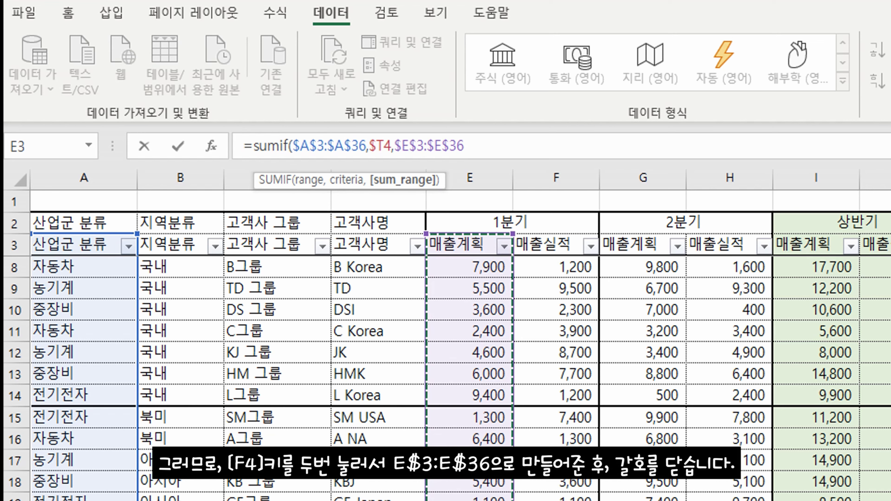
key("F4")
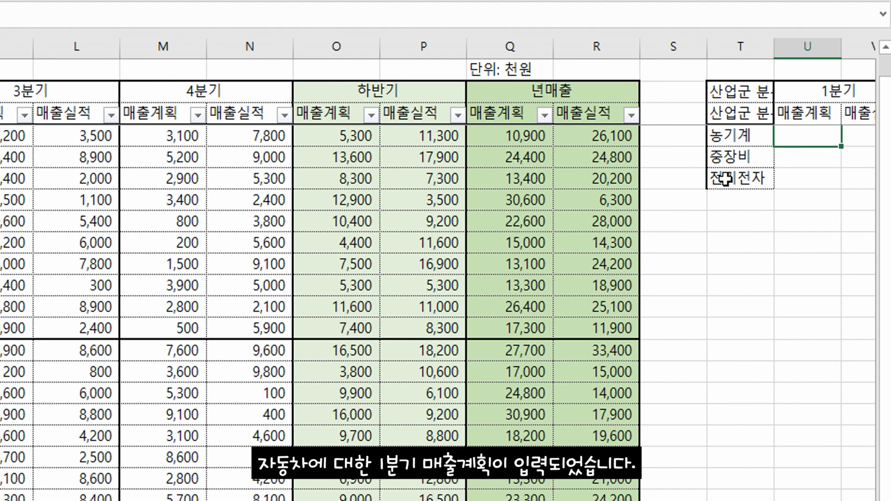
scroll(811, 170, "up", 1)
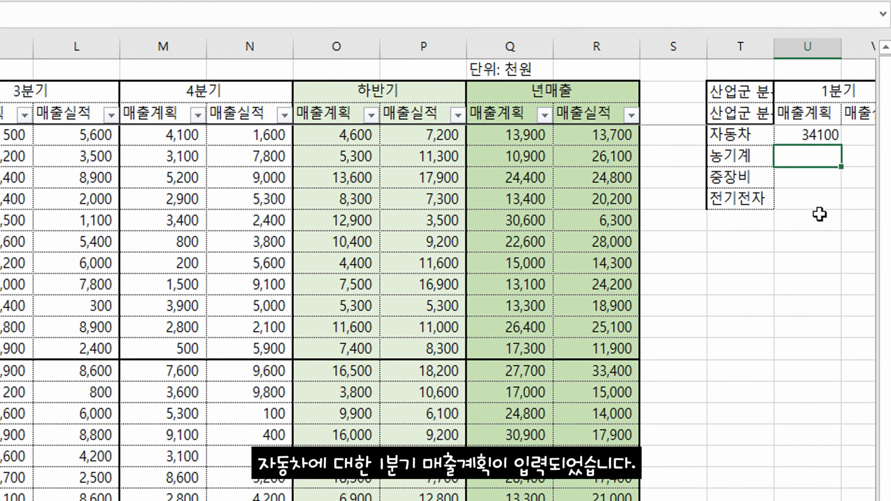
left_click(803, 135)
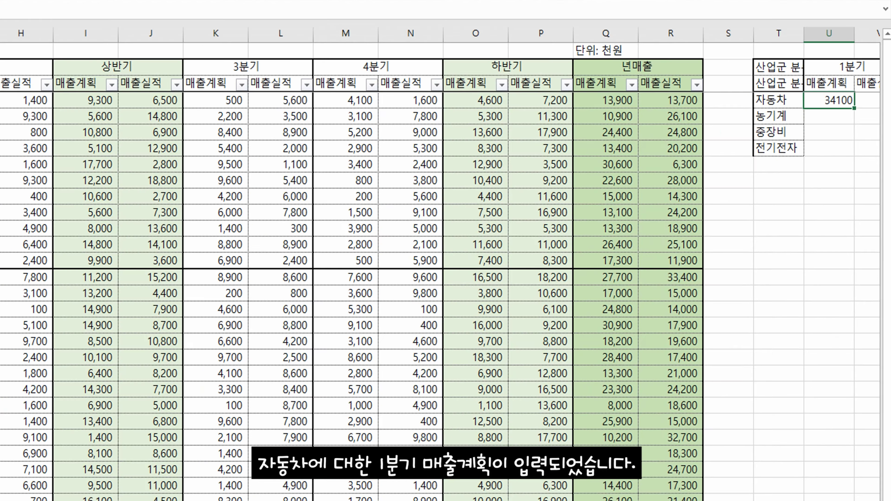
scroll(431, 277, "right", 5)
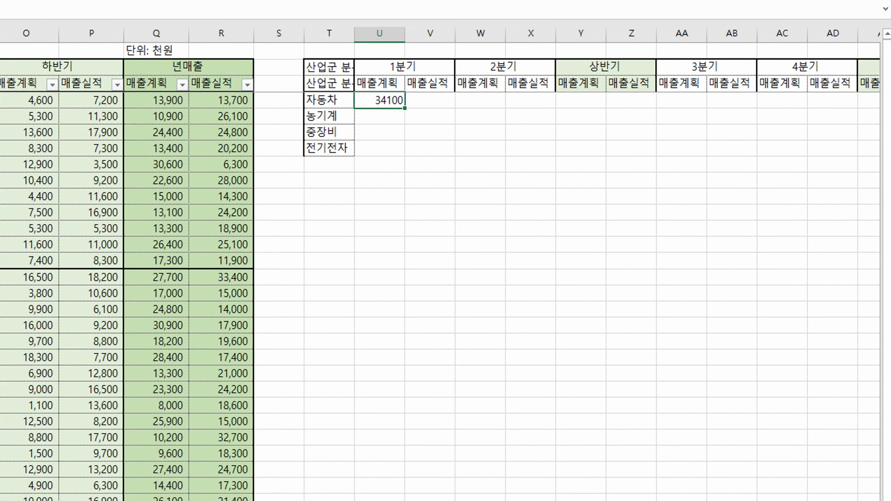
left_click(431, 276)
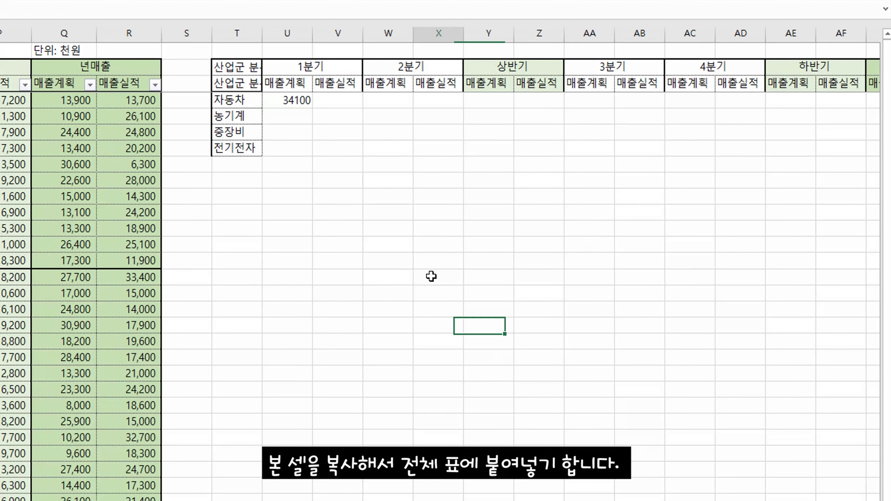
- Copy the SUMIF formula from U4 and paste it as formulas only across the summary table body U4:AH7
left_click(294, 100)
key("ctrl+c")
left_click_drag(295, 102, 803, 146)
right_click(803, 146)
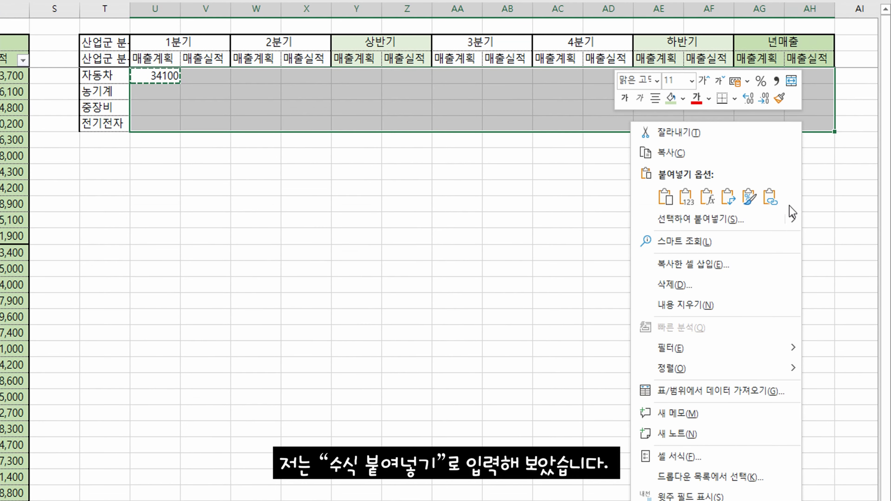
left_click(717, 223)
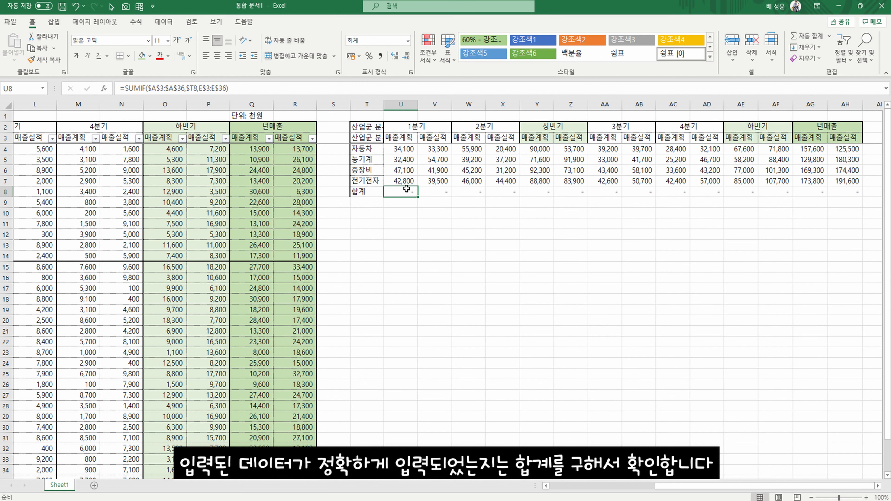
- Sum U4:U7 in U8 and copy that formula across the rest of the 합계 row, V8:AH8
left_click(803, 36)
left_click(803, 37)
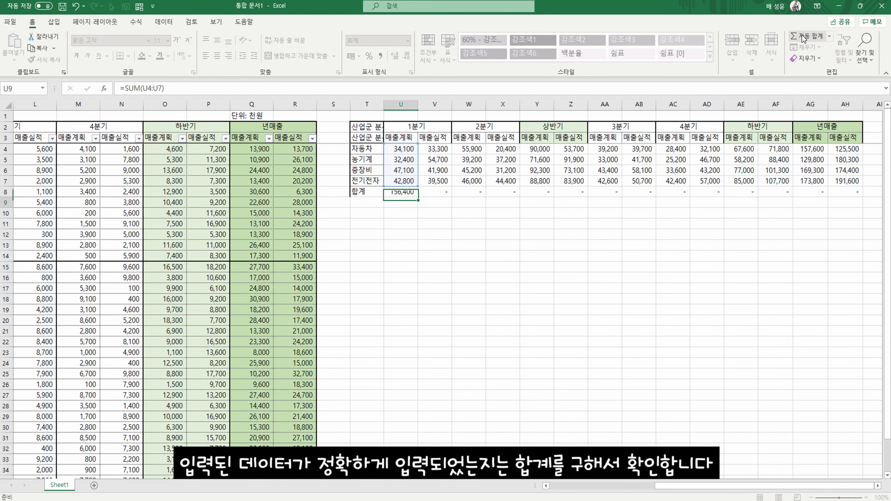
key("ctrl+c")
key("Right")
key("shift+Right")
key("shift+Right")
key("shift+Right")
key("shift+Right")
key("shift+Right")
key("shift+Right")
key("shift+Right")
key("shift+Right")
key("shift+Right")
key("shift+Right")
key("shift+Right")
key("shift+Right")
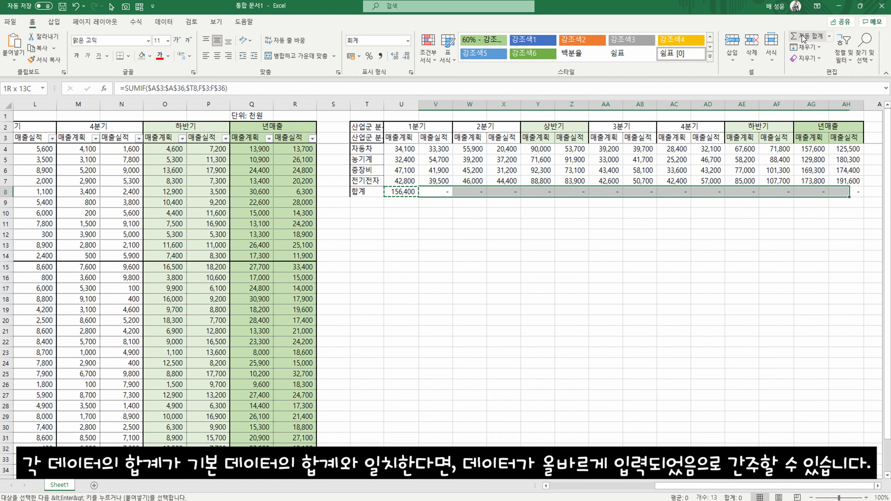
key("Return")
key("Left")
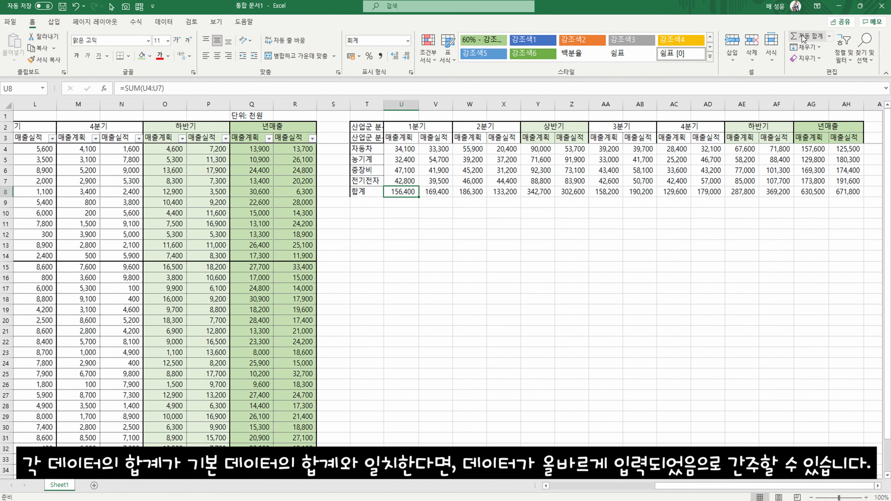
- Compare the summary table's total row with the total row of the source data
left_click_drag(413, 192, 841, 192)
left_click_drag(887, 242, 887, 274)
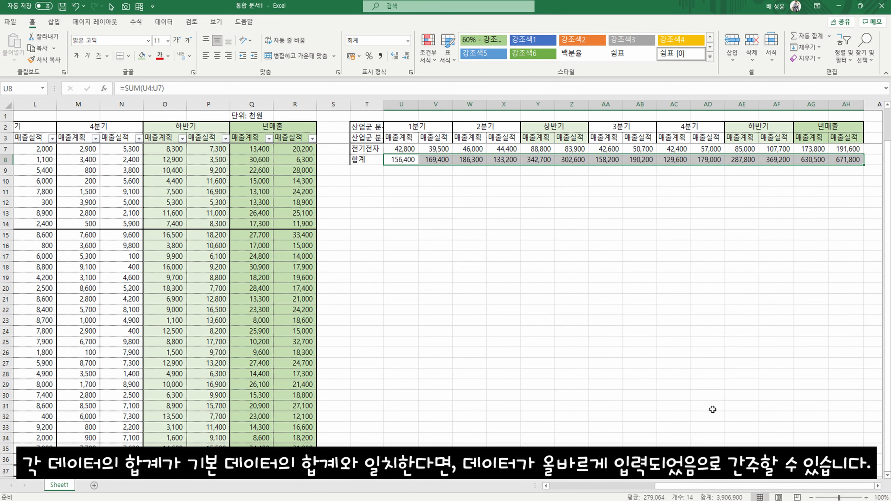
left_click_drag(737, 485, 630, 486)
left_click_drag(232, 470, 797, 470)
left_click_drag(659, 486, 716, 486)
left_click(720, 406)
scroll(606, 245, "up", 1)
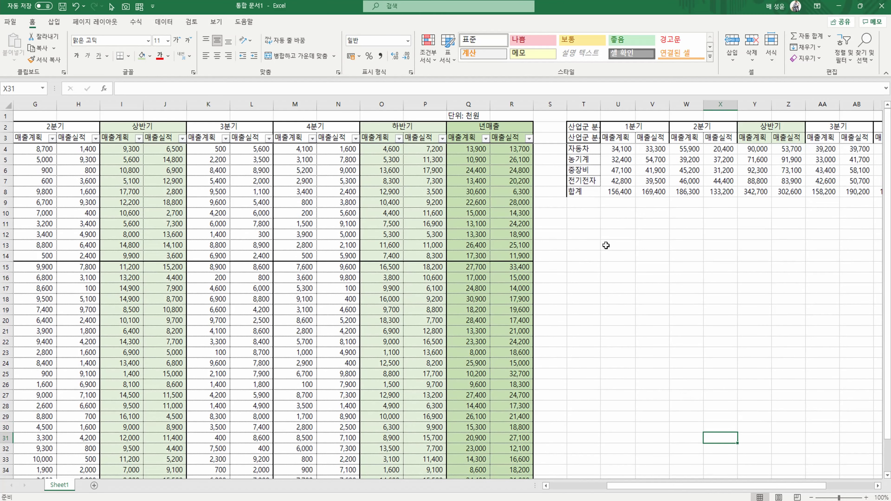
- Label T10 as 합계 일치여부 확인 and enter =U8=E37 in U10 to compare the two totals
left_click(584, 211)
type("합")
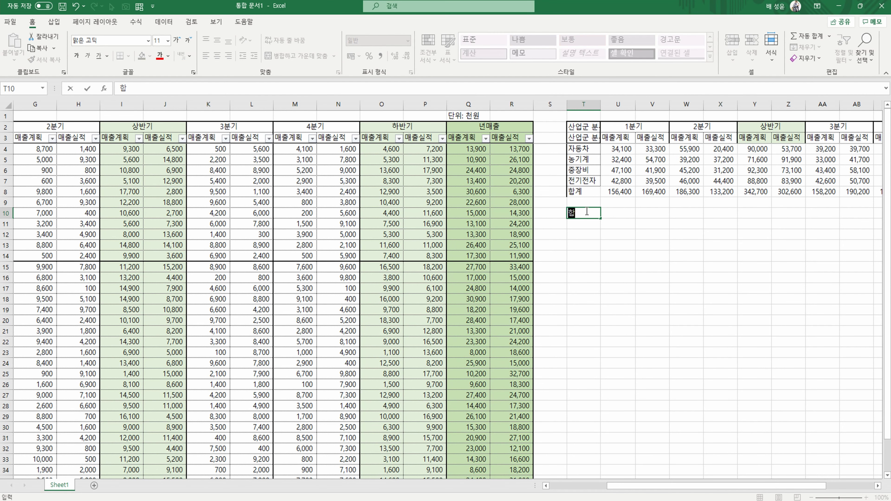
type("계 일치여부 확인")
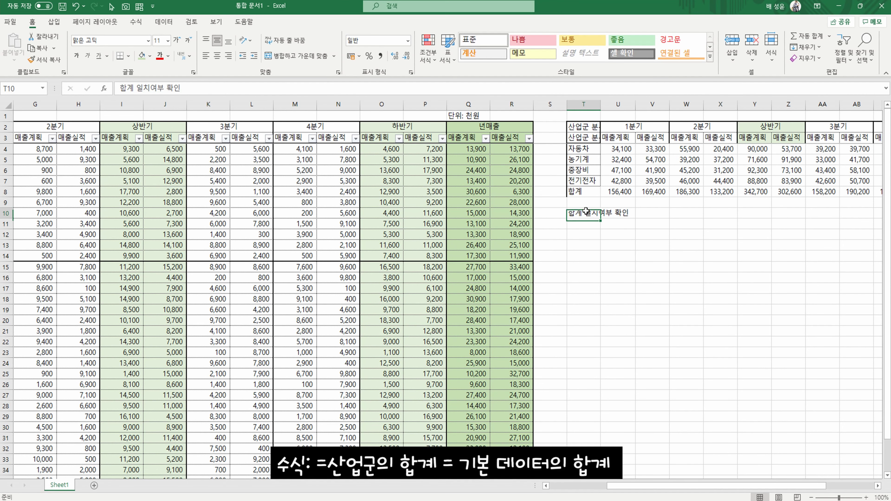
key("Tab")
type("=")
key("Up")
key("Up")
type("=")
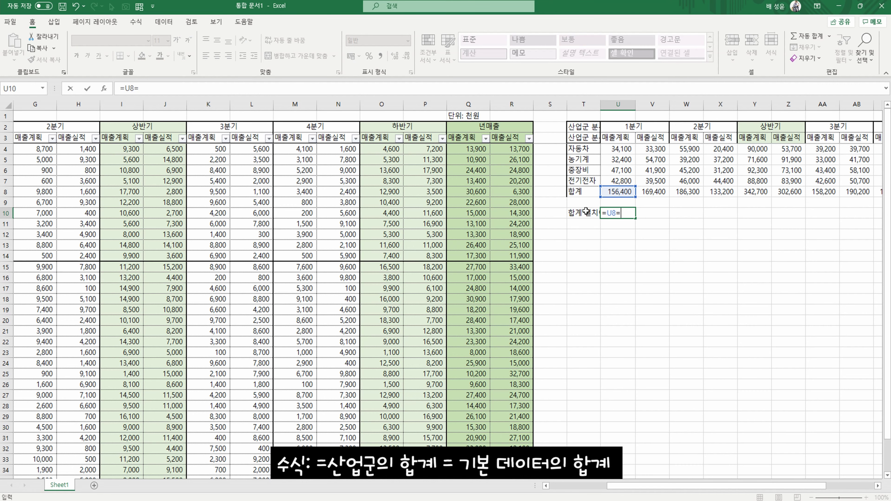
scroll(886, 262, "down", 1)
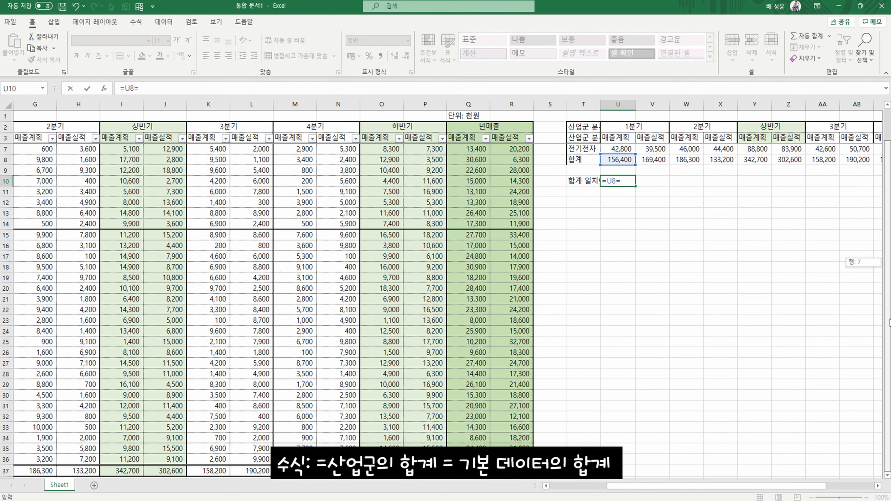
left_click(599, 488)
left_click(599, 489)
left_click(253, 469)
key("Return")
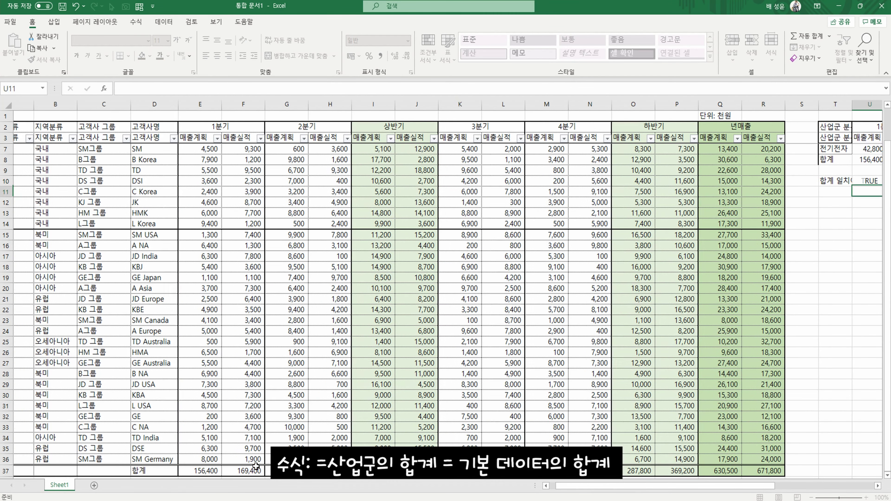
- Copy the comparison formula from U10 across V10:AH10
key("Up")
key("ctrl+c")
key("Right")
key("shift+Right")
key("shift+Right")
key("shift+Right")
key("shift+Right")
key("shift+Right")
key("shift+Right")
key("shift+Right")
key("shift+Right")
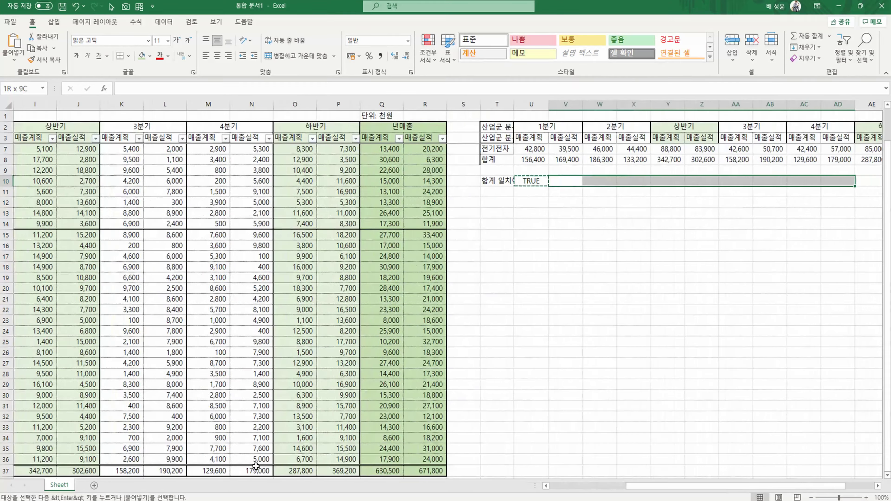
key("shift+Right")
key("shift+Right")
key("shift+Right")
key("shift+Right")
key("Return")
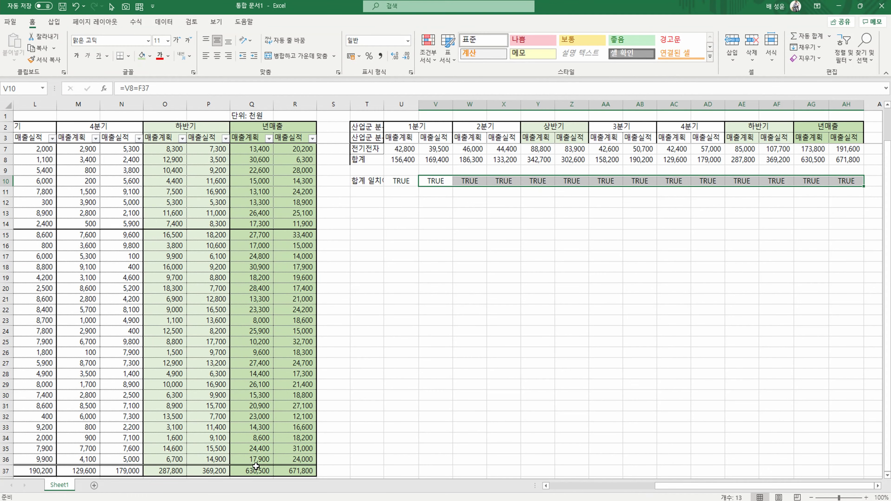
- Give the summary table T2:AH8 a thick outline and thin inside borders
left_click(741, 213)
scroll(742, 213, "up", 1)
left_click_drag(367, 126, 848, 192)
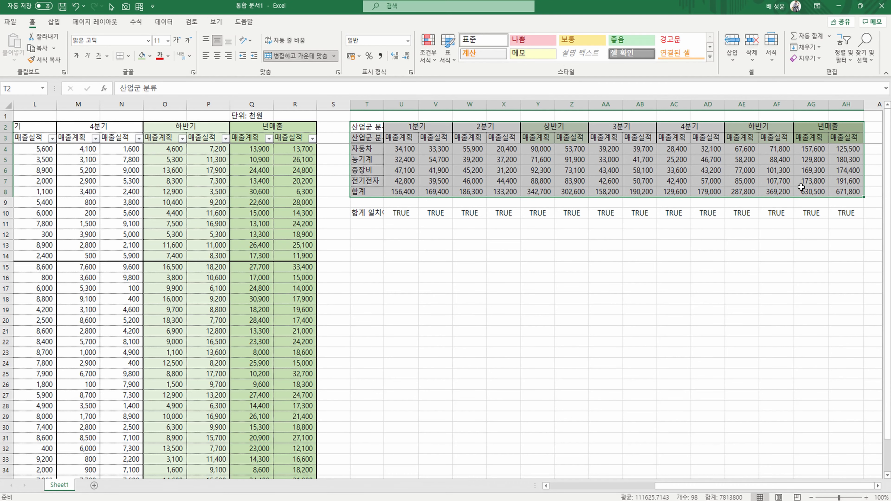
key("ctrl+1")
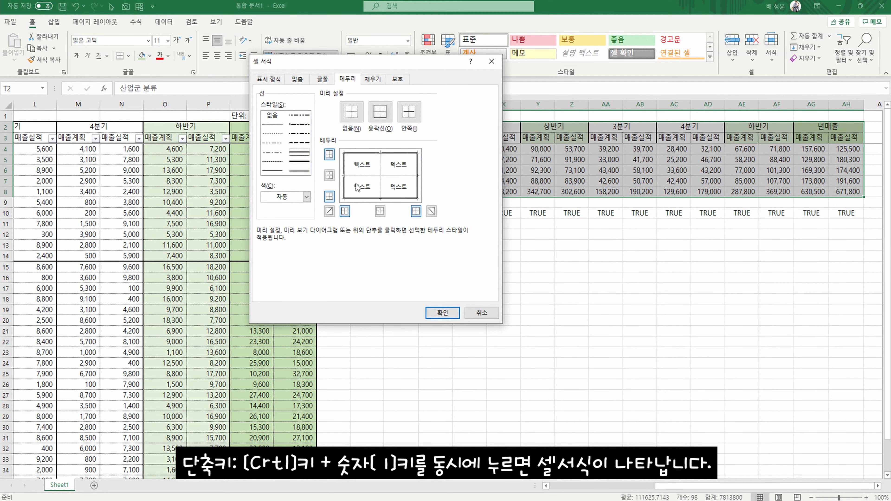
left_click(274, 130)
left_click(409, 112)
left_click(442, 313)
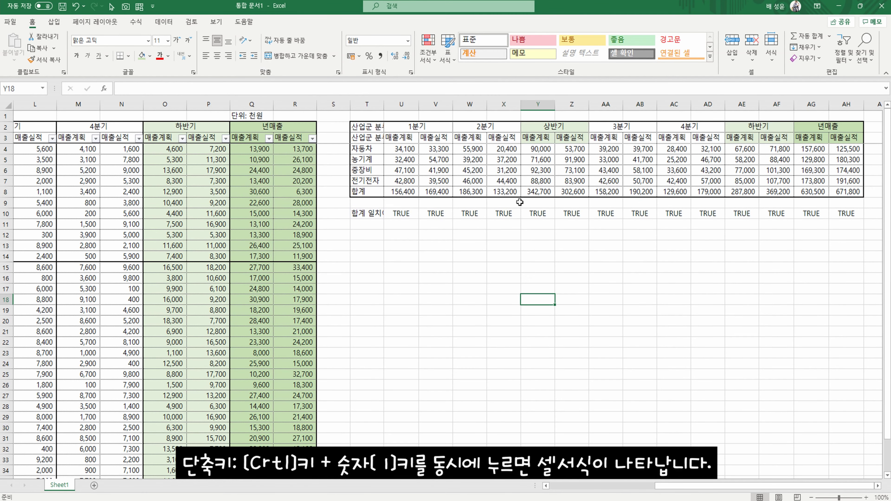
- Outline the 1분기, 상반기 and 4분기 column blocks of the summary table with thick borders through row 8
left_click_drag(413, 126, 436, 188)
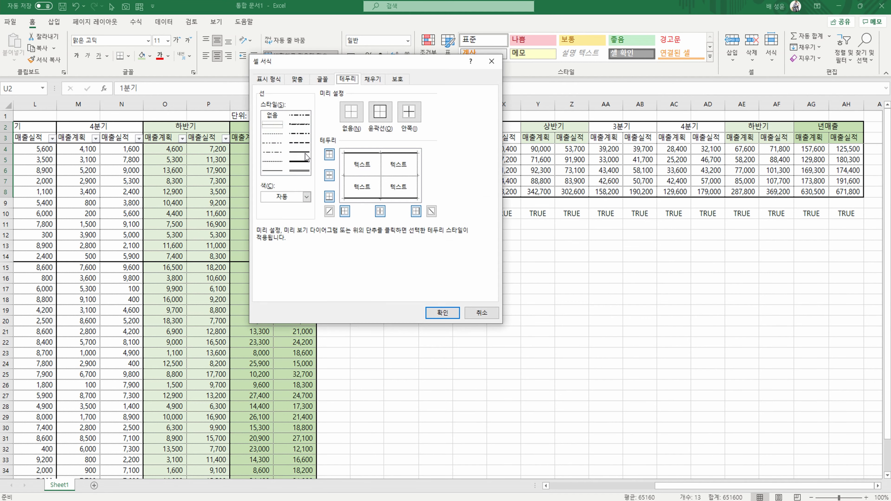
left_click(442, 312)
left_click_drag(540, 127, 563, 192)
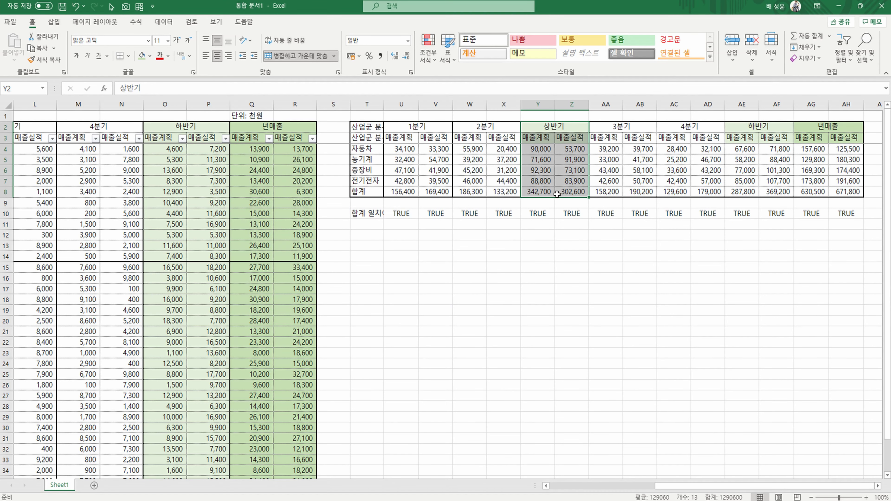
key("ctrl+1")
left_click(443, 312)
left_click_drag(674, 127, 706, 193)
key("ctrl+1")
left_click(380, 118)
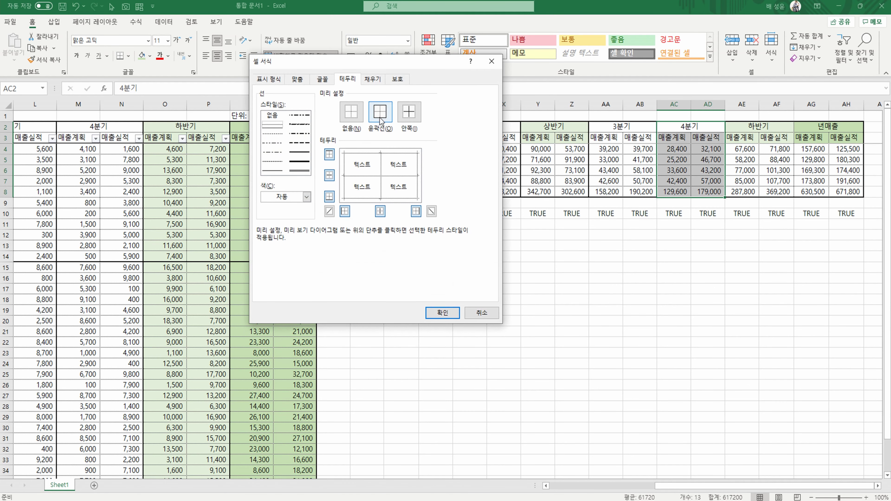
left_click(442, 312)
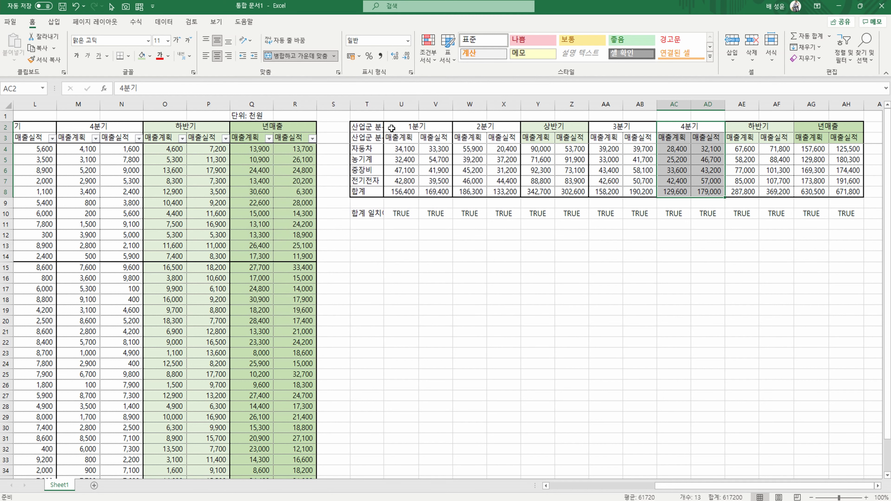
- Apply a thick outside border to the 년매출 block AG2:AH8
left_click_drag(809, 127, 845, 192)
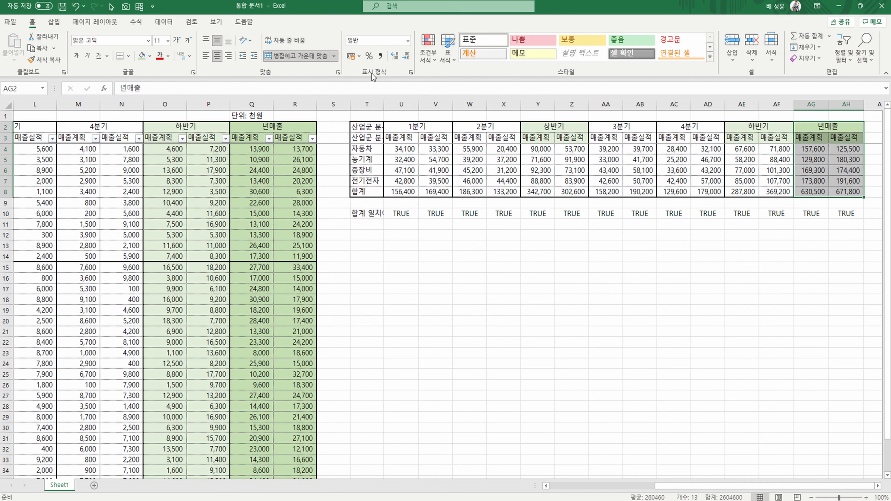
left_click(128, 56)
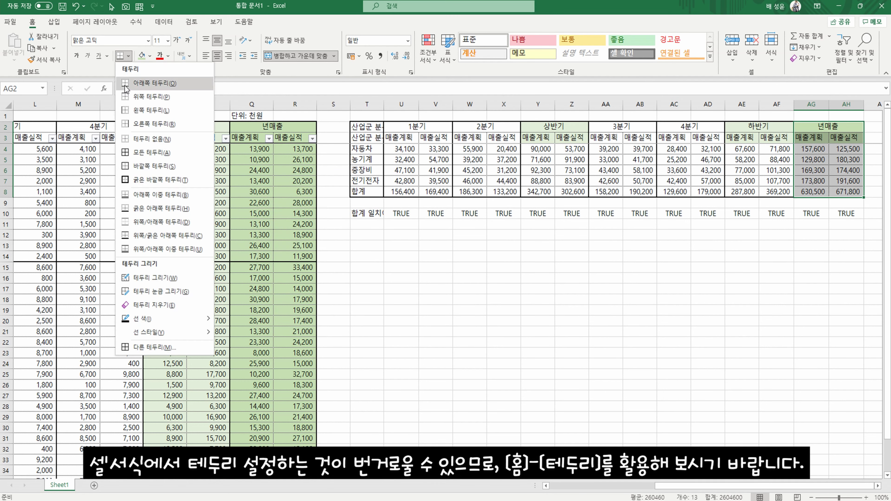
left_click(168, 181)
left_click(692, 217)
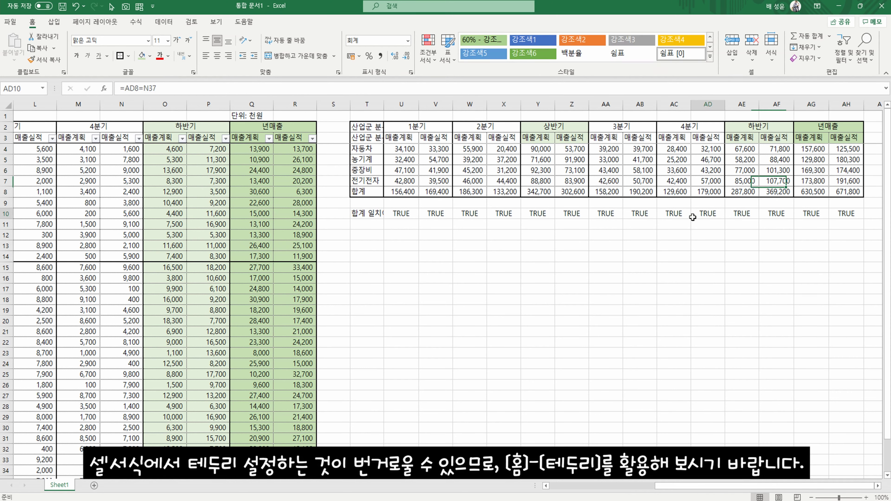
- Separate the 합계 row from the industry rows T4:AH7 with a double border line
left_click_drag(365, 192, 845, 192)
left_click_drag(365, 148, 839, 178)
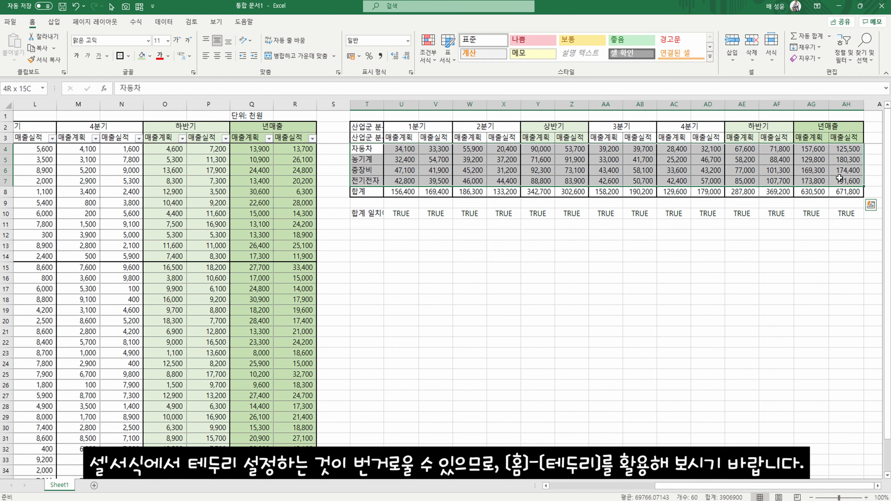
key("ctrl+1")
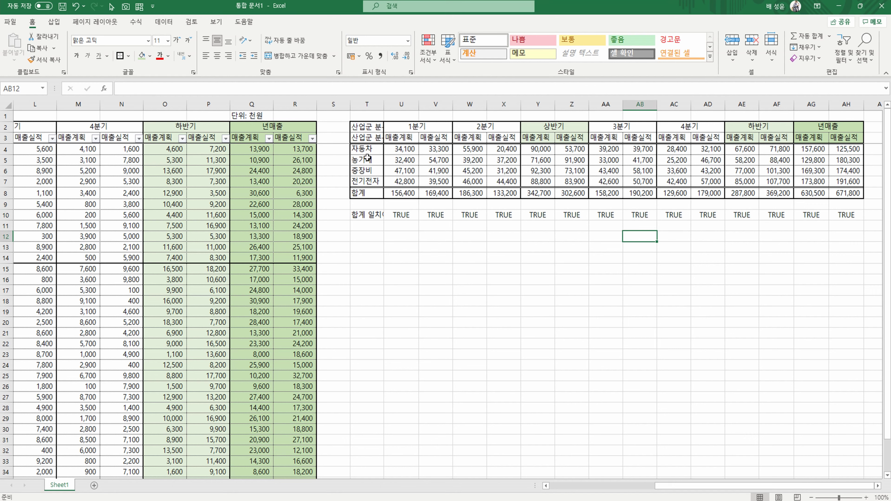
left_click_drag(365, 149, 842, 182)
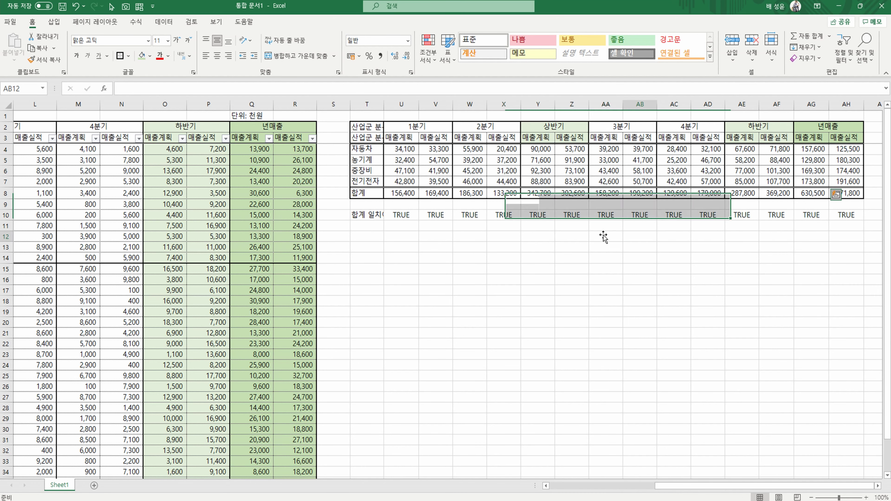
left_click(378, 250)
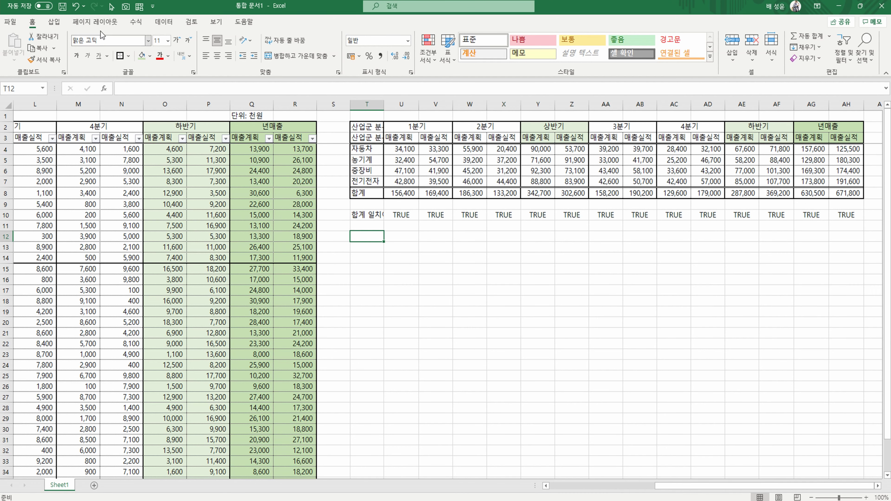
- Copy the 지역분류 column B2:B36 from the source data and paste it at T13 below the industry summary
left_click(368, 136)
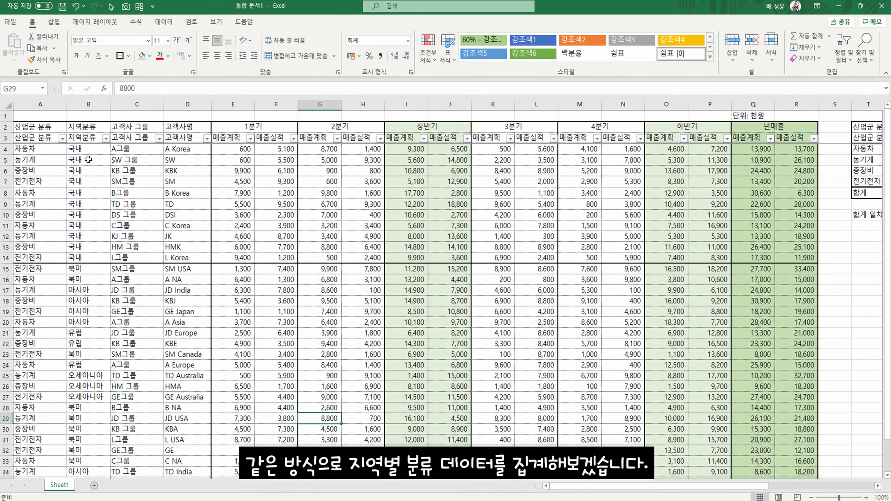
left_click(85, 138)
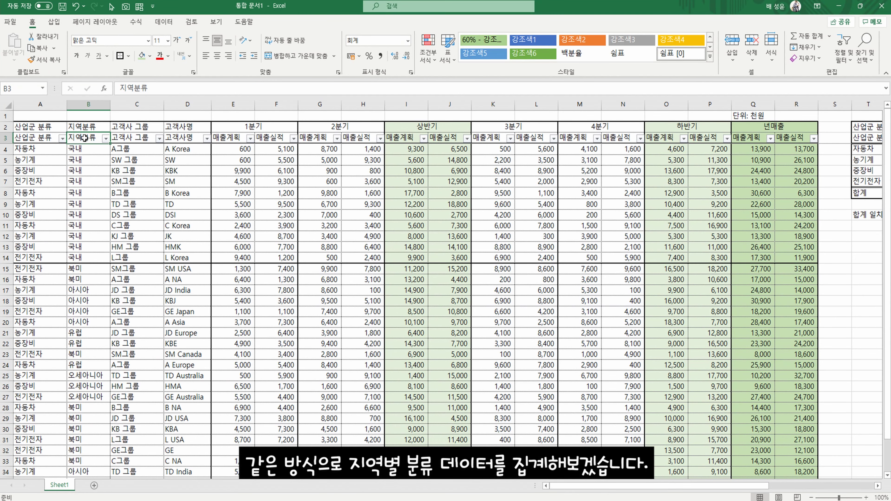
left_click(89, 128)
left_click_drag(88, 128, 88, 452)
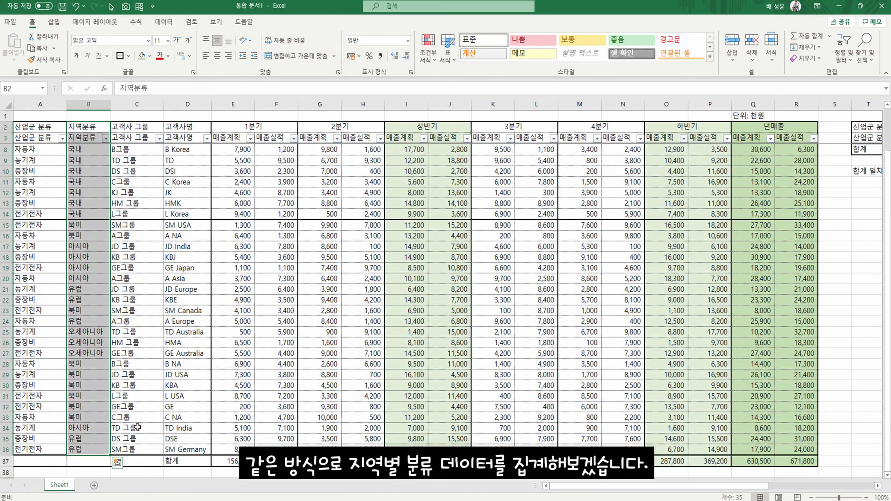
key("ctrl+c")
left_click_drag(660, 486, 764, 486)
left_click(366, 203)
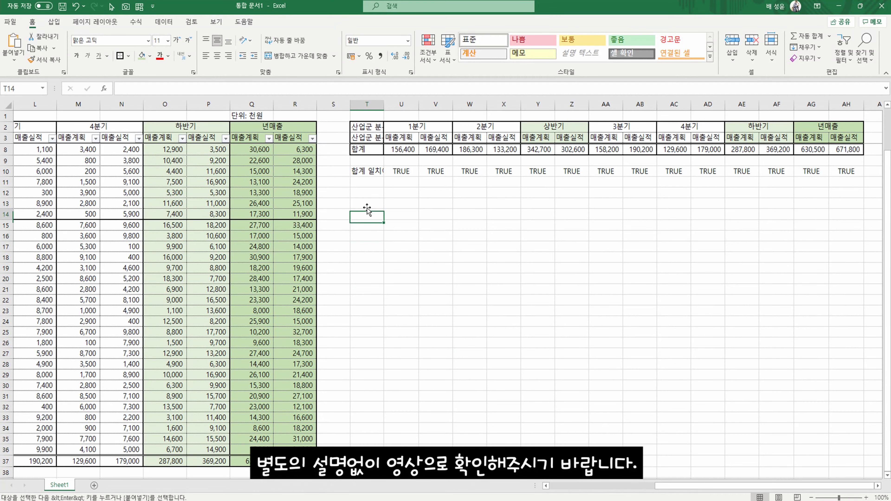
key("ctrl+v")
- Copy the period and sales headers U2:AH3 and paste them at U13 beside the region list
left_click(472, 260)
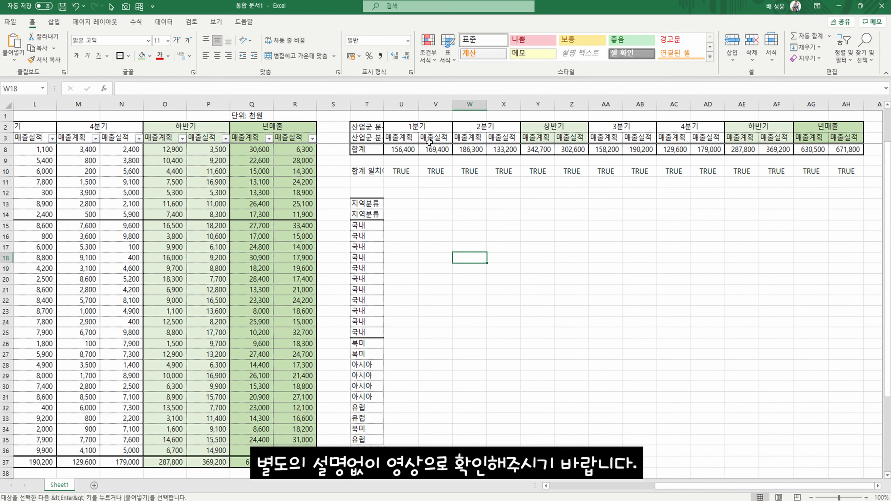
left_click_drag(413, 127, 823, 135)
key("ctrl+c")
left_click(452, 207)
key("ctrl+v")
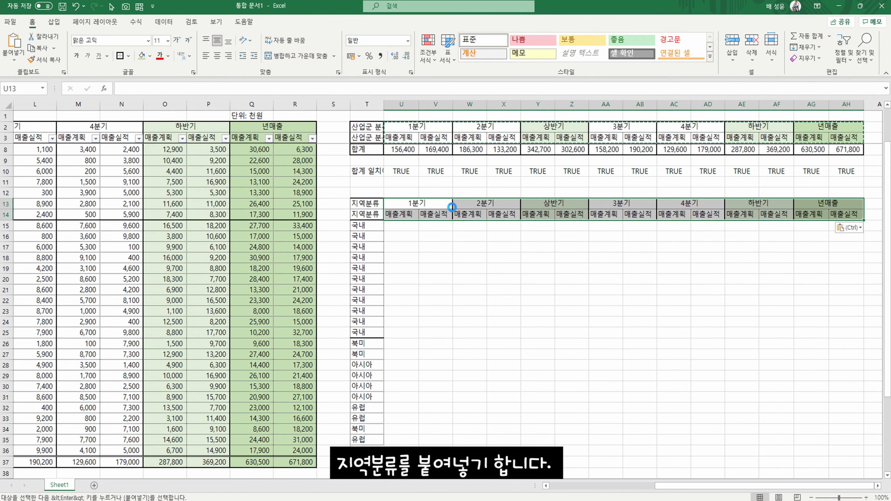
- Remove duplicate values from the 지역분류 list T14:T47, treating the first cell as a header
left_click_drag(366, 214, 368, 482)
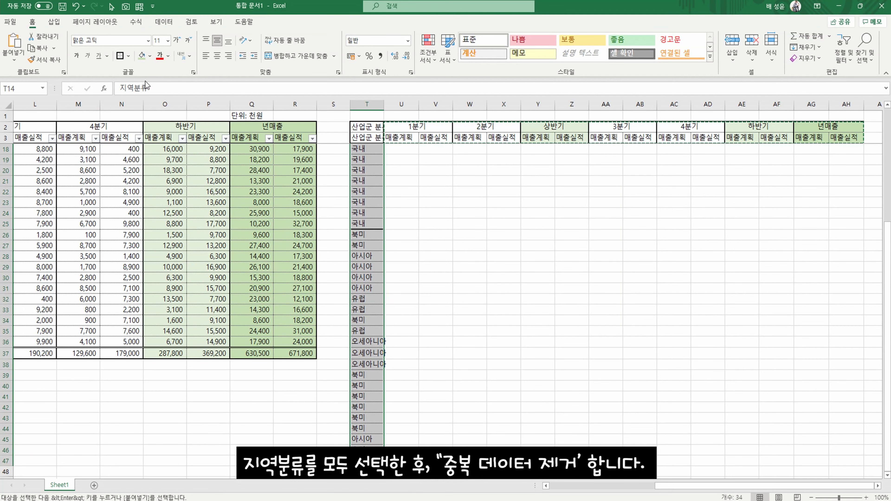
left_click(169, 24)
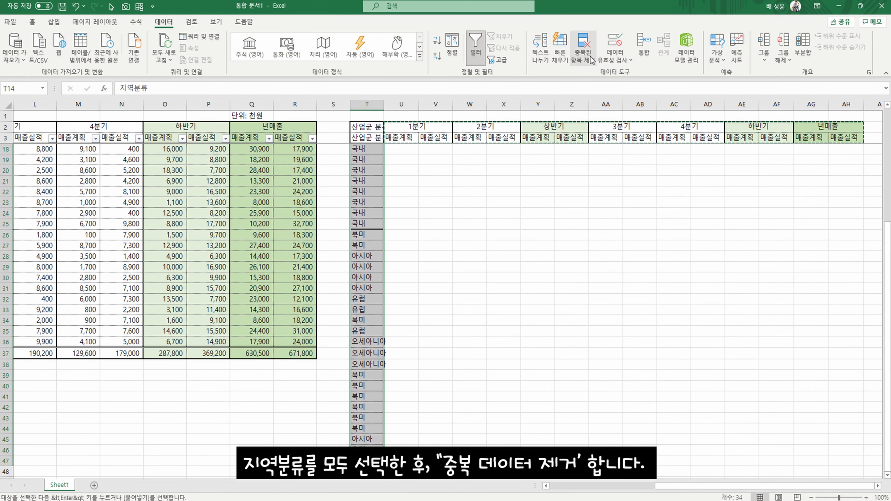
left_click(583, 47)
left_click(295, 206)
left_click(392, 226)
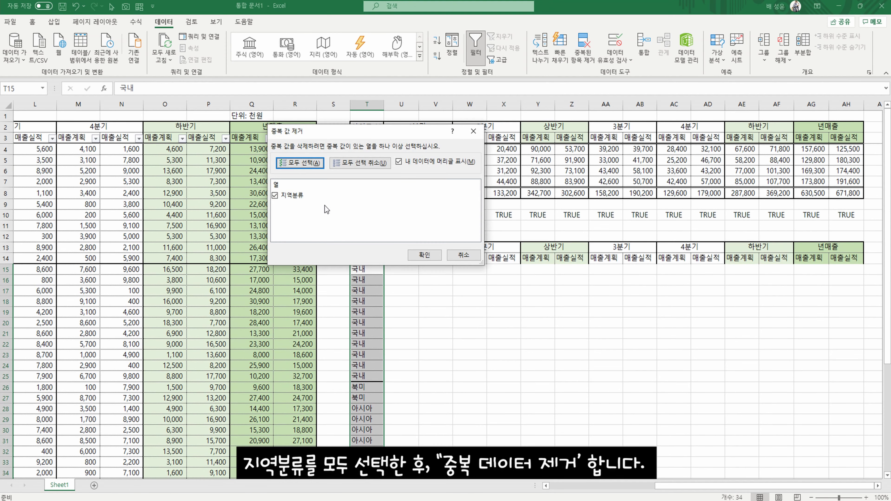
left_click(431, 252)
left_click(505, 285)
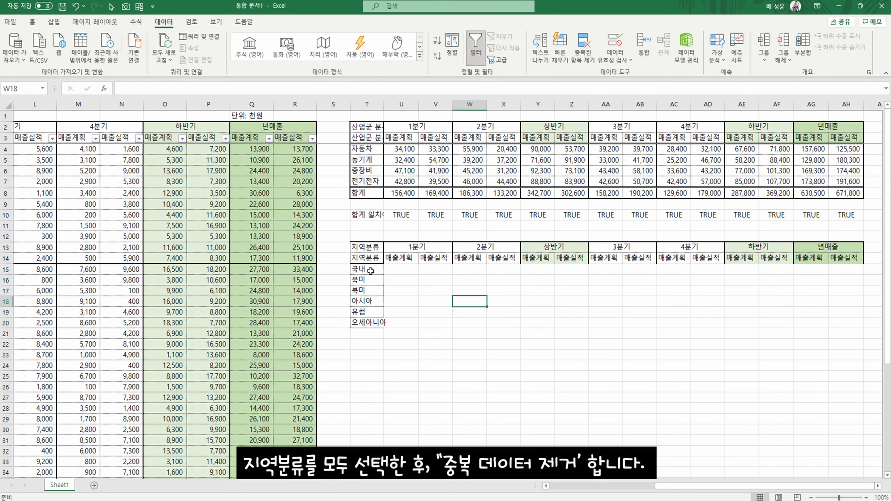
- Enter =SUMIF($B$3:$B$36,$T15,E$3:E$36) in U15 to total the first-quarter planned sales for 국내
left_click(408, 269)
type("=")
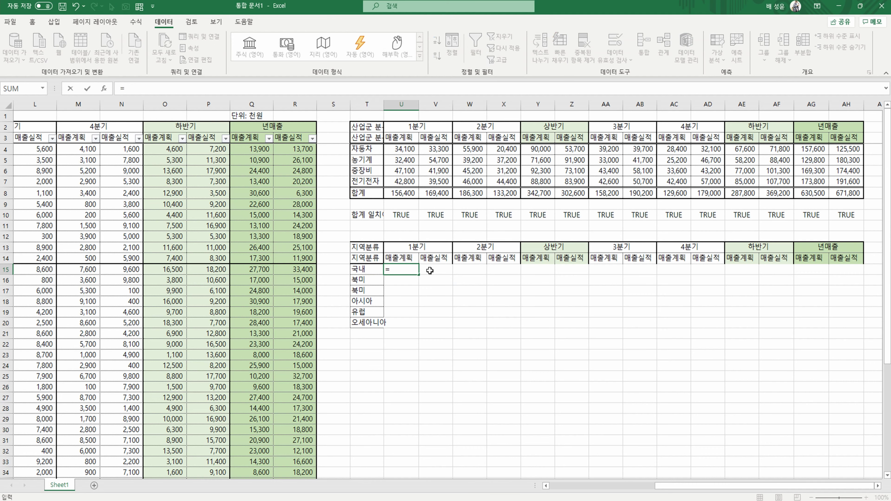
type("ㄴ")
key("BackSpace")
key("Hangul")
type("sumif(")
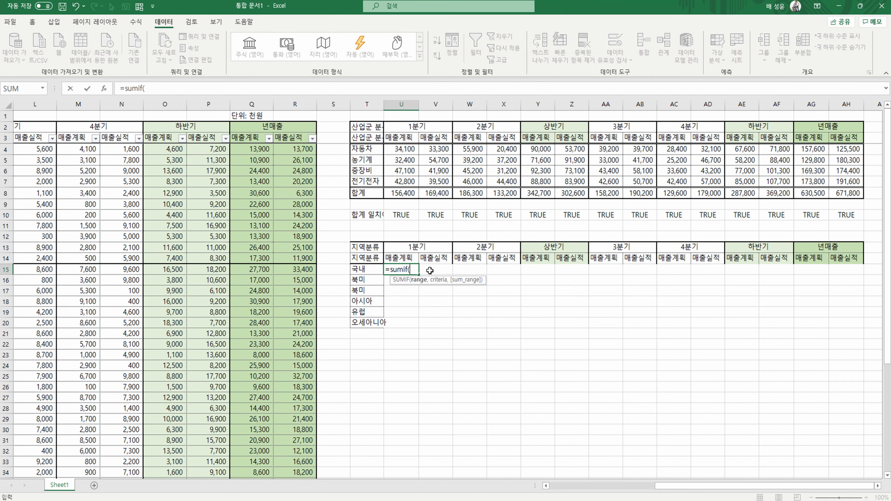
left_click_drag(687, 491, 542, 491)
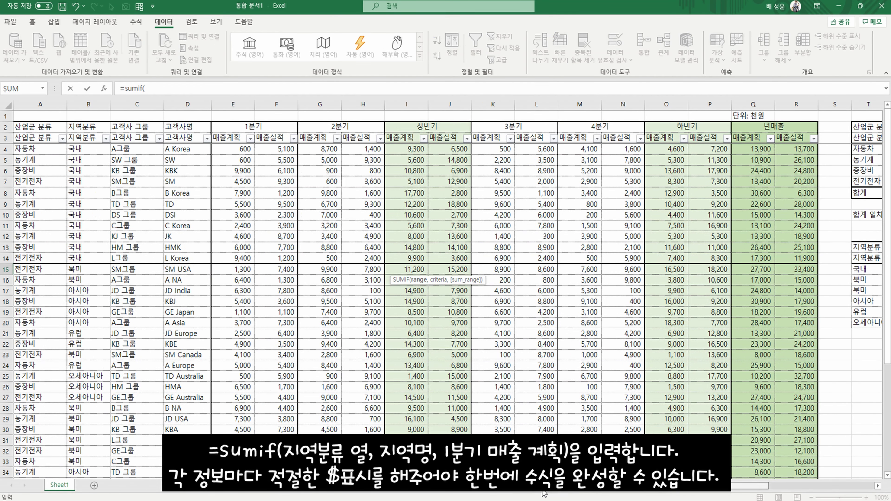
left_click_drag(85, 143, 101, 442)
key("F4")
type(",")
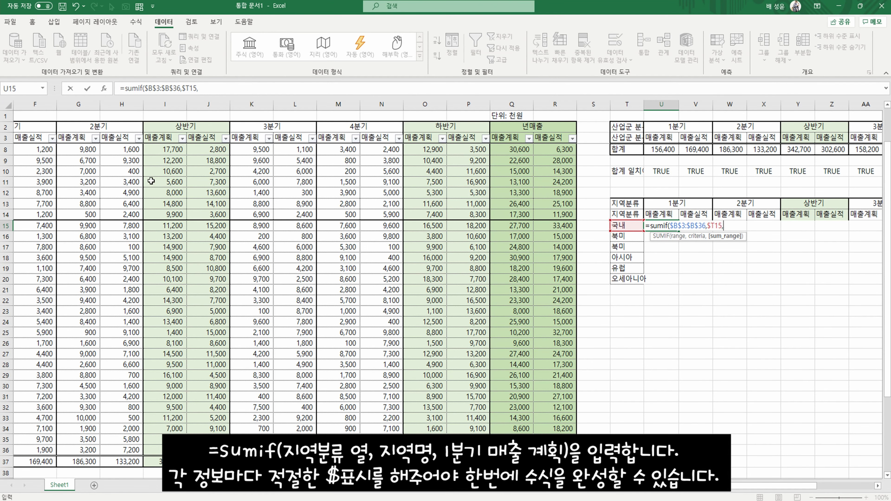
scroll(666, 493, "left", 5)
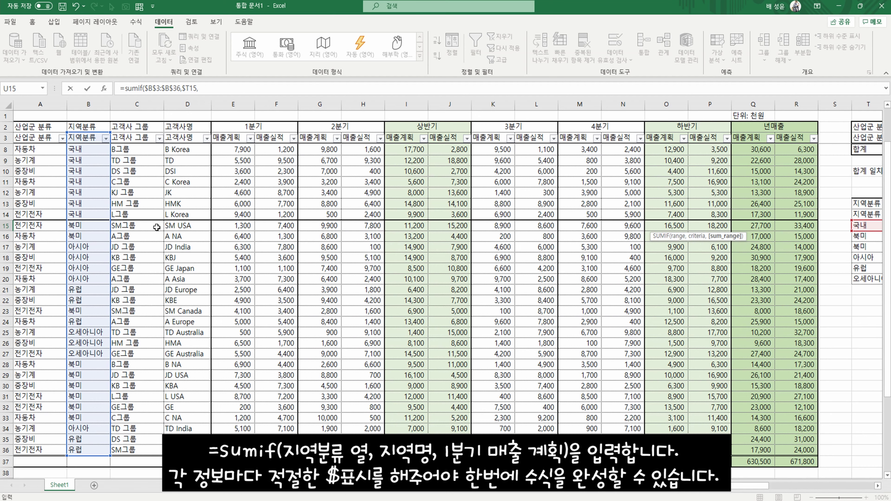
left_click_drag(231, 140, 232, 461)
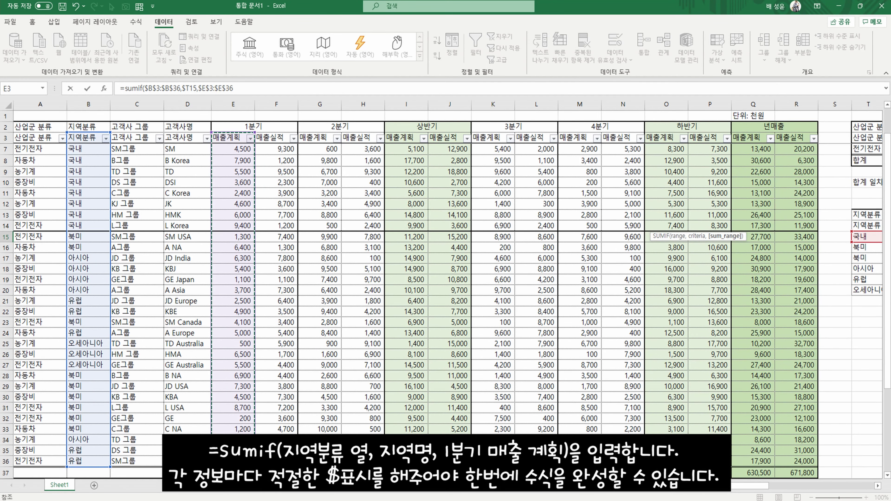
key("F4")
key("ctrl+Return")
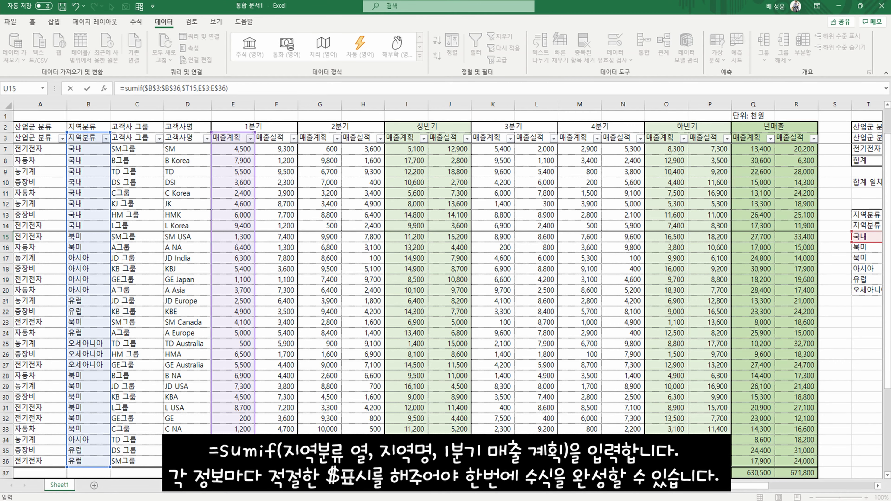
- Copy the U15 SUMIF formula to every region and period in U15:AH20
key("ctrl+c")
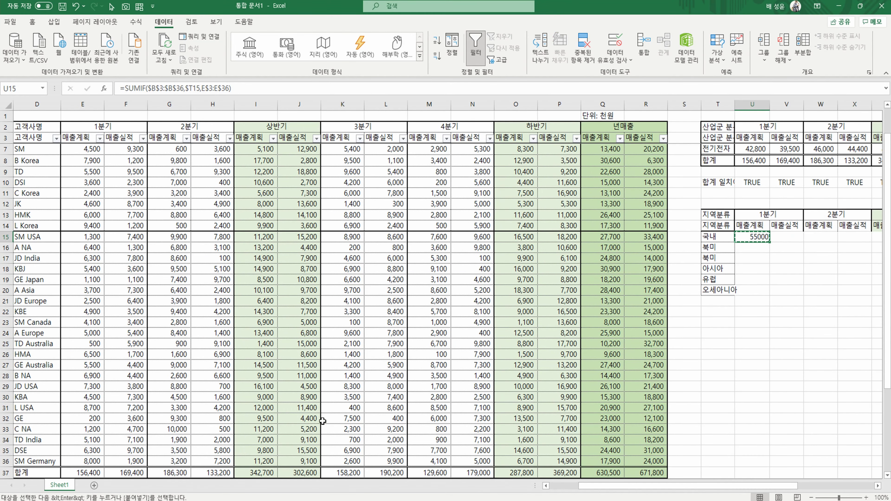
left_click_drag(645, 486, 700, 486)
left_click_drag(487, 236, 798, 285)
key("ctrl+v")
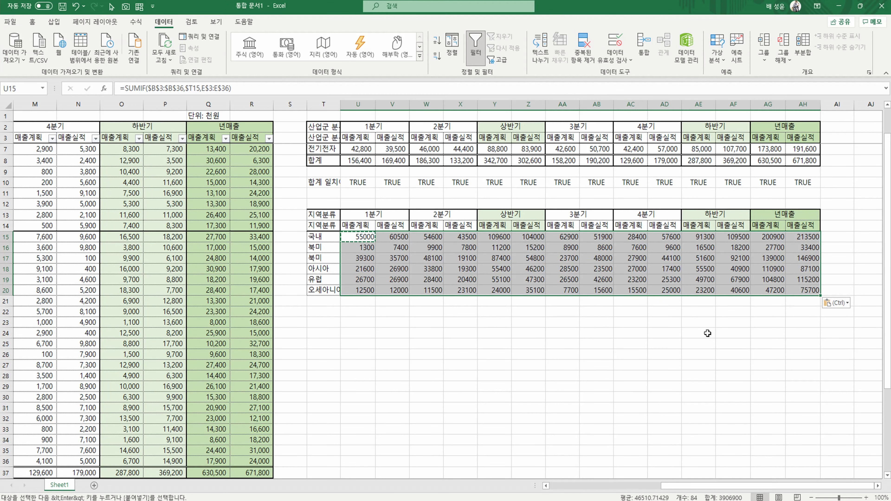
key("Escape")
left_click_drag(363, 238, 799, 288)
left_click(32, 21)
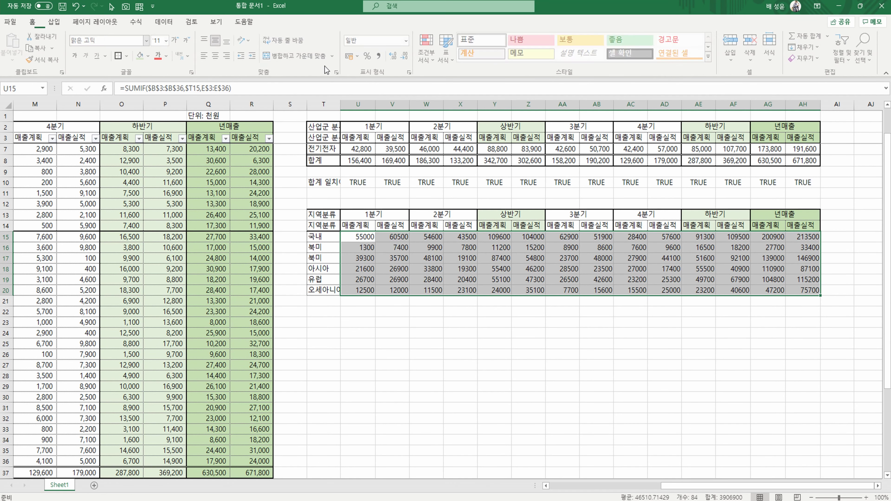
left_click(495, 322)
- Copy the 합계 label from the industry summary and paste it at T21 below the region names
left_click(333, 290)
key("ctrl+Up")
key("ctrl+Up")
key("ctrl+Up")
key("ctrl+c")
left_click(323, 301)
key("ctrl+v")
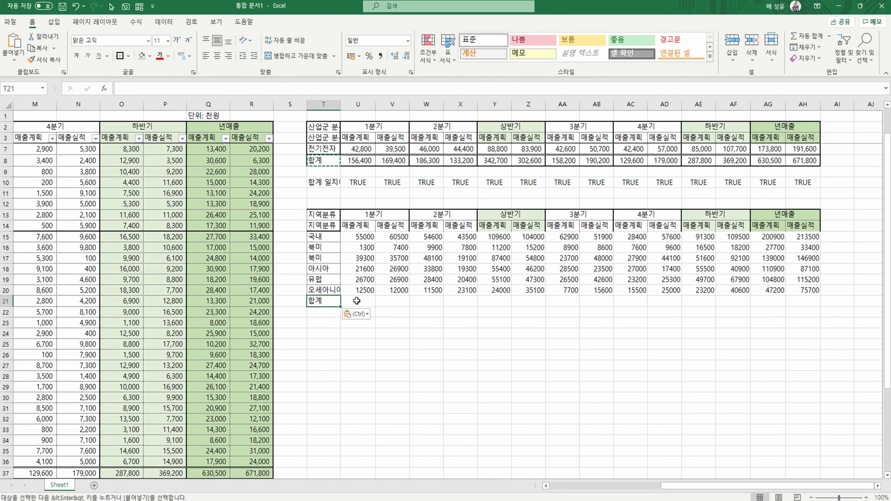
- Total the 1분기 매출계획 region values U15:U20 in U21 with AutoSum
left_click(358, 301)
left_click(802, 37)
key("ctrl+Return")
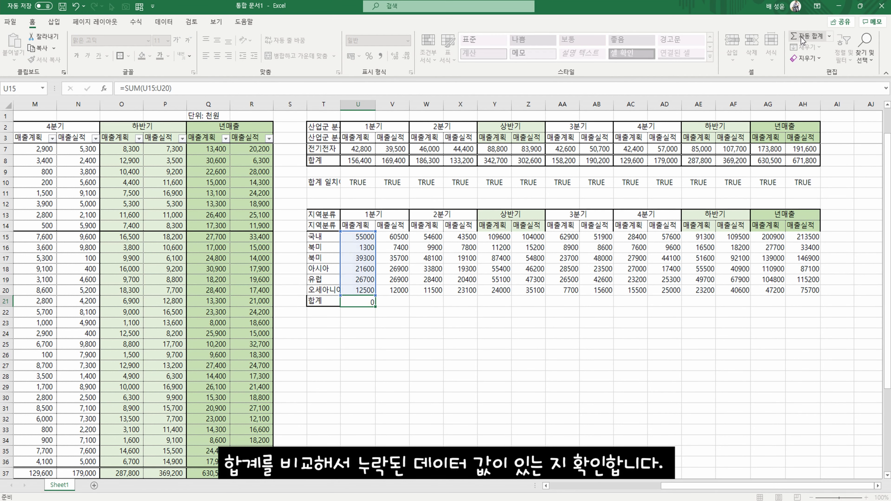
- Copy the U21 total formula across V21:AH21 for the remaining periods
key("ctrl+c")
key("Right")
key("shift+Right")
key("shift+Right")
key("shift+Right")
key("shift+Right")
key("shift+Right")
key("shift+Right")
key("shift+Right")
key("shift+Right")
key("shift+Right")
key("shift+Right")
key("shift+Right")
key("shift+Right")
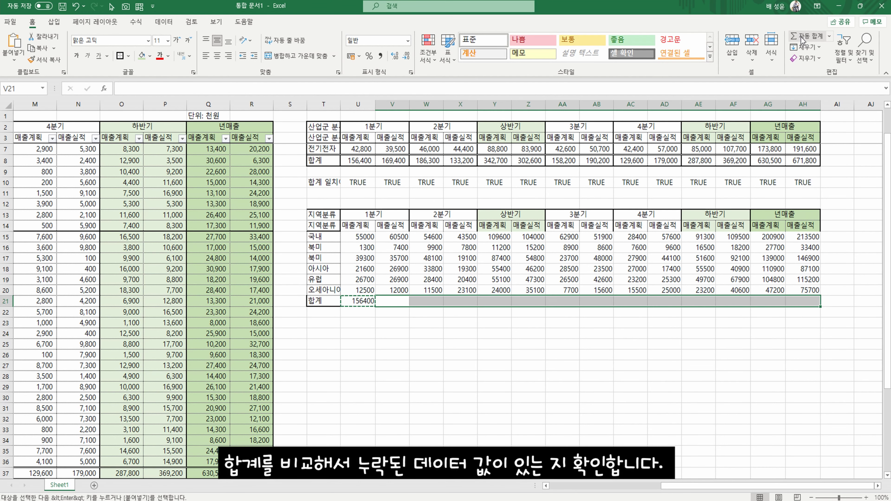
key("Return")
key("Down")
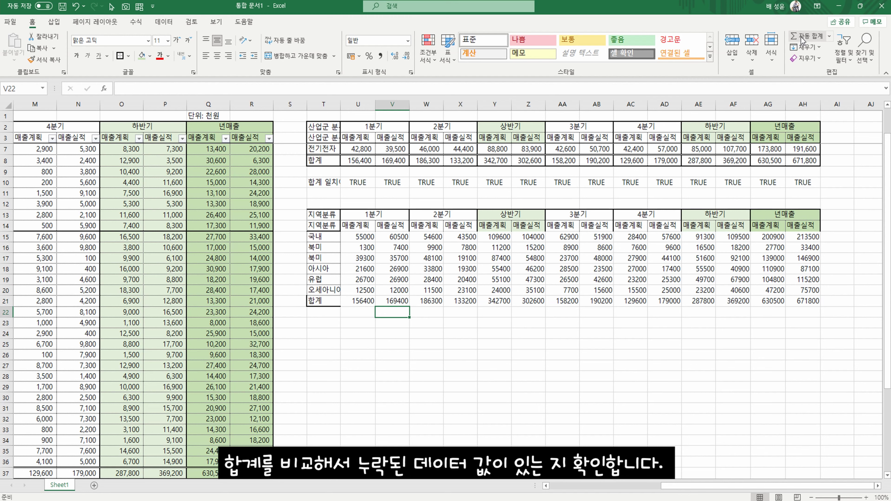
- Copy the total-match check label from T10 and paste it at T23 below the region table
left_click(334, 183)
key("ctrl+c")
left_click(323, 323)
key("ctrl+v")
- Enter the check formula =U21=U8 in U23 to compare the region total with the industry total
key("Right")
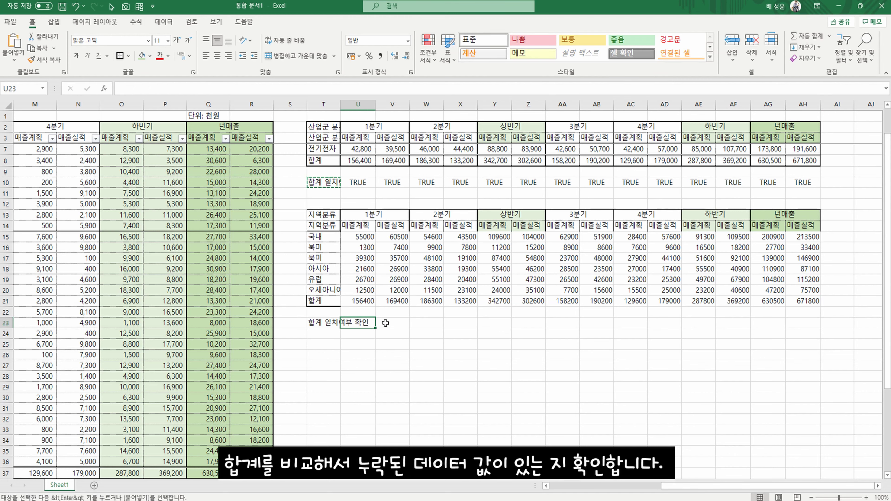
type("=")
key("Up")
key("Up")
type("=")
key("Up")
key("Up")
key("Up")
key("Up")
key("Up")
key("Up")
key("Up")
key("Up")
key("Up")
key("Up")
key("Up")
key("Up")
key("Up")
key("Up")
key("Up")
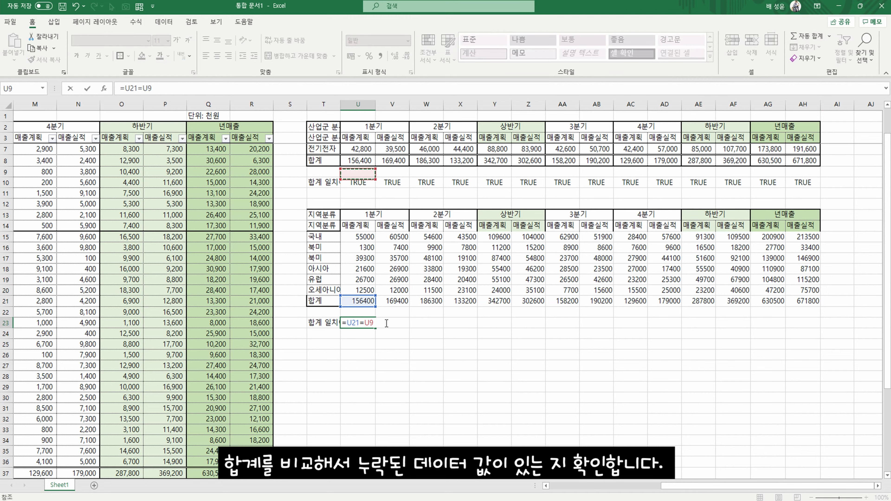
key("ctrl+Return")
- Copy the U23 check formula across V23:AH23
key("ctrl+c")
key("Right")
key("shift+Right")
key("shift+Right")
key("shift+Right")
key("shift+Right")
key("shift+Right")
key("shift+Right")
key("shift+Right")
key("shift+Right")
key("shift+Right")
key("shift+Right")
key("shift+Right")
key("shift+Right")
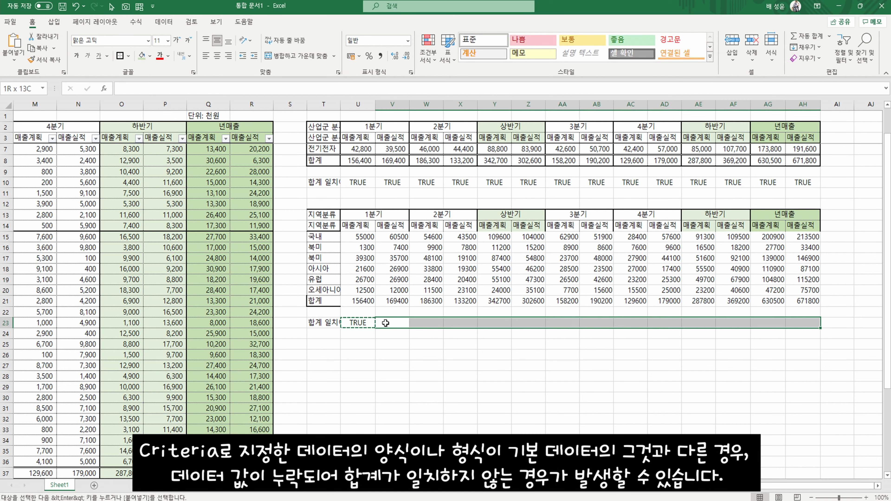
key("ctrl+v")
key("Escape")
key("Up")
key("Up")
key("Up")
key("Up")
key("Up")
key("Up")
key("Up")
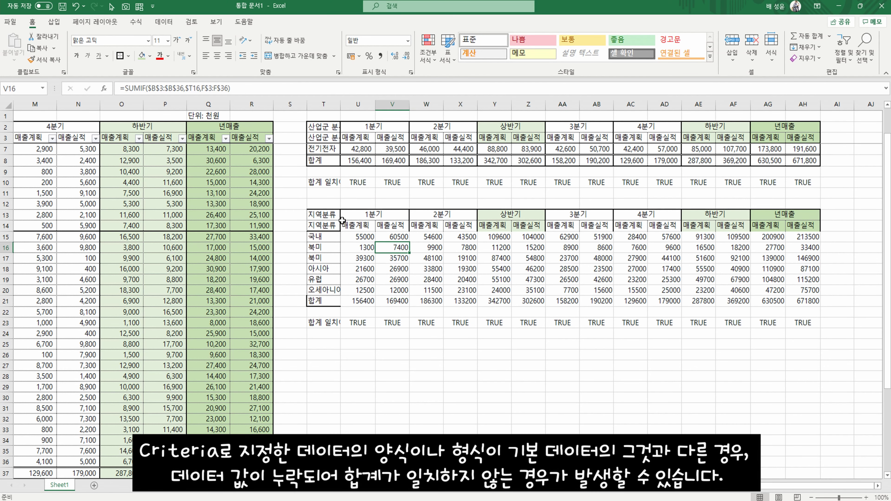
- Apply a thick outside border and thin inside borders to the region table T13:AH21
left_click_drag(322, 214, 794, 300)
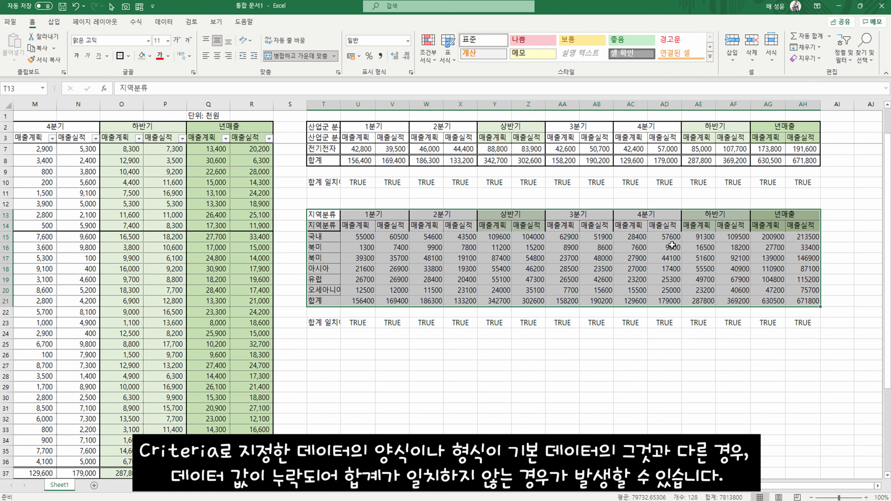
key("ctrl+1")
left_click(377, 116)
left_click(272, 124)
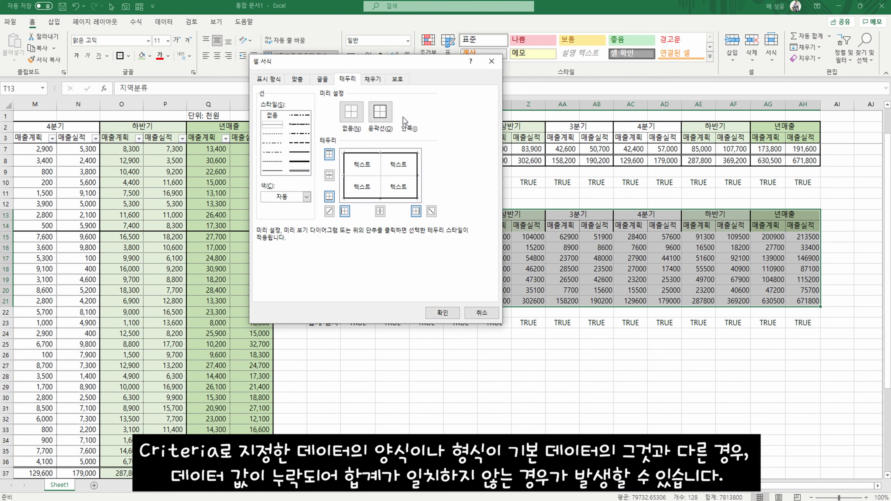
left_click(409, 112)
left_click(442, 312)
- Apply a thick outside border to the 1분기 block U13:V21
left_click_drag(360, 220, 385, 301)
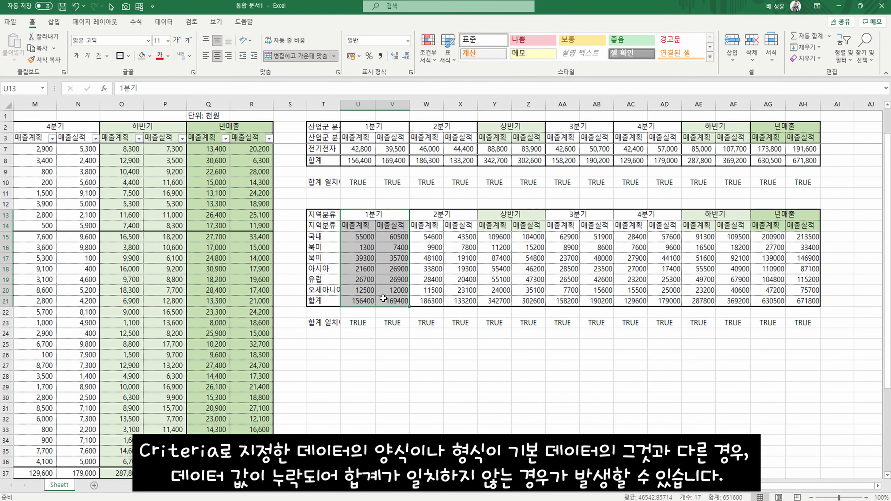
key("ctrl+1")
left_click(305, 156)
left_click(442, 313)
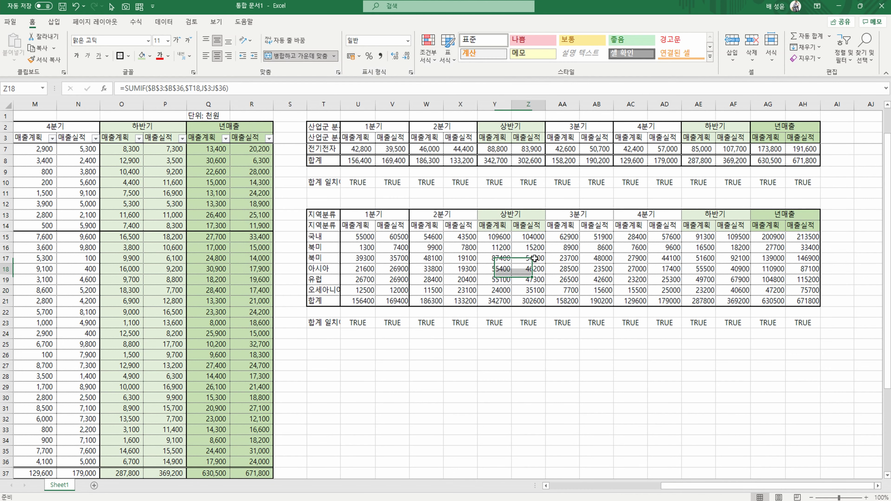
- Repeat the thick outside border on the 상반기, 4분기 and 년매출 blocks of the region table
left_click_drag(501, 215, 528, 300)
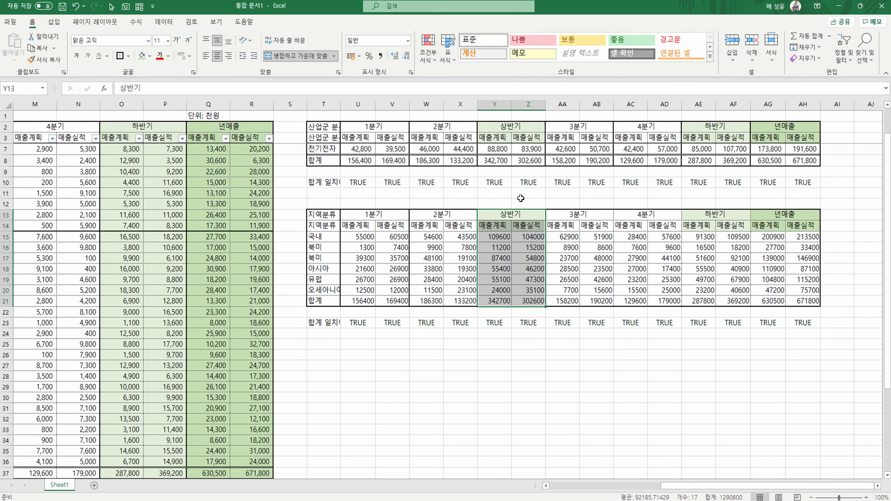
left_click_drag(646, 216, 622, 282)
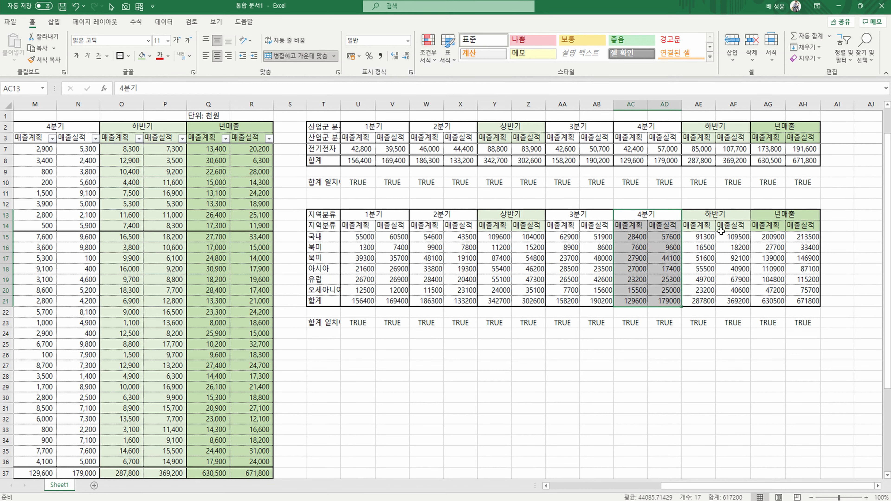
left_click_drag(768, 214, 801, 301)
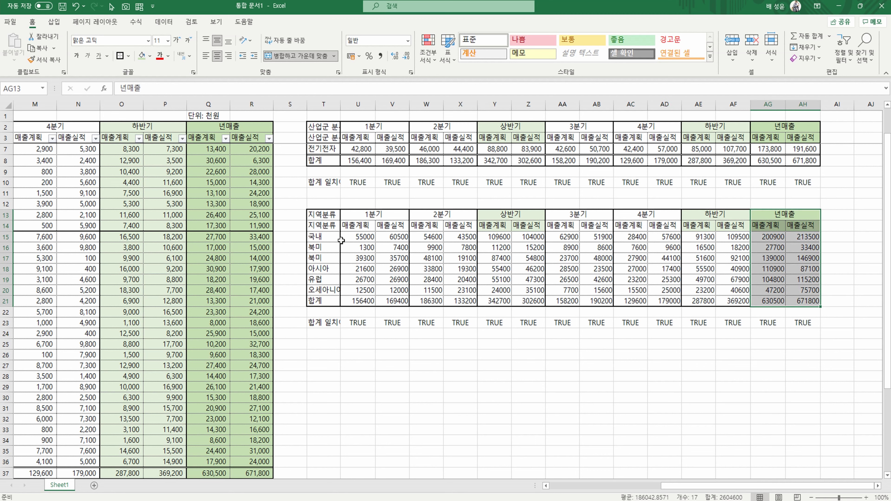
- Separate the 합계 row from the region rows T15:AH20 with a double border line
left_click_drag(339, 240, 798, 291)
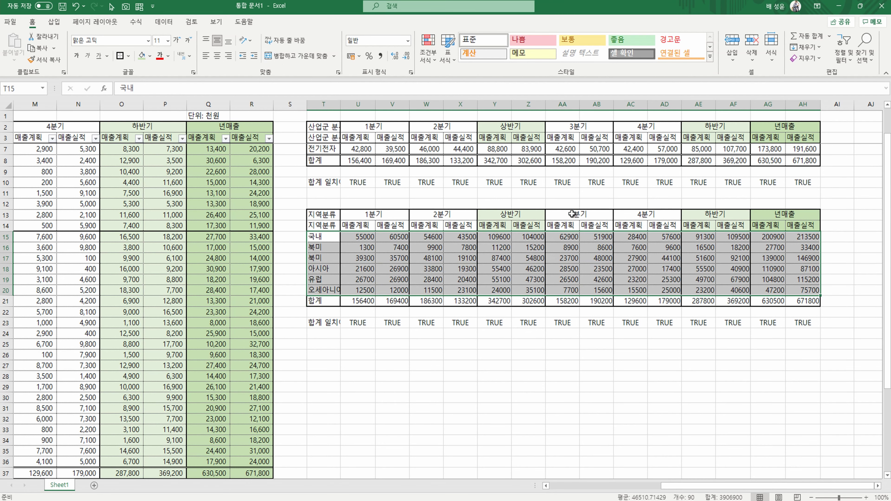
key("ctrl+1")
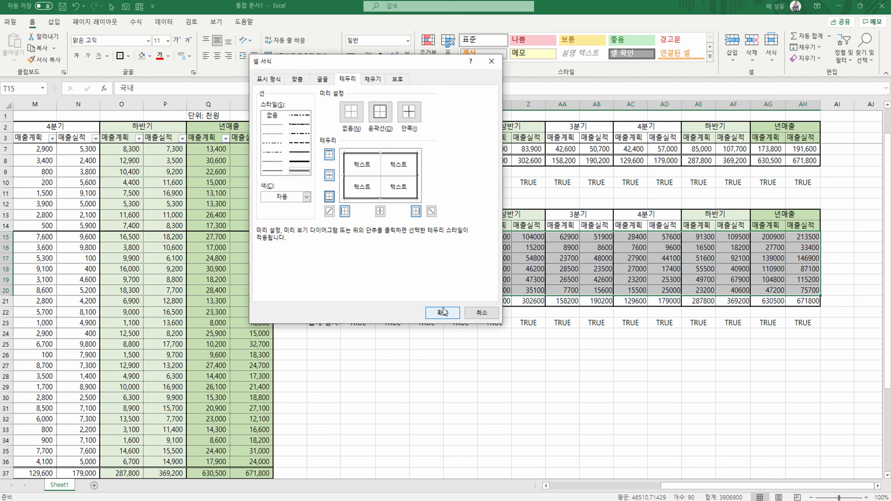
left_click(443, 311)
left_click(562, 337)
scroll(570, 326, "up", 1)
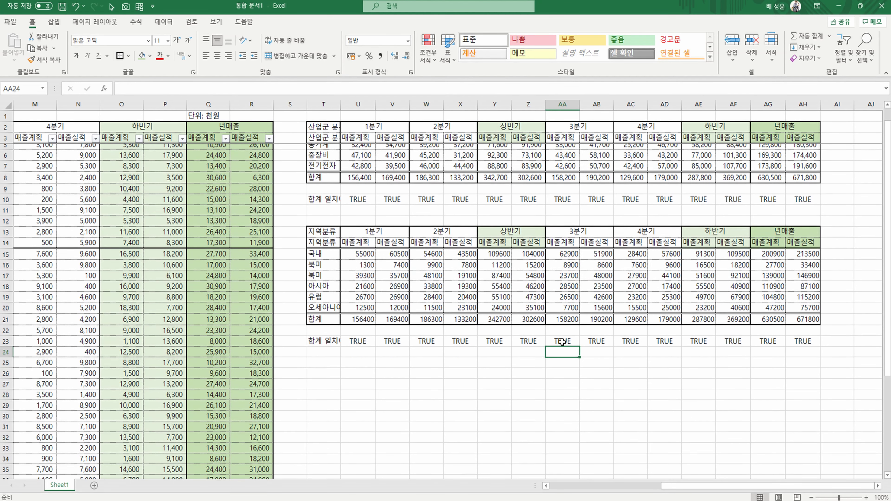
left_click(533, 399)
- Copy the 고객사 그룹 column C2:C36 from the source data and paste it at T26 below the region table
scroll(533, 397, "down", 3)
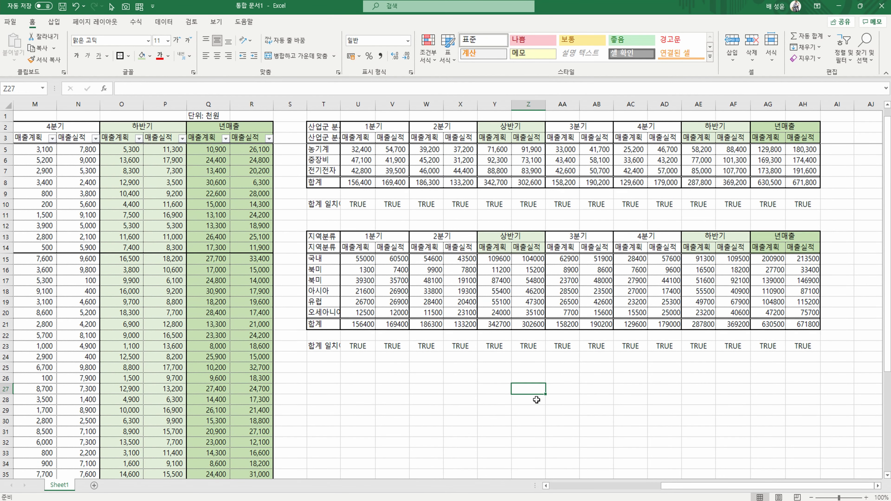
left_click(392, 365)
left_click_drag(719, 489, 583, 486)
left_click(556, 419)
left_click(336, 462)
left_click_drag(135, 126, 141, 442)
left_click(139, 127)
key("ctrl+c")
left_click_drag(659, 485, 765, 485)
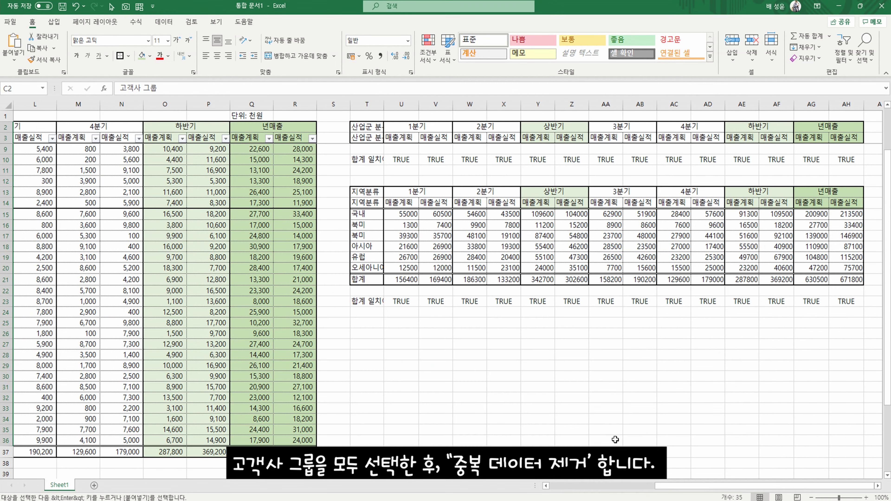
left_click(377, 336)
key("ctrl+v")
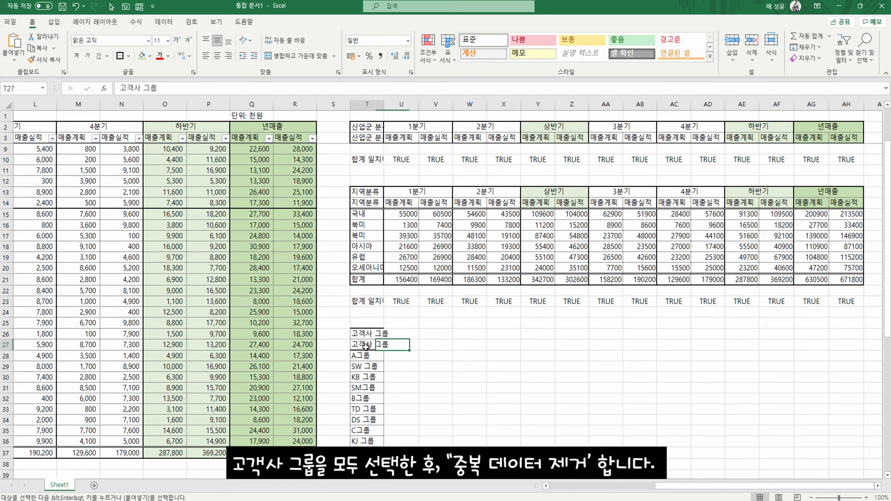
- Remove the duplicate entries from the pasted 고객사 그룹 list starting at T27
left_click_drag(377, 335, 378, 492)
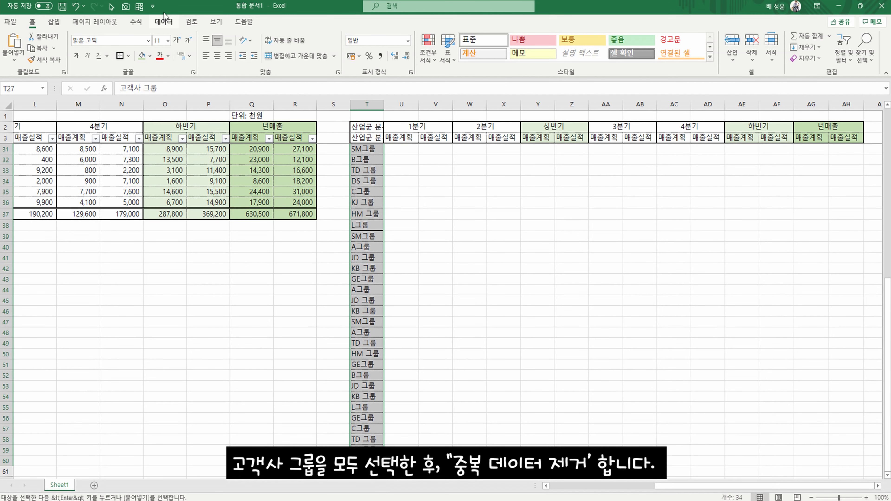
left_click(164, 22)
left_click(583, 50)
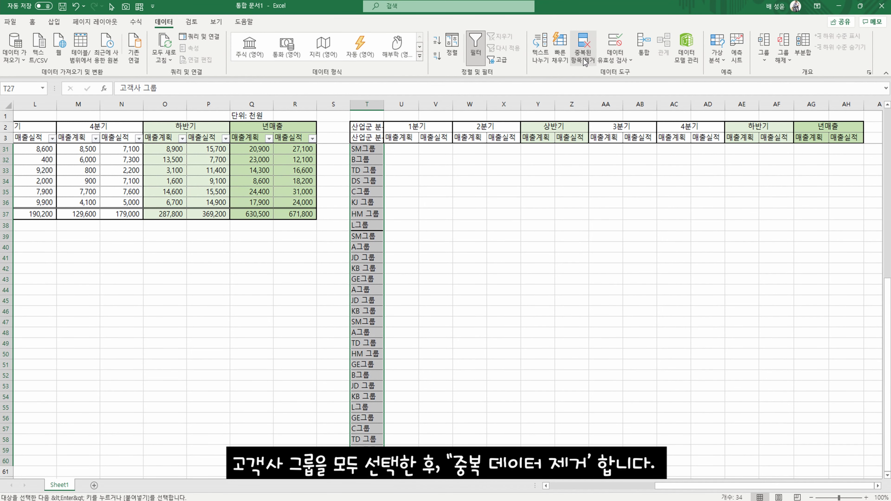
left_click(423, 255)
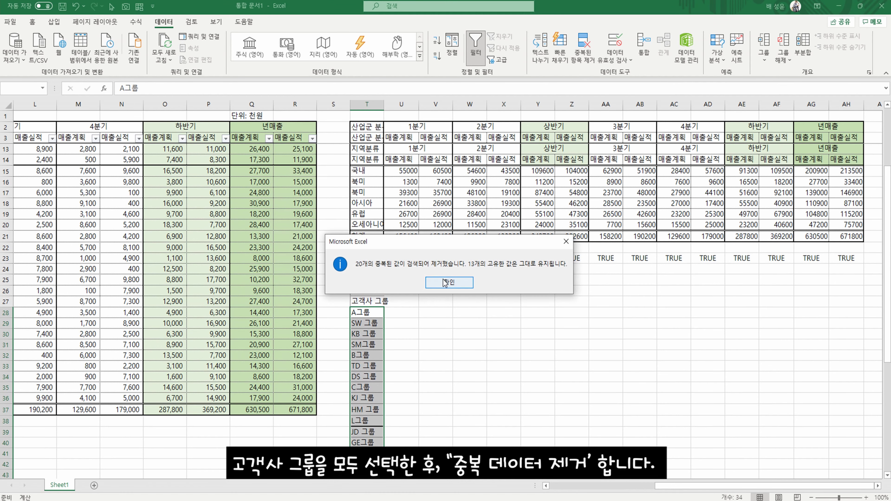
key("Return")
- Copy the period header rows U13:AH14 of the region table and paste them at U26 for the customer group table
left_click_drag(405, 150, 845, 160)
key("ctrl+c")
left_click(407, 291)
key("ctrl+v")
- Enter =SUMIF($C$3:$C$36,$T28,E$3:E$36) in U28 to total A그룹's 1분기 매출계획
left_click(403, 313)
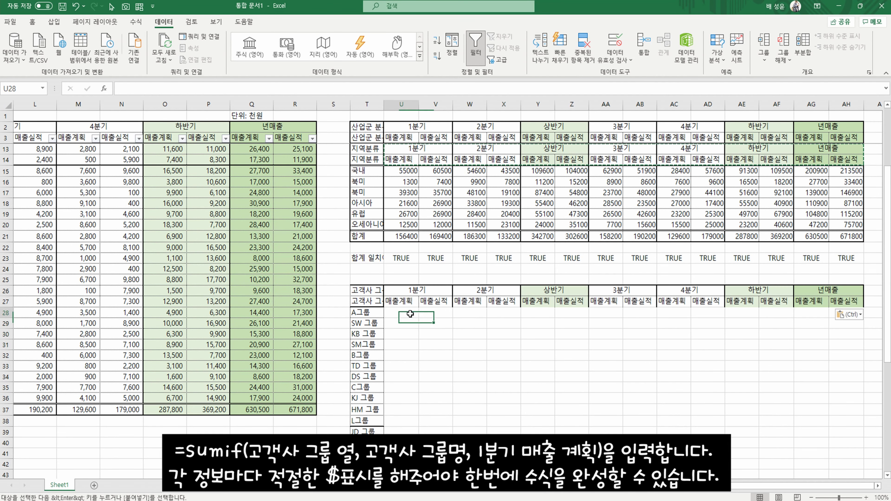
type("=sumif(")
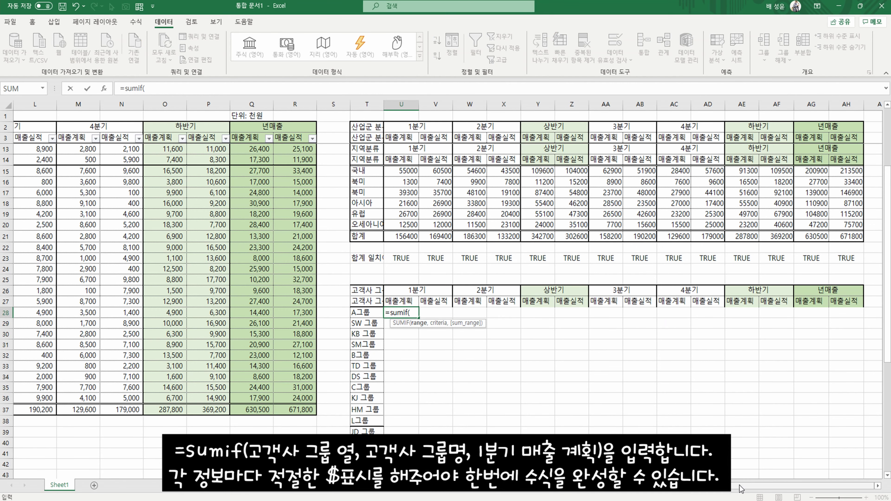
scroll(602, 491, "left", 5)
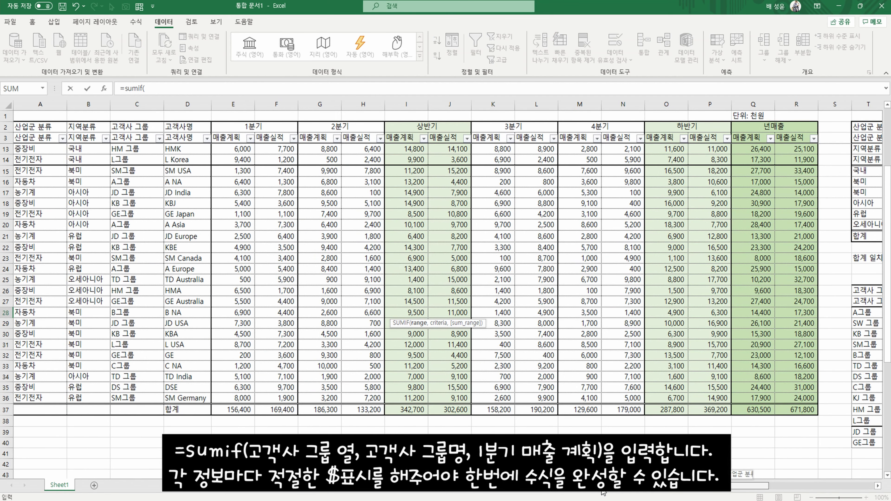
left_click_drag(133, 138, 135, 443)
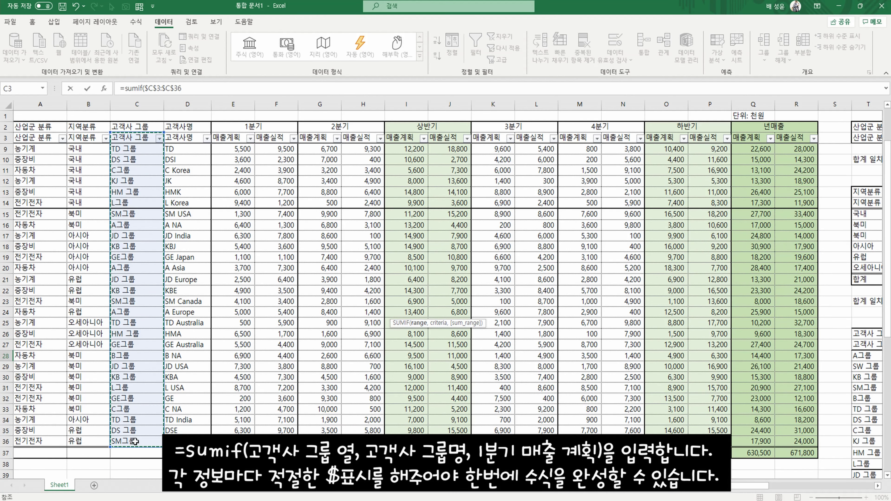
scroll(603, 491, "right", 4)
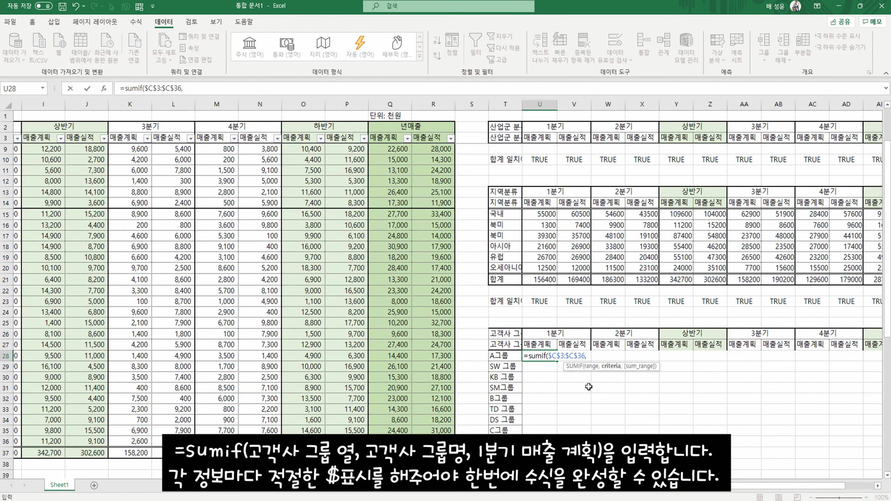
left_click(499, 355)
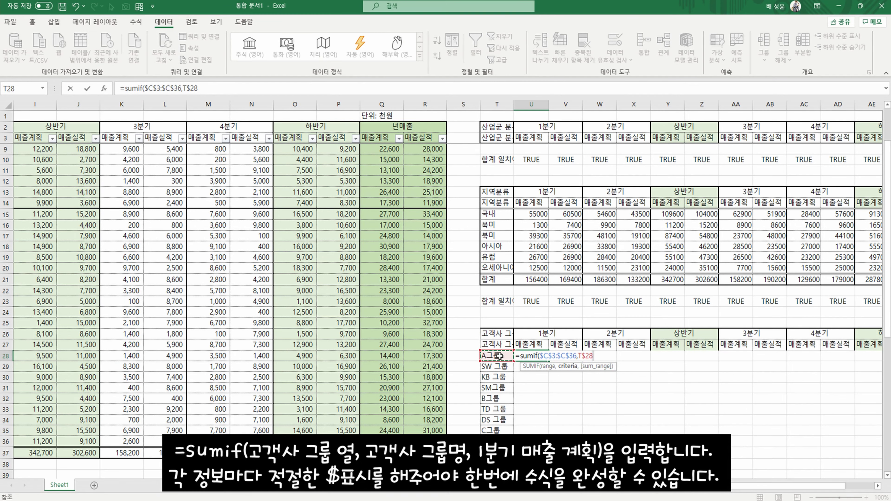
scroll(261, 208, "left", 4)
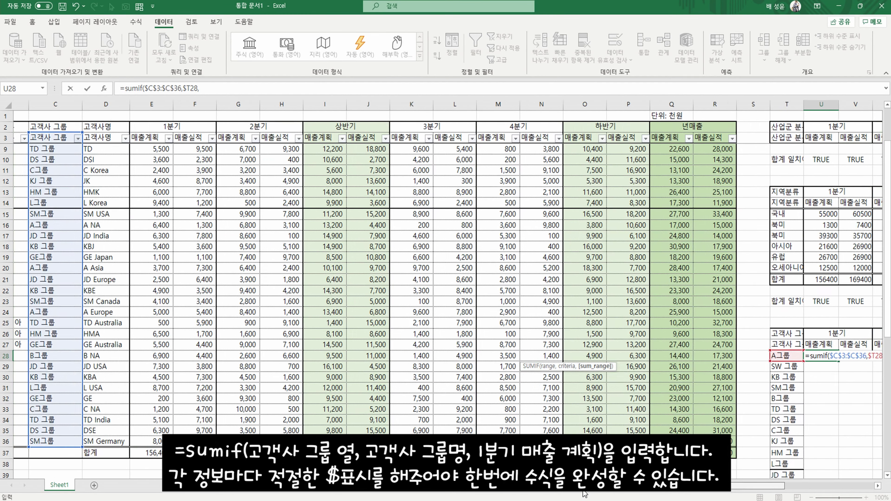
left_click_drag(232, 139, 232, 441)
key("F4")
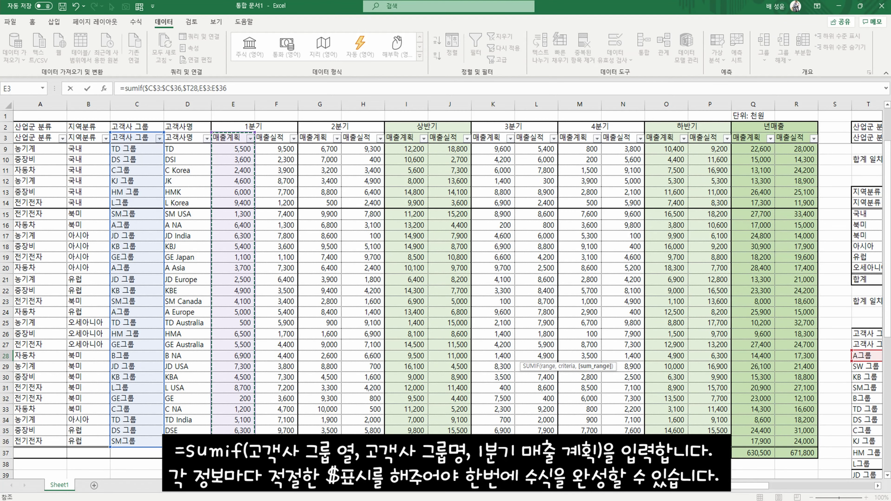
key("Return")
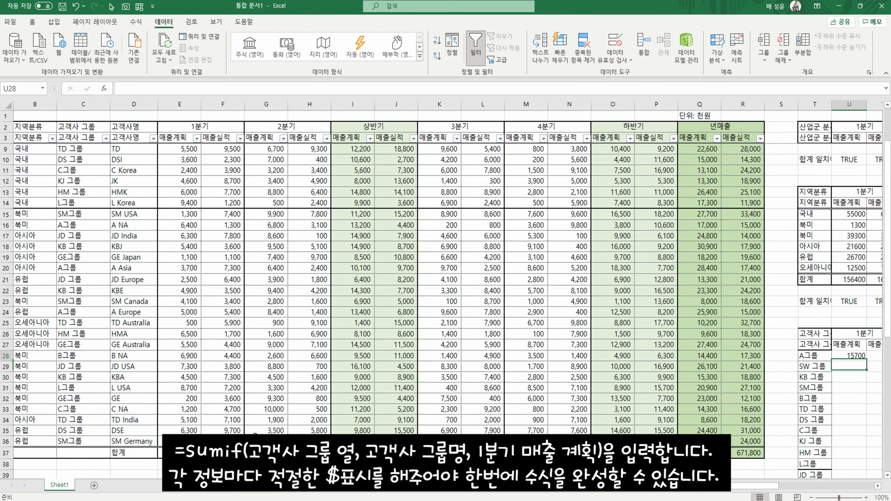
- Copy the SUMIF formula in U28 to all customer groups and periods in U28:AH40
key("Up")
key("ctrl+c")
key("shift+Right")
key("shift+Right")
key("shift+Right")
key("shift+Right")
key("shift+Right")
key("shift+Right")
key("shift+Right")
key("shift+Right")
key("shift+Right")
key("shift+Right")
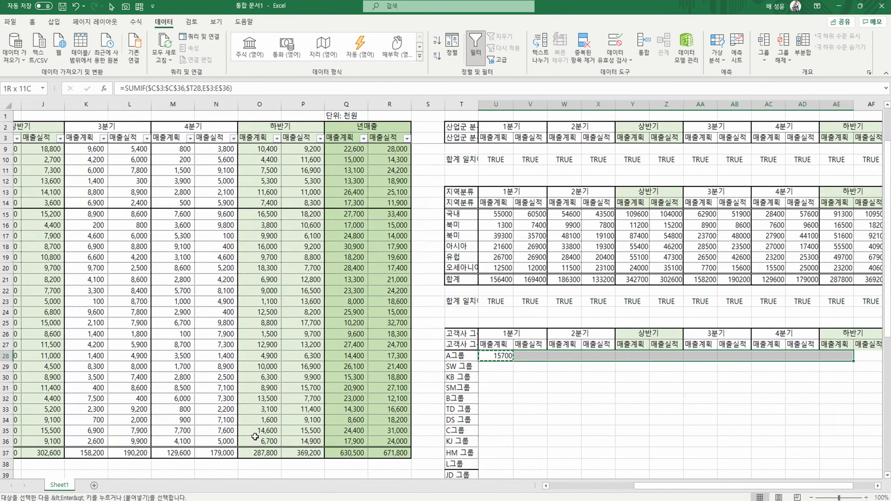
key("shift+Right")
key("shift+Right")
key("shift+Right")
key("shift+Down")
key("shift+Down")
key("shift+Down")
key("shift+Down")
key("shift+Down")
key("shift+Down")
key("shift+Down")
key("shift+Down")
key("shift+Down")
key("shift+Down")
key("shift+Down")
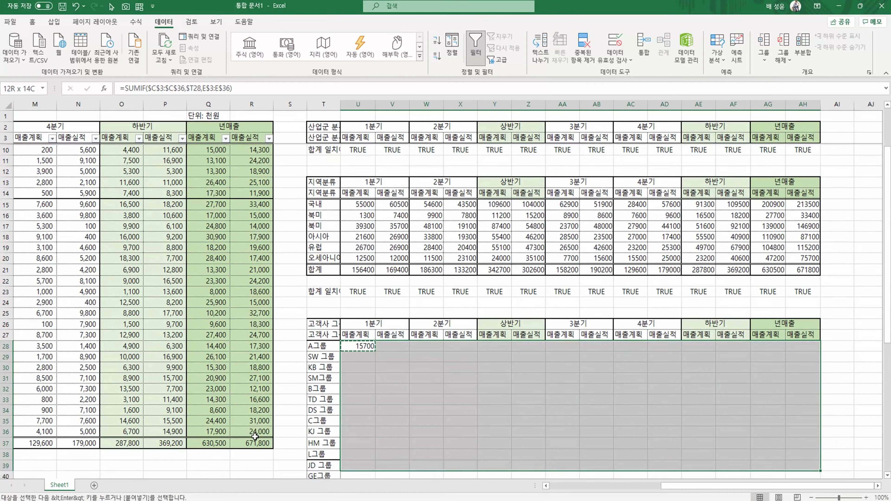
key("shift+Down")
key("ctrl+v")
- Copy the 합계 label from T21 to T41 below the customer groups
left_click(323, 247)
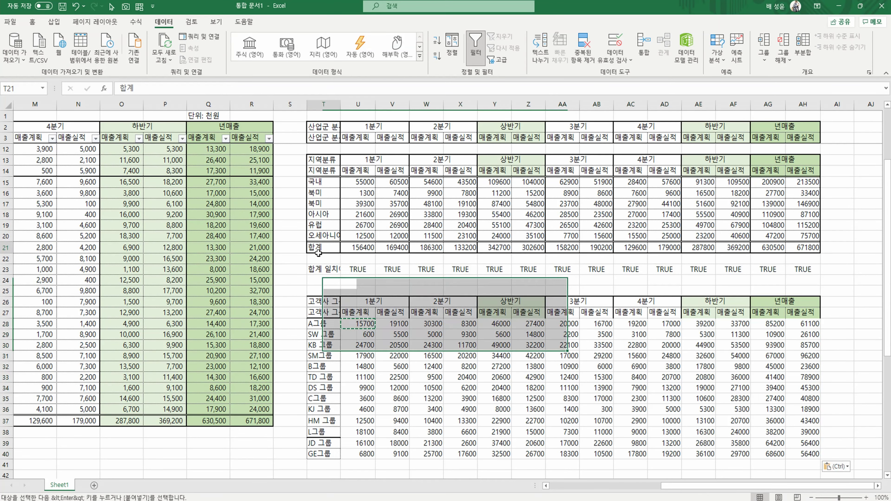
key("ctrl+c")
left_click(322, 464)
key("ctrl+v")
- Sum U28:U40 in U41 and copy the total formula across V41:AH41
left_click(372, 468)
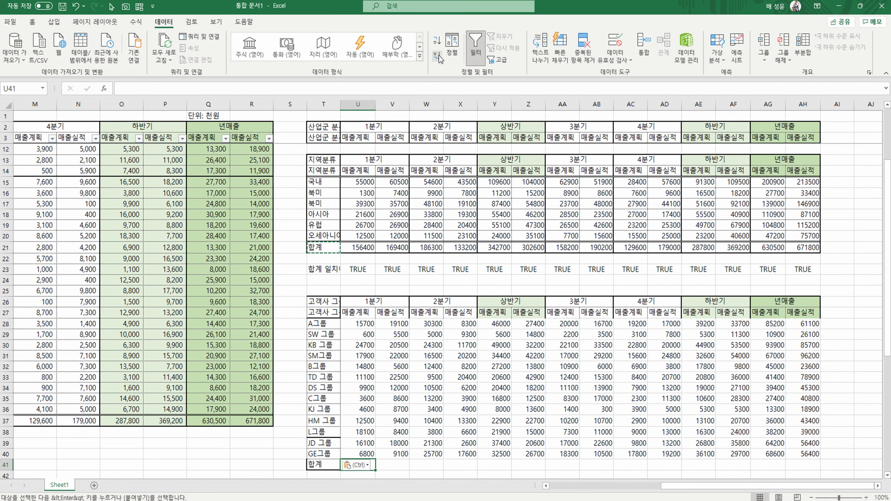
left_click(32, 22)
left_click(803, 35)
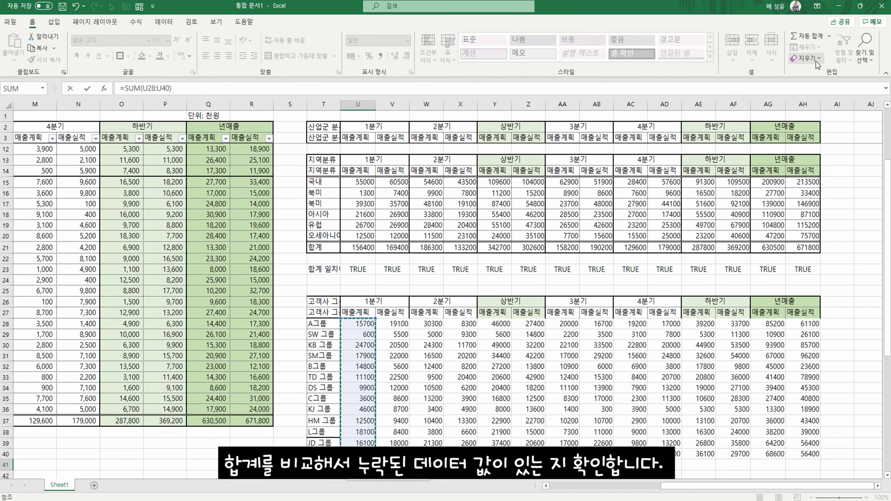
key("Tab")
key("shift+Right")
key("shift+Right")
key("shift+Right")
key("shift+Right")
key("shift+Right")
key("shift+Right")
key("shift+Right")
key("shift+Right")
key("shift+Right")
key("shift+Right")
key("shift+Right")
key("shift+Right")
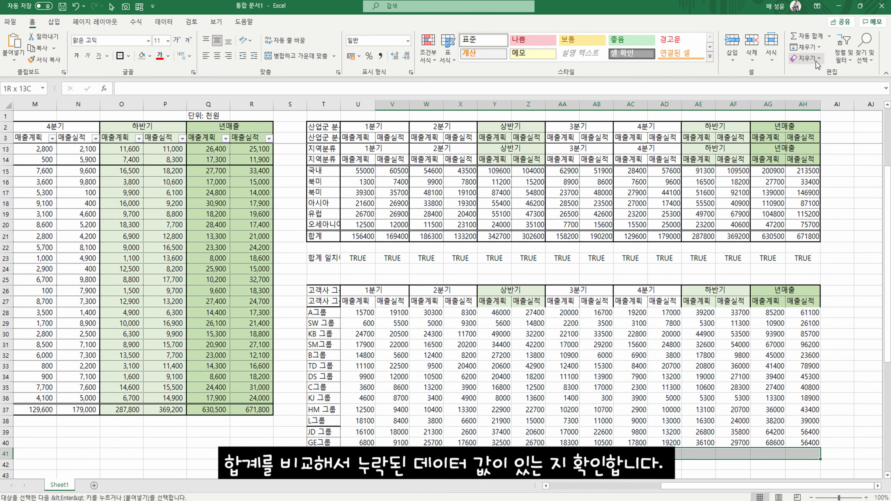
key("ctrl+v")
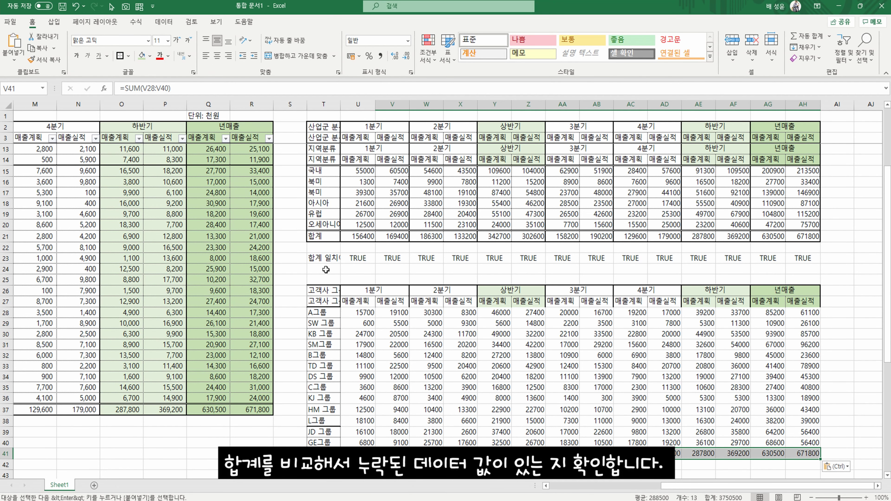
- Copy the 합계 일치여부 확인 label from T23 to T43 below the customer group table
left_click(322, 259)
key("ctrl+c")
scroll(364, 310, "down", 2)
left_click(323, 410)
key("ctrl+v")
- Enter the check formula =U41=U21 in U43 to compare the customer group total with the region total
left_click(372, 410)
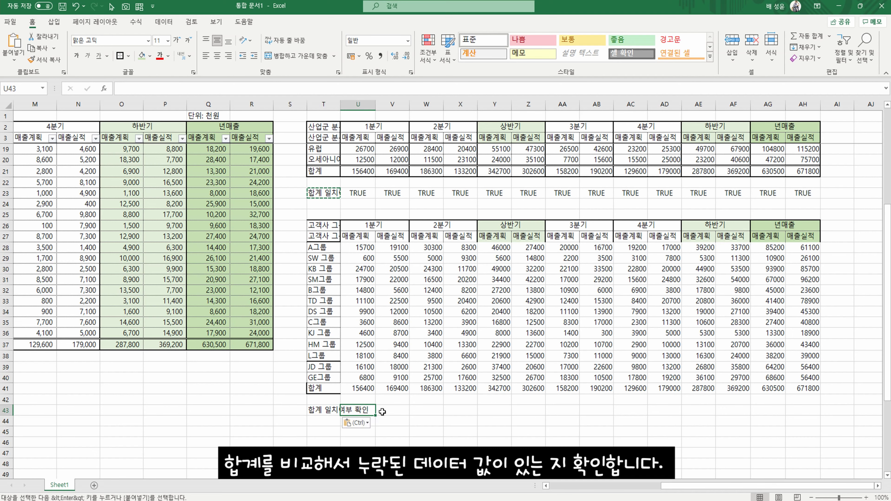
type("=")
key("Up")
key("Up")
type("=")
key("Up")
key("Up")
key("Up")
key("Up")
key("Up")
key("Up")
key("Up")
key("Up")
key("Up")
key("Up")
key("Up")
key("Up")
key("Up")
key("Up")
key("Up")
key("Up")
key("Up")
key("Up")
key("Up")
key("Up")
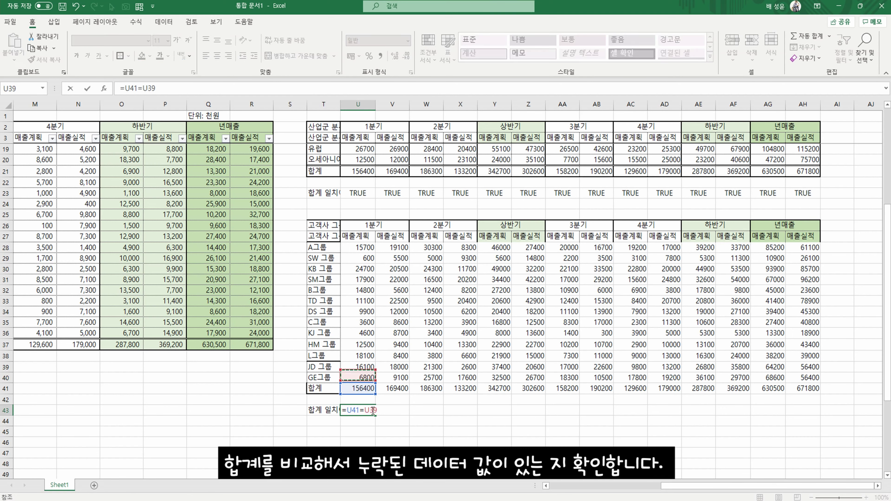
key("ctrl+Return")
- Copy the total-match check from U43 across V43:AH43
key("ctrl+c")
key("Right")
key("shift+Right")
key("shift+Right")
key("shift+Right")
key("shift+Right")
key("shift+Right")
key("shift+Right")
key("shift+Right")
key("shift+Right")
key("shift+Right")
key("shift+Right")
key("shift+Right")
key("shift+Right")
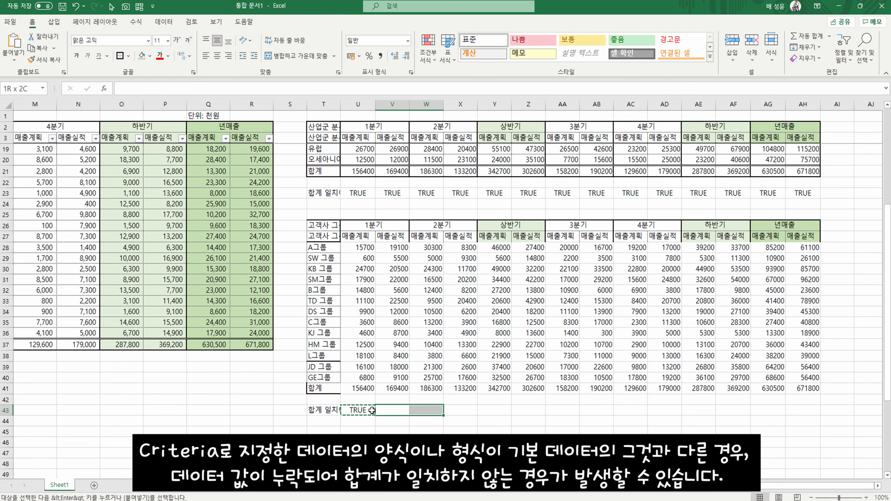
key("ctrl+v")
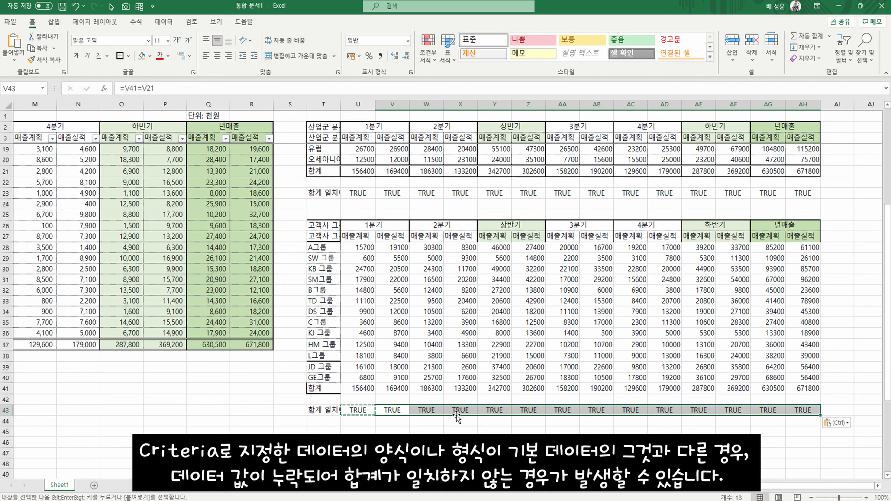
- Apply a thick outside border and thin inside borders to the customer group table T26:AH41
left_click(371, 410)
left_click(323, 224)
mouse_move(323, 224)
left_mouse_down()
mouse_move(561, 267)
mouse_move(803, 388)
left_mouse_up()
key("ctrl+1")
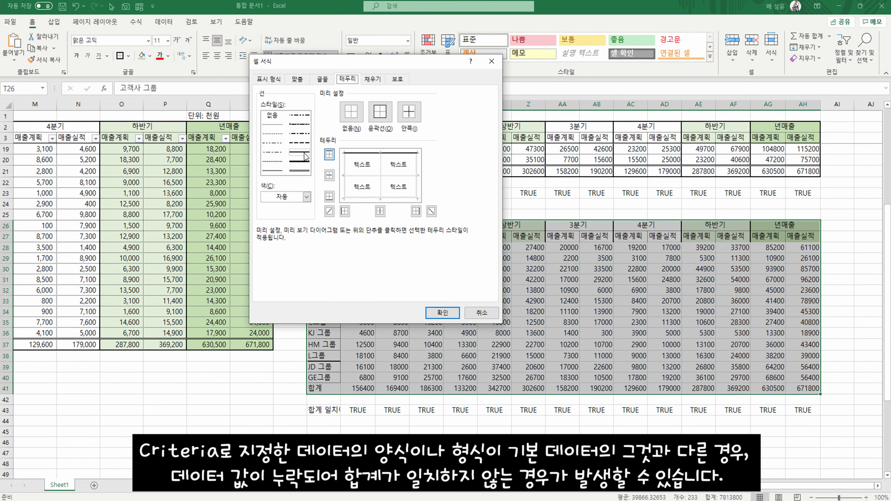
left_click(378, 115)
left_click(409, 112)
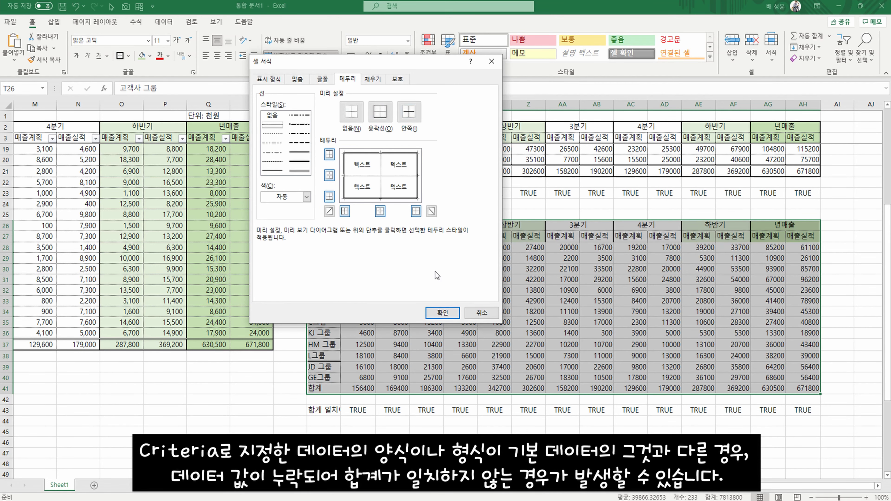
left_click(441, 312)
left_click(497, 300)
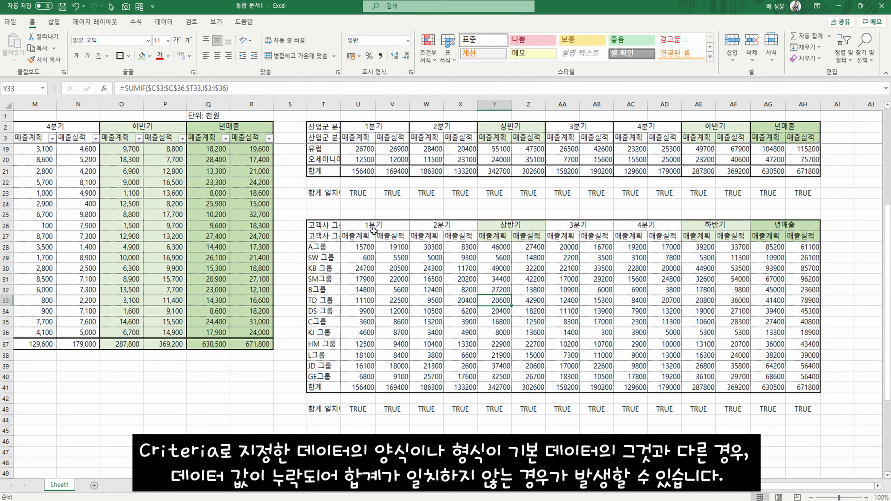
- Apply thick outside borders to the 1분기, 상반기, 4분기 and 년매출 blocks of the customer group table
left_click_drag(372, 228, 392, 388)
left_click_drag(507, 227, 523, 390)
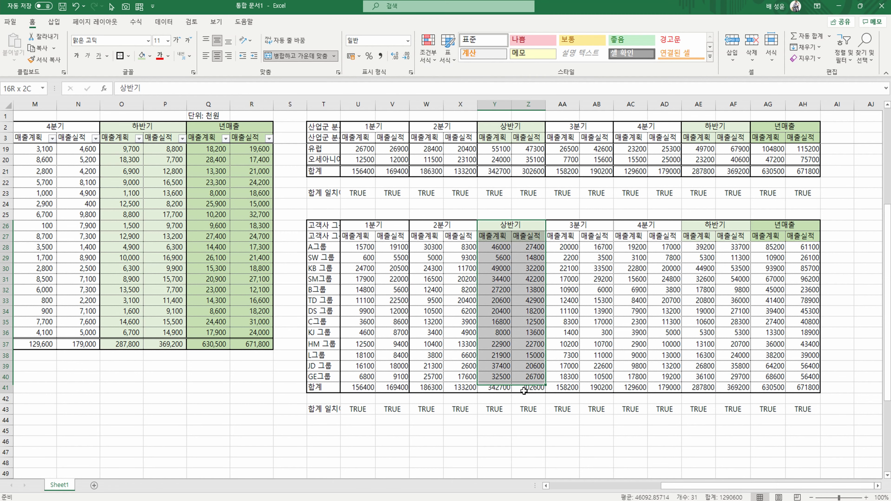
left_click_drag(645, 226, 661, 386)
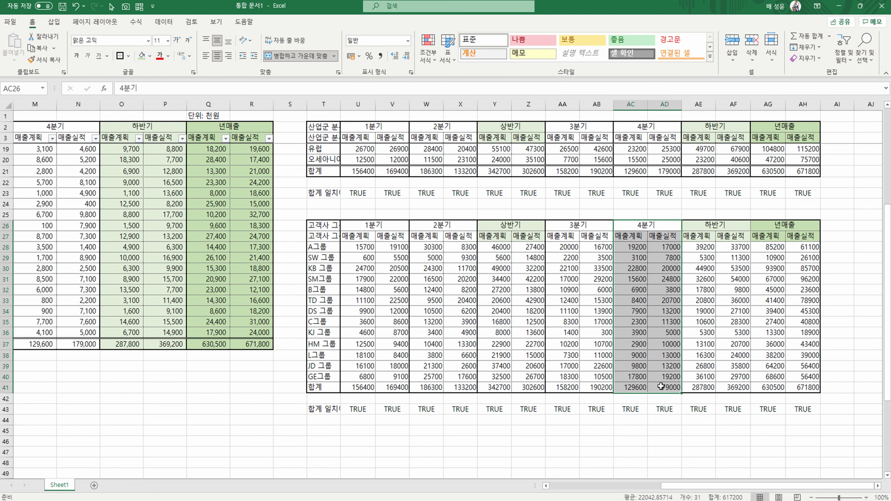
left_click_drag(789, 224, 812, 383)
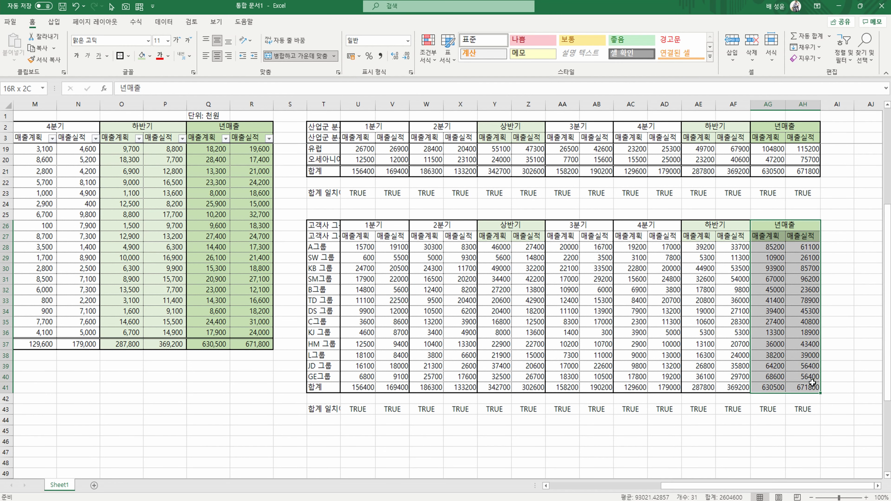
- Separate the 합계 row from the customer group rows T28:AH40 with a double border line
left_click(766, 246)
left_click_drag(337, 247, 806, 375)
key("ctrl+1")
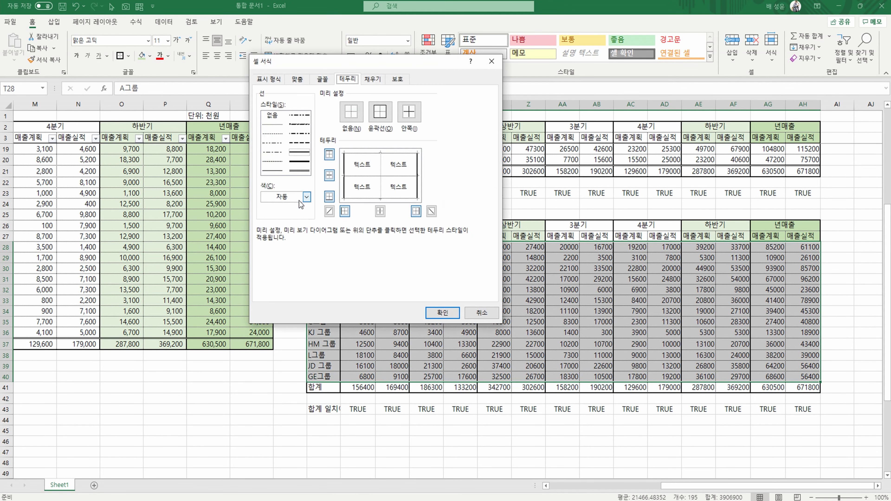
left_click(442, 313)
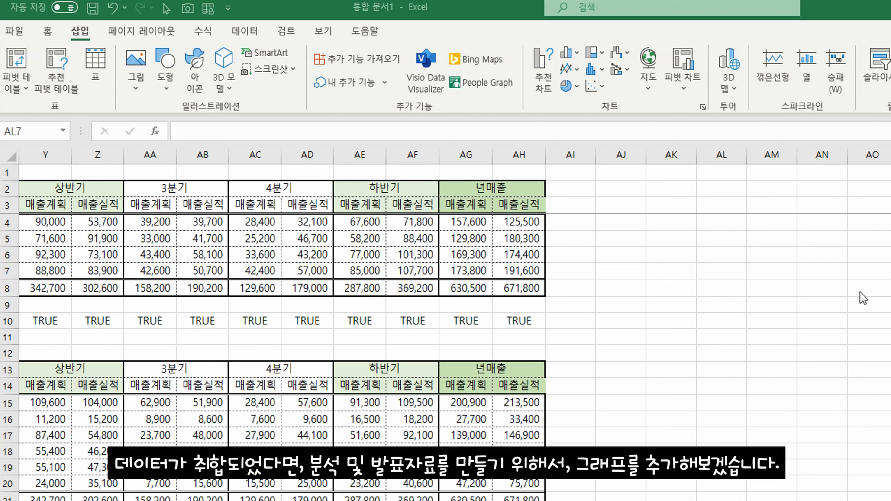
- Enter the title "1. 년매출계획" in AJ2 and the label 년도 in AJ3 beside the summary tables
left_click(618, 192)
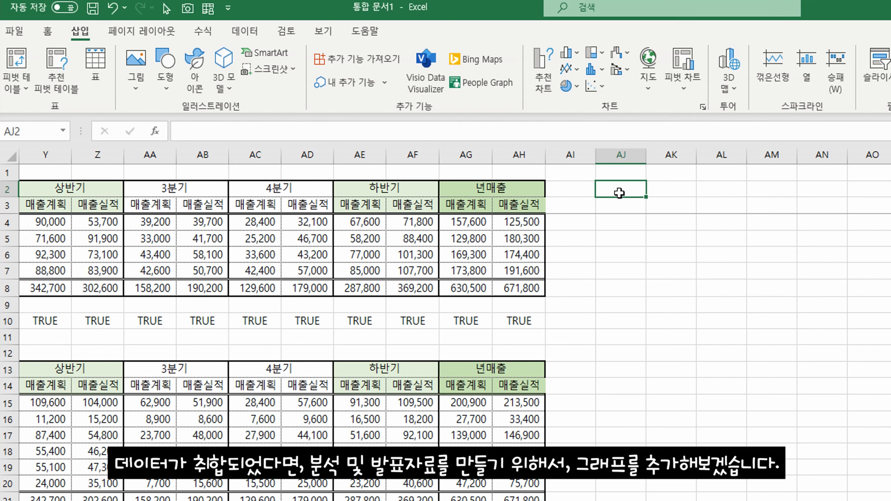
type("1.ㄴ")
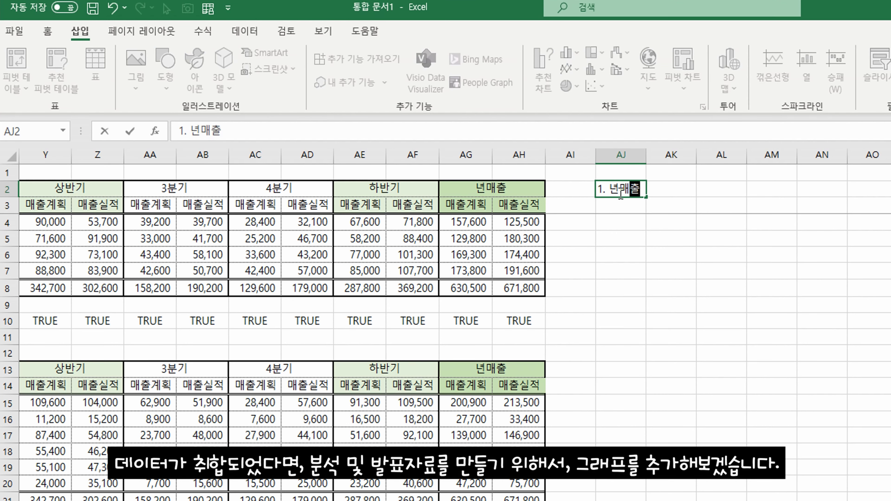
type("매출계획")
key("Return")
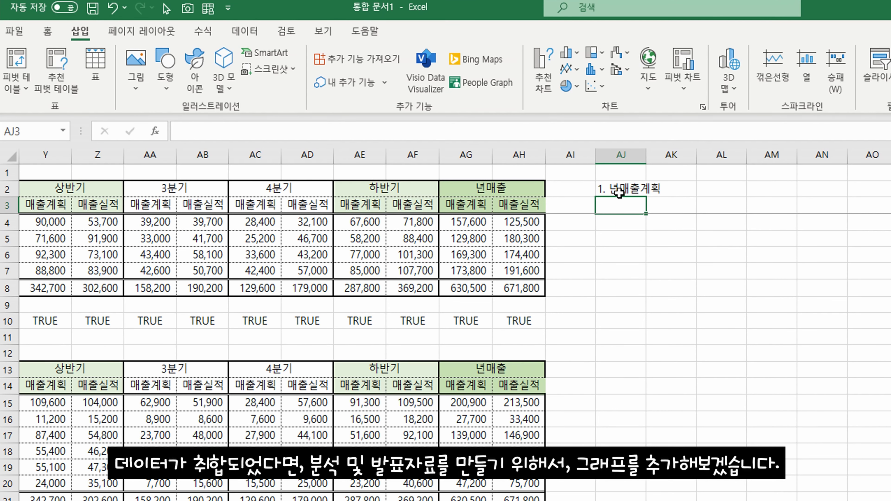
type("년도")
key("Return")
key("Up")
key("Right")
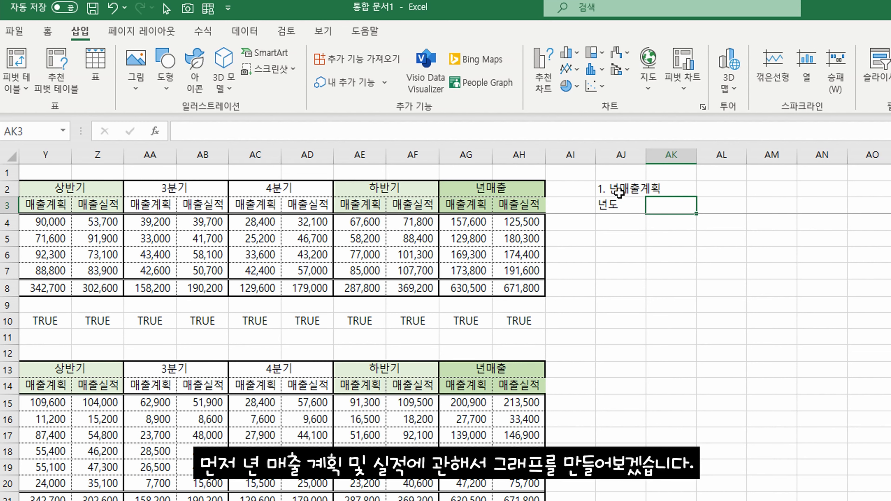
- Enter the headings 년 매출 계획 in AK3 and 년 매출 실적 in AL3, and the row label 20XX년도 in AJ4
type("녀")
type("ㄴ 매출 계획")
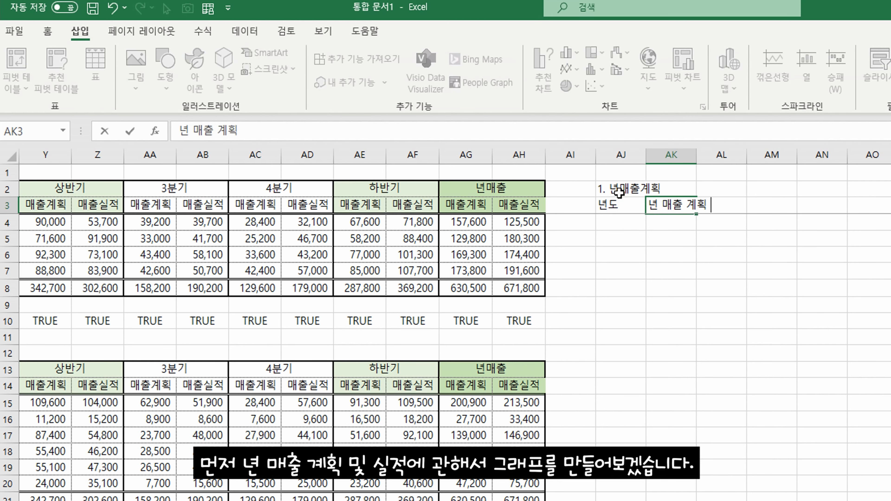
key("Tab")
type("년 맺")
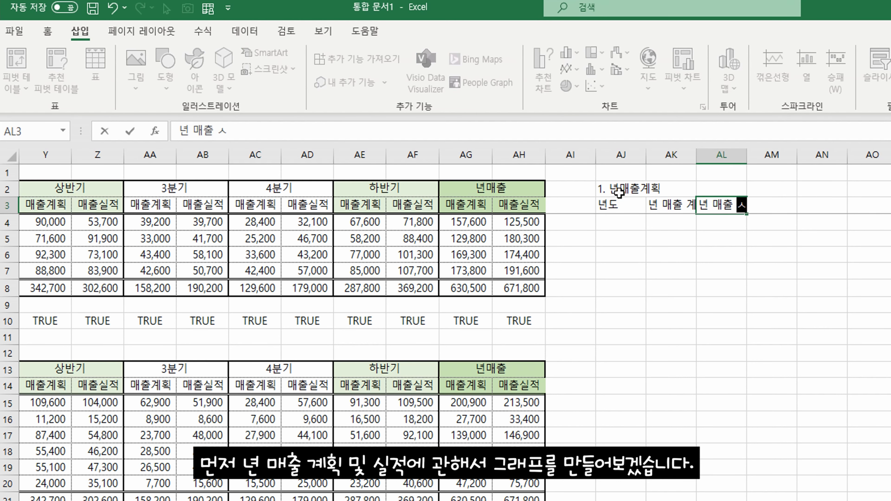
key("Return")
type("20XX년도")
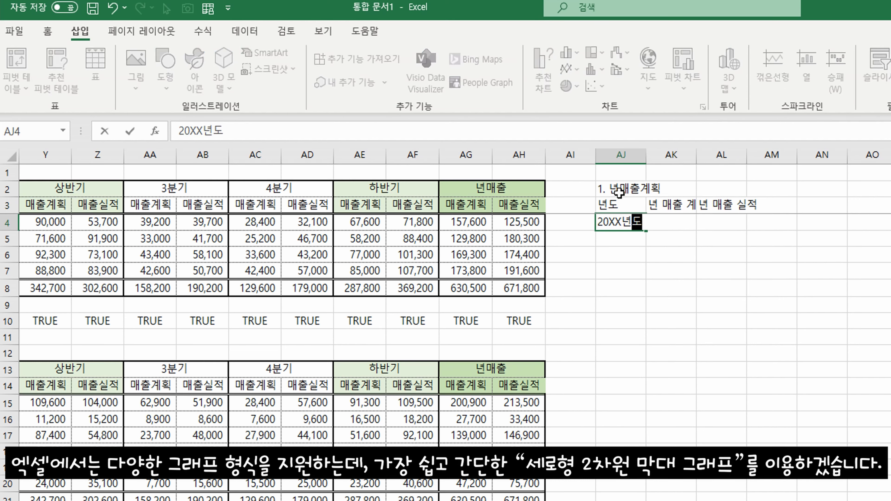
key("Tab")
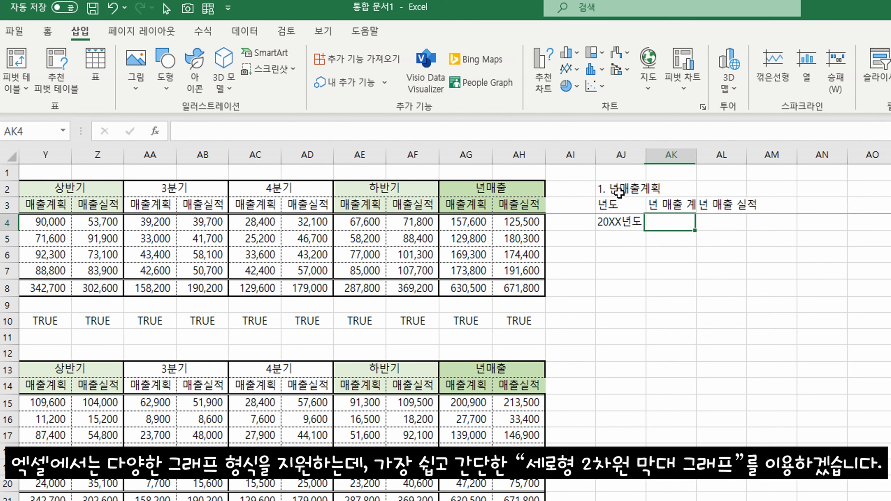
- Paste the 년매출 totals from AG8:AH8 as values into AK4:AL4 and format them with thousands separators
left_click(721, 296)
left_click_drag(466, 288, 519, 289)
key("ctrl+c")
left_click(670, 221)
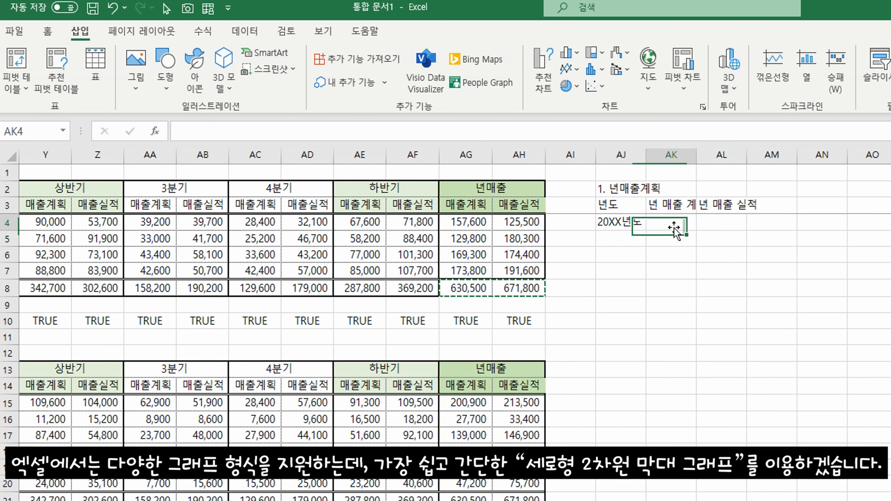
right_click(673, 225)
left_click(729, 303)
left_click_drag(688, 221, 725, 220)
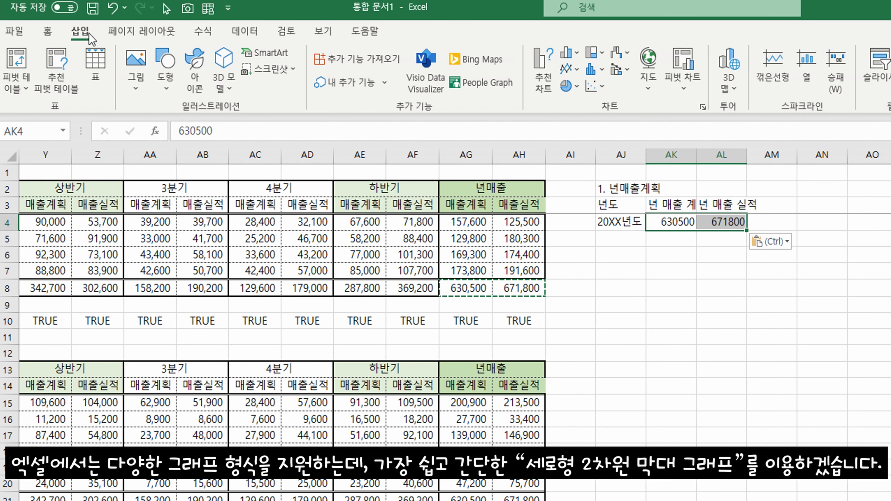
left_click(47, 30)
left_click(569, 83)
left_click_drag(671, 337, 670, 322)
- Widen columns AJ to AL so the headings of the annual sales table fit
left_click_drag(621, 205, 724, 221)
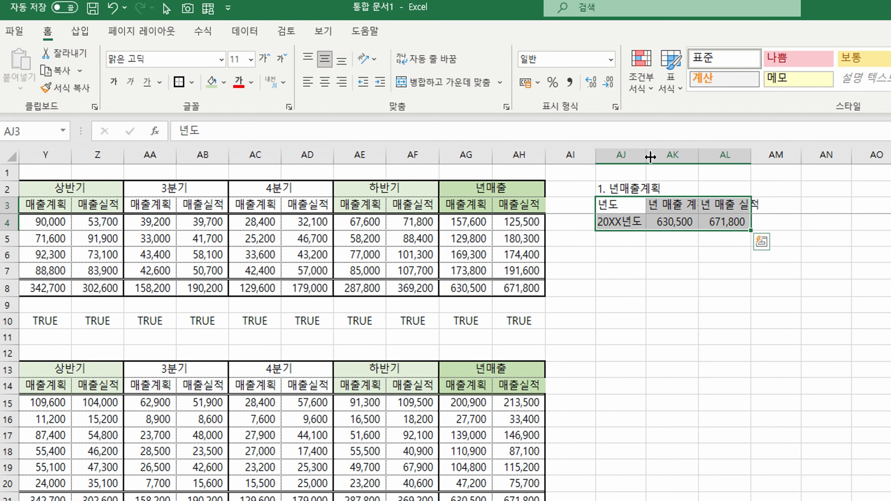
double_click(648, 156)
left_click(752, 288)
left_click_drag(647, 157, 768, 155)
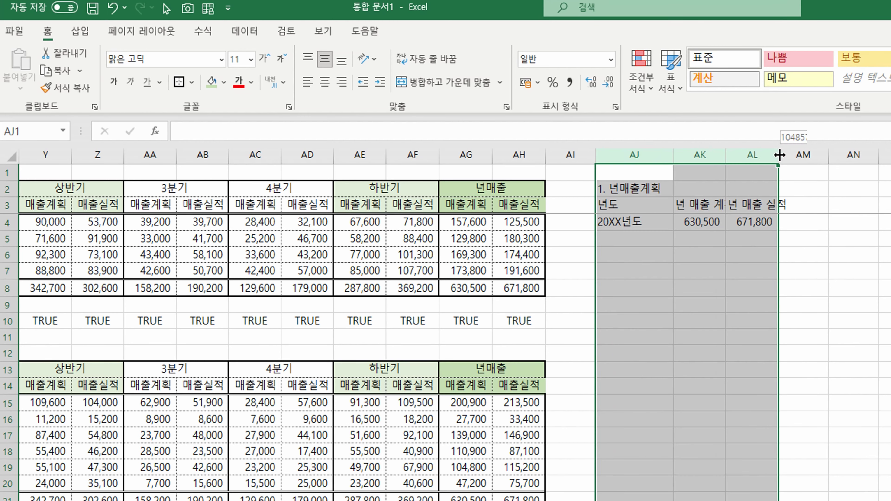
double_click(778, 155)
left_click(744, 248)
- Apply thin outline and inside borders to the annual sales table AJ3:AL4
left_click_drag(627, 204, 775, 222)
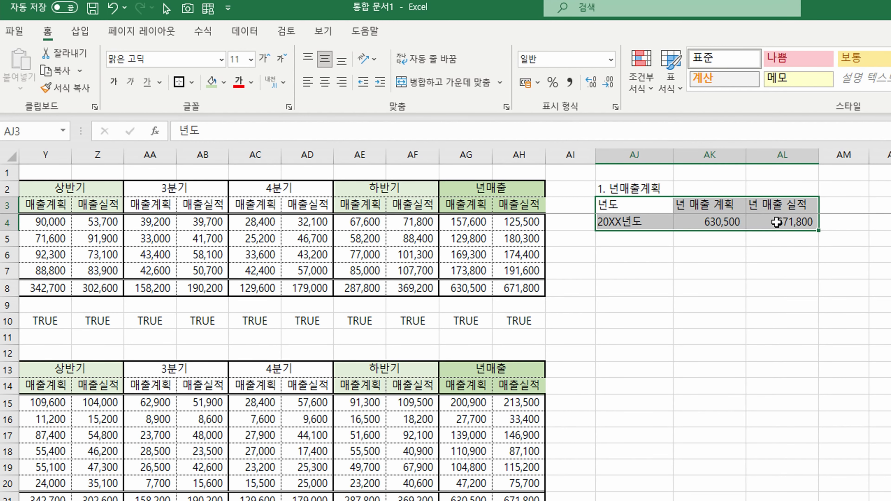
key("ctrl+1")
left_click(570, 165)
left_click(608, 163)
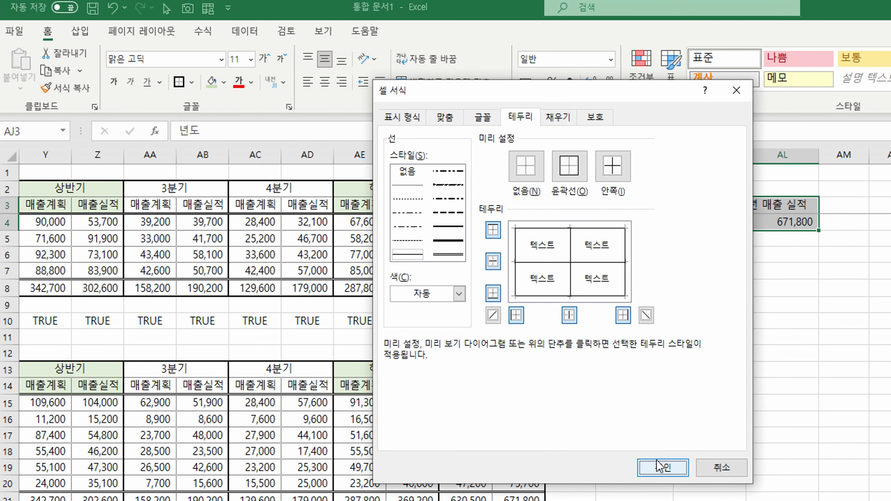
left_click(660, 467)
- Centre the contents of the annual sales table AJ3:AL4 horizontally
left_click(782, 385)
left_click_drag(633, 207, 786, 217)
left_click(325, 82)
left_click(768, 252)
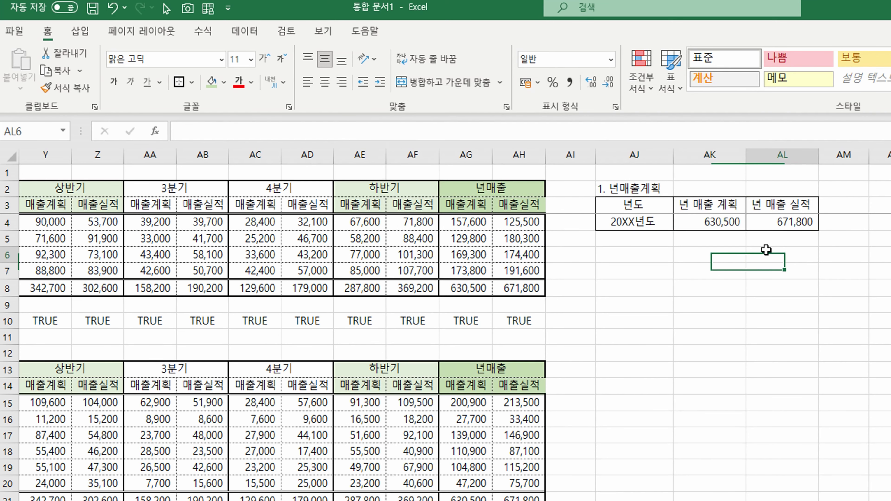
- Insert a 2D clustered column chart from AJ3:AL4 and place it below the annual sales table
left_click_drag(634, 207, 778, 219)
left_click(80, 31)
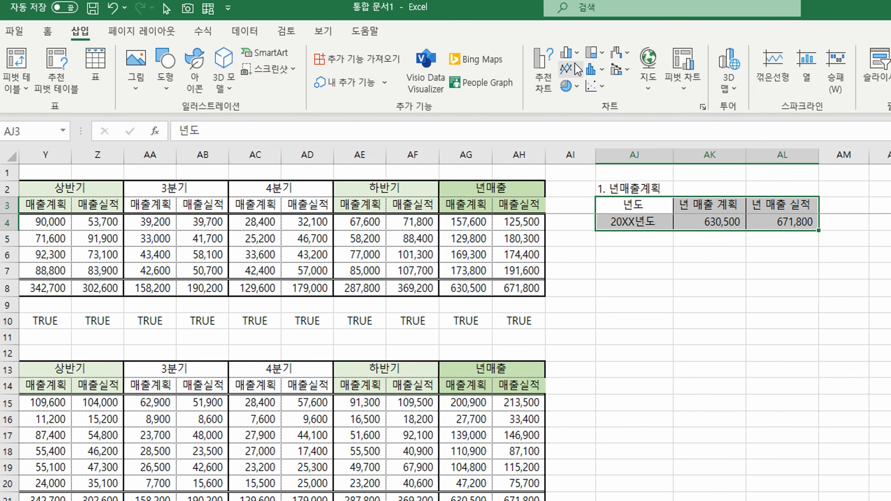
left_click(566, 53)
left_click(529, 87)
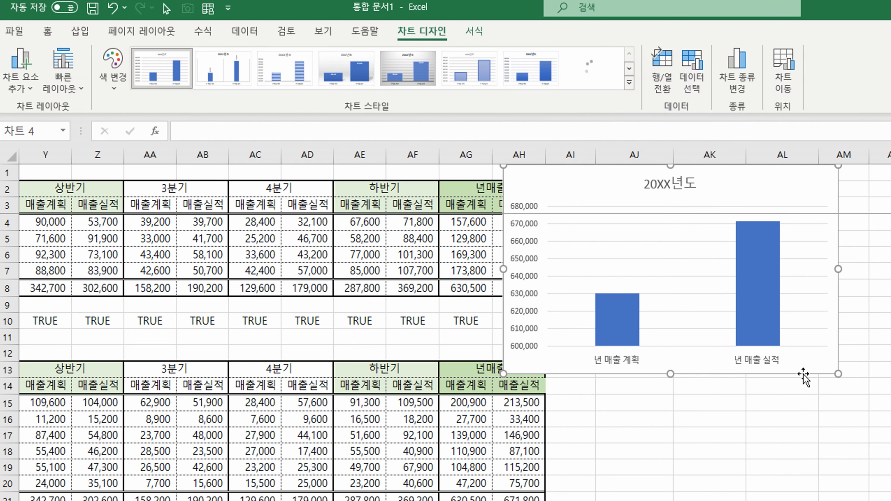
left_click_drag(768, 185, 858, 279)
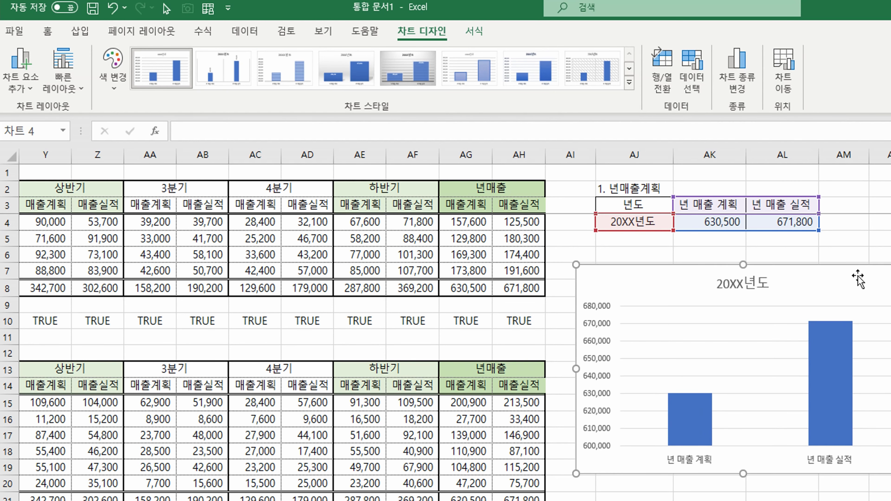
- Enter the heading 달성율 in AM3 beside the annual sales table
left_click(882, 285)
left_click(851, 205)
type("ㄷ")
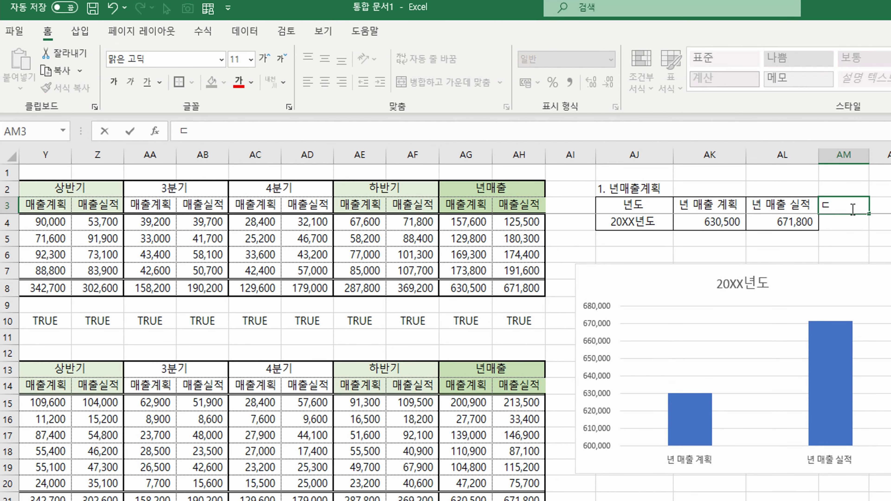
type("ㅏㄹ성ㅇㅠㄹ")
key("Return")
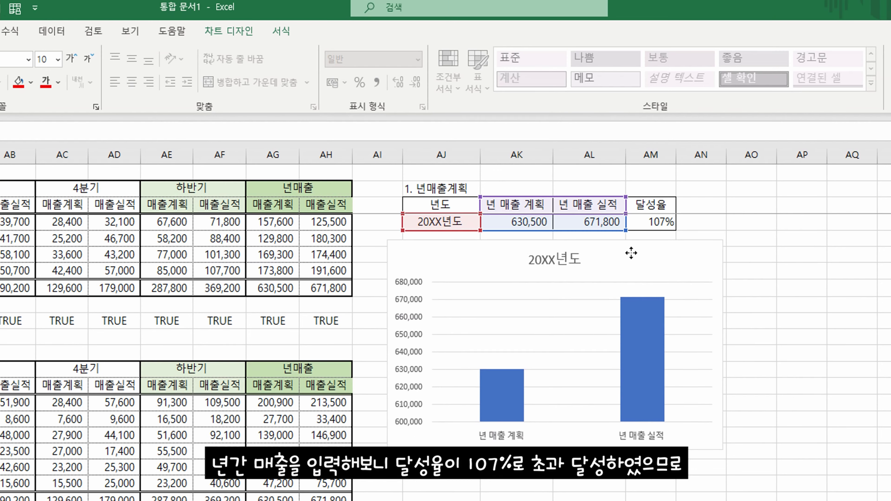
- Reduce the 20XX년도 chart's height and narrow it to roughly span columns AJ to AM beneath the table
left_click(848, 283)
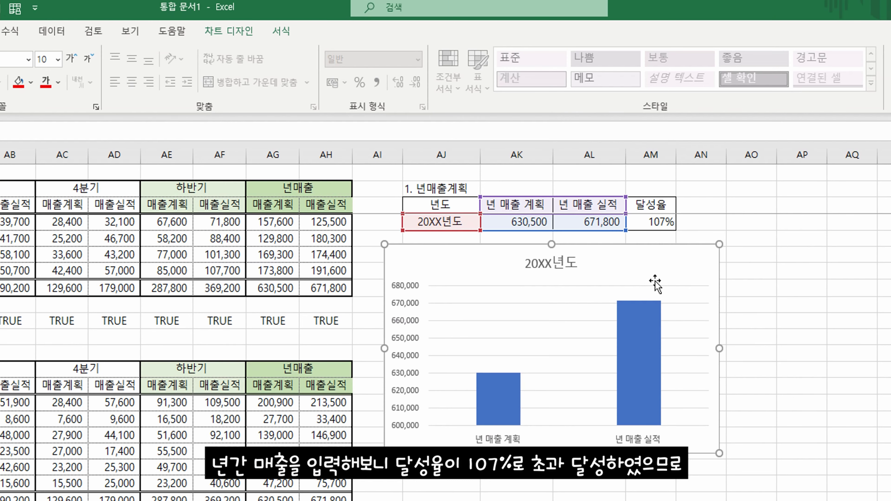
left_click_drag(551, 453, 588, 389)
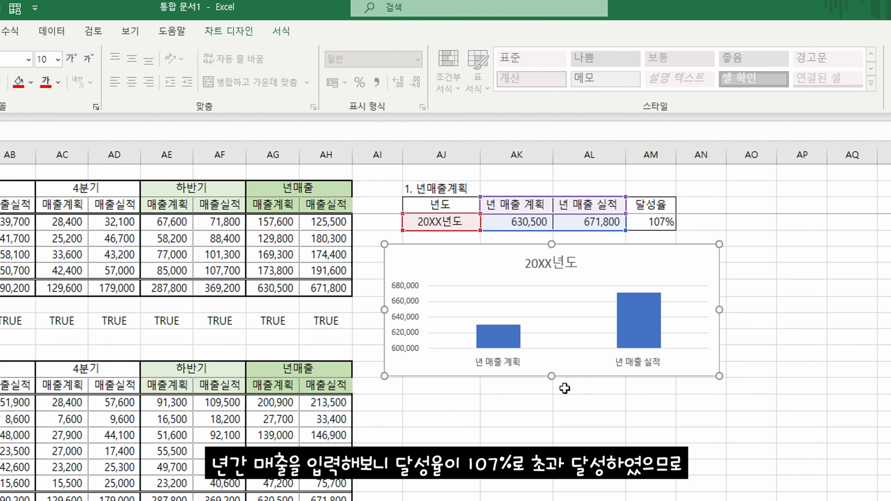
left_click(792, 333)
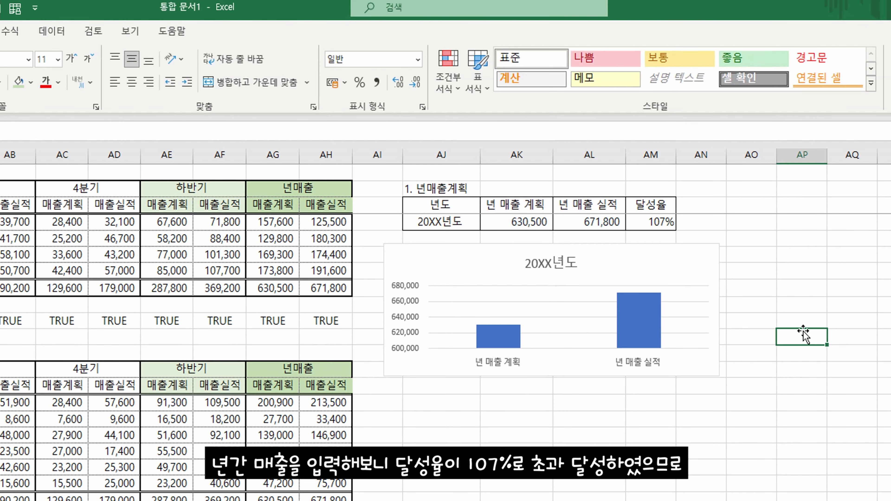
left_click(806, 286)
left_click(712, 296)
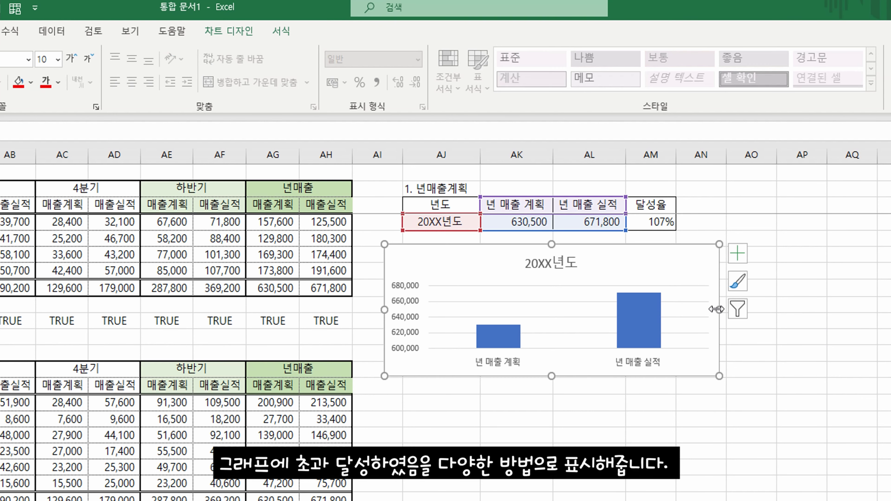
left_click_drag(718, 309, 682, 308)
left_click_drag(384, 310, 403, 309)
left_click(653, 419)
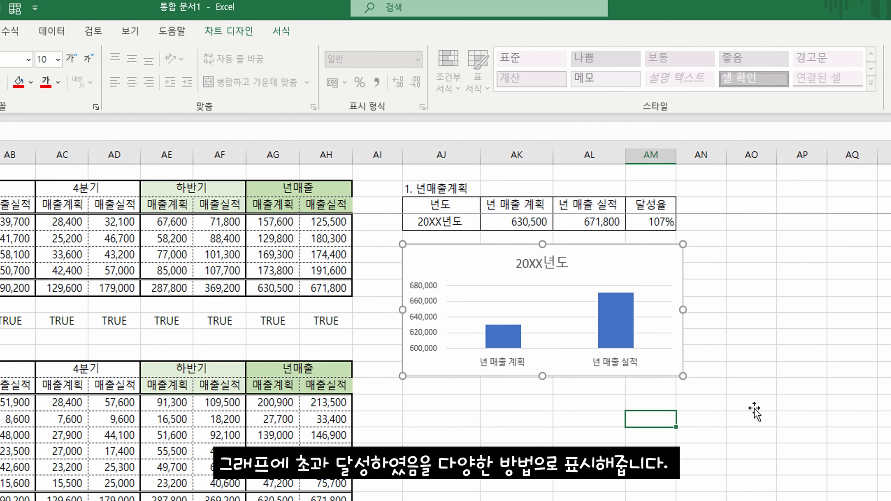
left_click(790, 331)
left_click(780, 291)
- Add a text box with bold red +7% above the 년 매출 실적 column and remove its outline
left_click(1, 31)
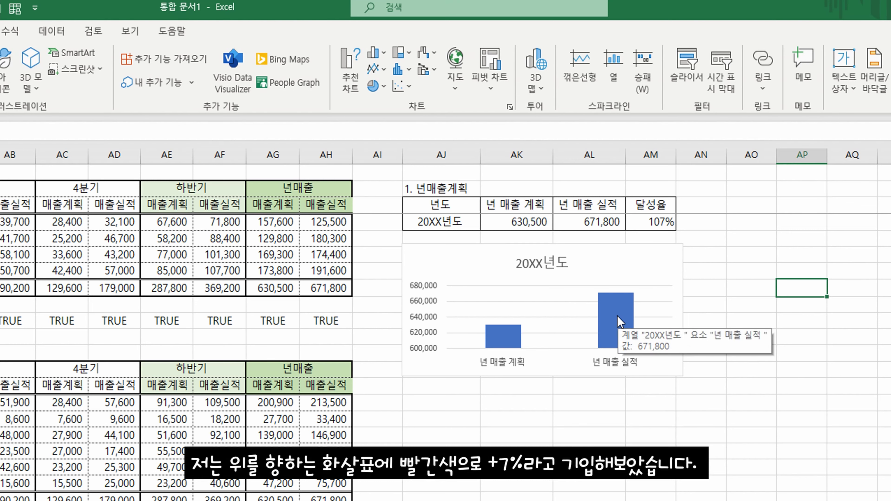
left_click(843, 90)
left_click_drag(635, 287, 635, 287)
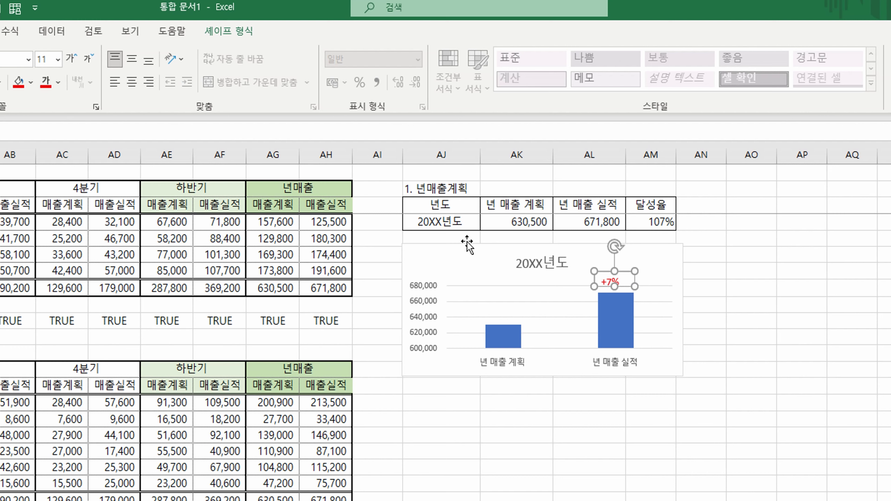
left_click(704, 292)
left_click(624, 275)
right_click(625, 276)
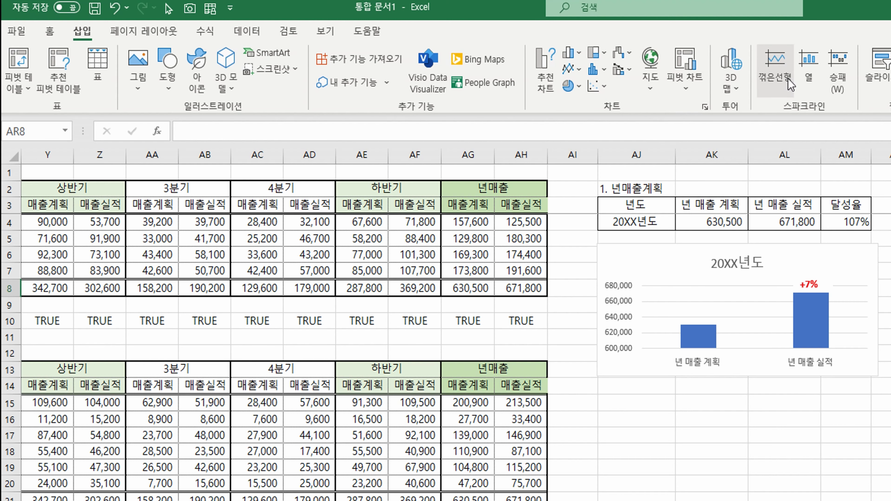
- Draw a small upward block arrow on the 년 매출 실적 column of the chart
left_click(170, 86)
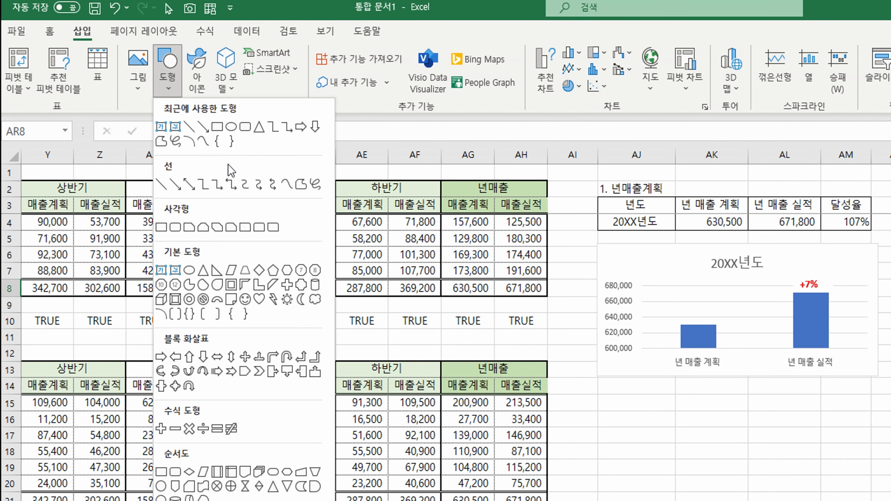
left_click(192, 355)
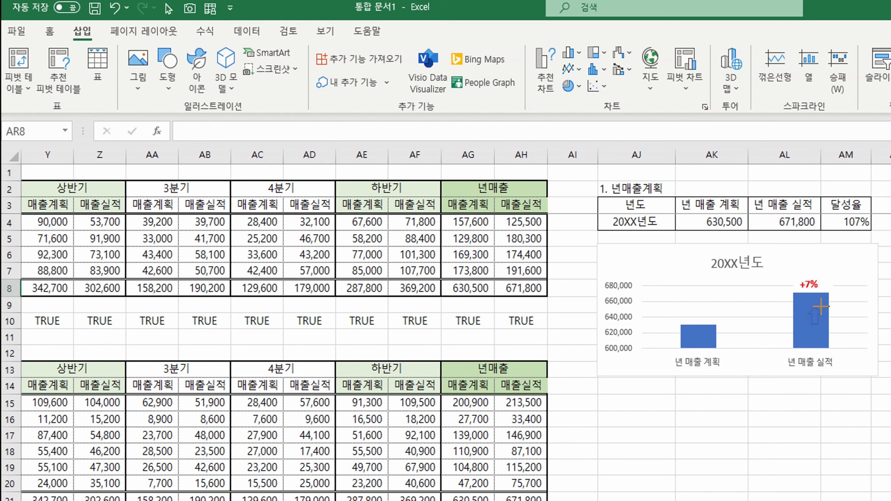
left_click_drag(828, 310, 800, 324)
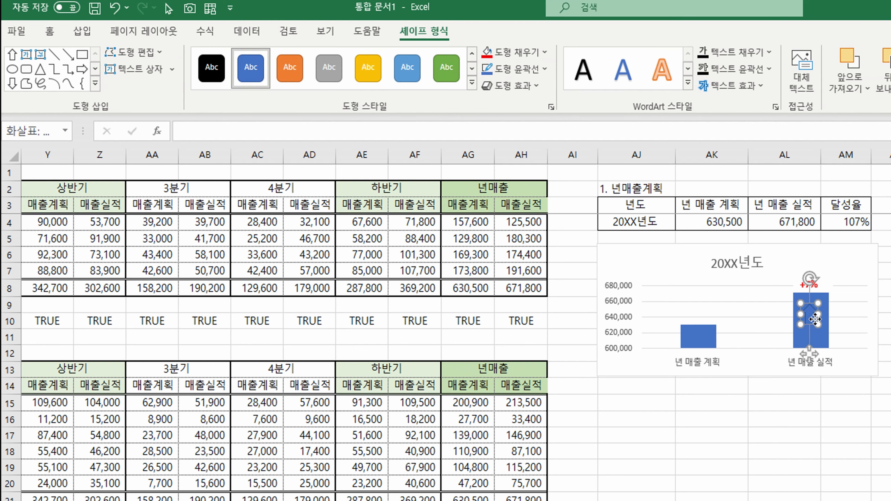
- Colour the block arrow red and nudge it up to sit just under the +7% label
right_click(815, 319)
left_click(861, 277)
left_click(864, 454)
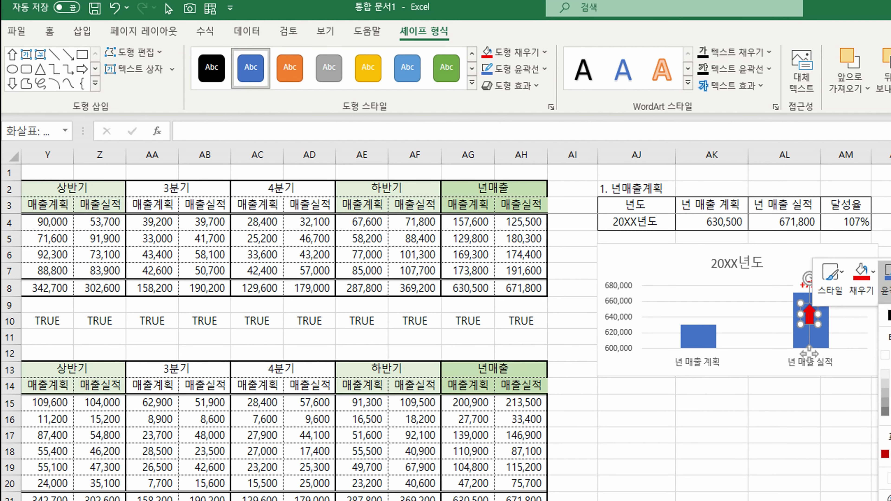
key("Escape")
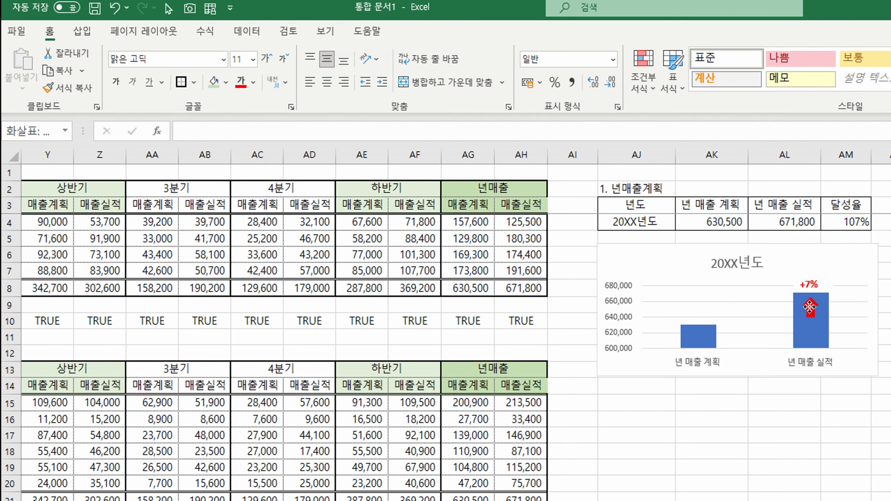
left_click(889, 353)
left_click_drag(808, 313, 812, 311)
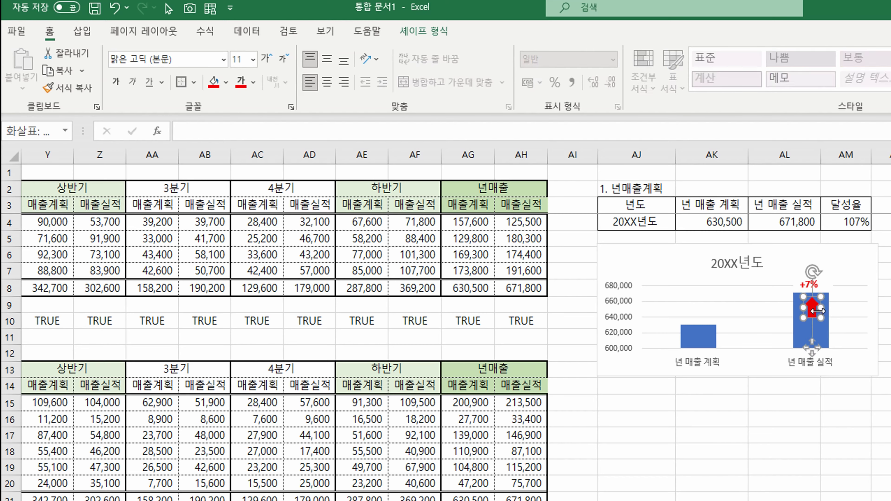
left_click(889, 403)
left_click(845, 436)
- Enter the section title "2. 분기별 매출 동향" in AJ16
left_click(636, 419)
type("2. 분기별")
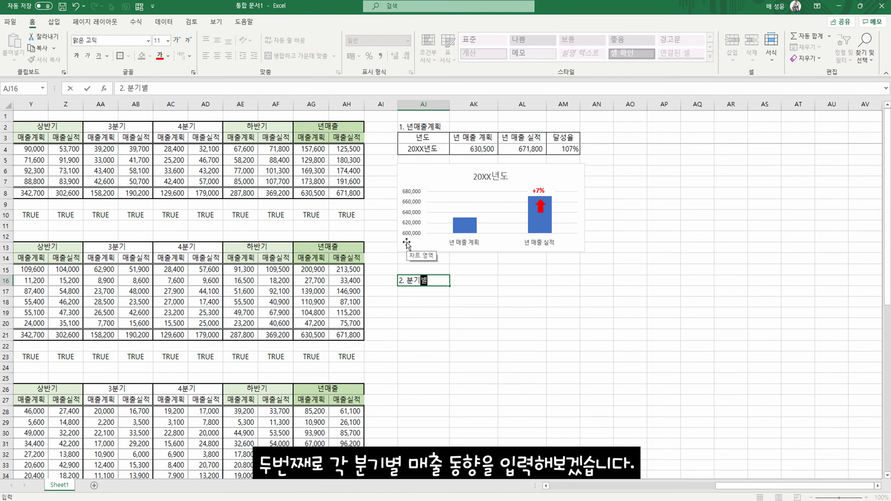
type(" 매출 동향")
key("Return")
- Copy the 1분기 and 2분기 매출계획 and 매출실적 headings from U3:X3 into AK17:AN17
left_click(522, 412)
left_click_drag(741, 486, 704, 491)
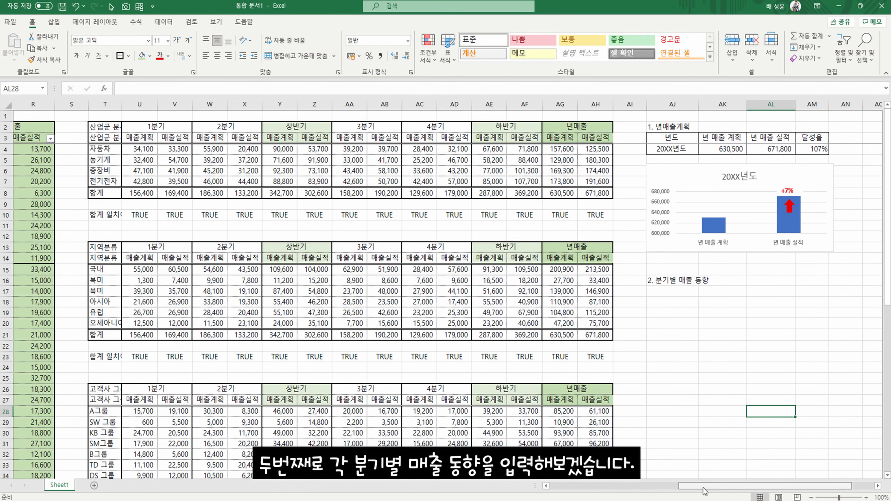
left_click(385, 138)
left_click_drag(144, 128, 590, 137)
left_click(144, 127)
left_click_drag(141, 137, 246, 137)
key("ctrl+c")
left_click(724, 291)
key("ctrl+v")
left_click(385, 138)
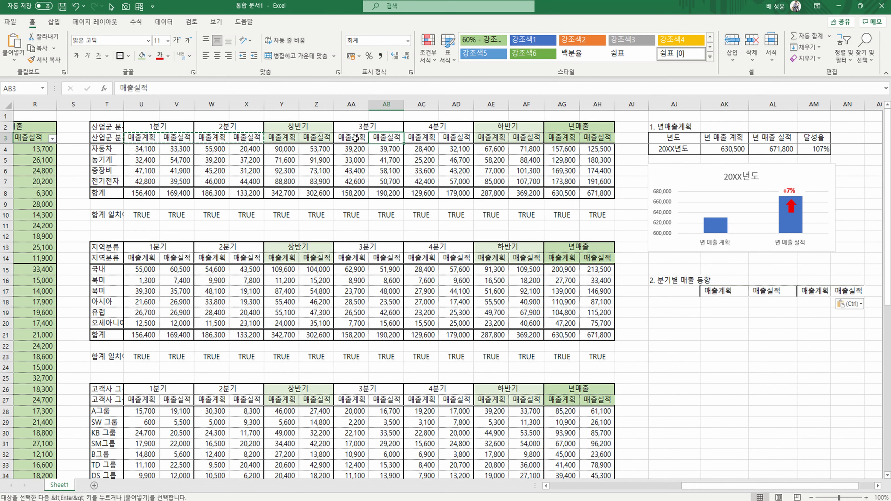
- Prefix the headings in AK17 and AL17 with 1분기, giving 1분기 매출계획 and 1분기매출실적
double_click(724, 291)
type("1분기")
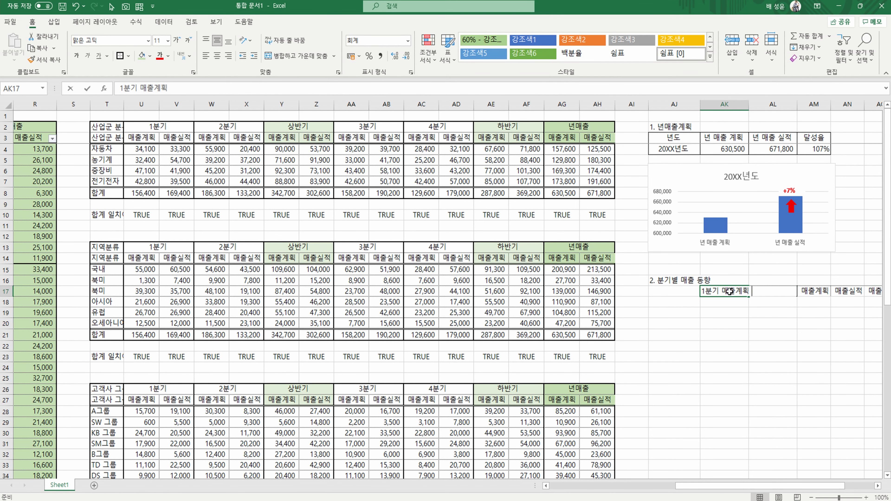
key("Tab")
key("F2")
key("Home")
type("1분기")
key("Tab")
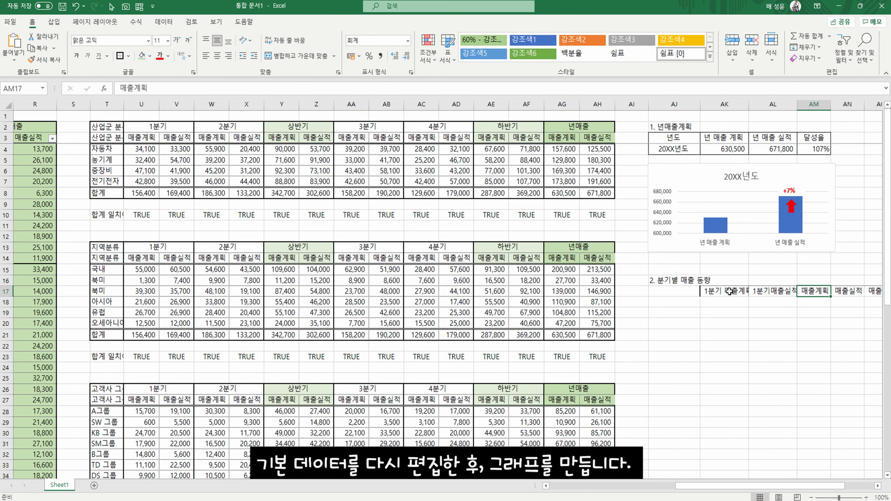
- Prefix the headings in AM17 and AN17 with 2분기, giving 2분기매출계획 and 2분기매출실적
key("F2")
key("Home")
type("2")
key("Tab")
key("F2")
key("Home")
type("2분기")
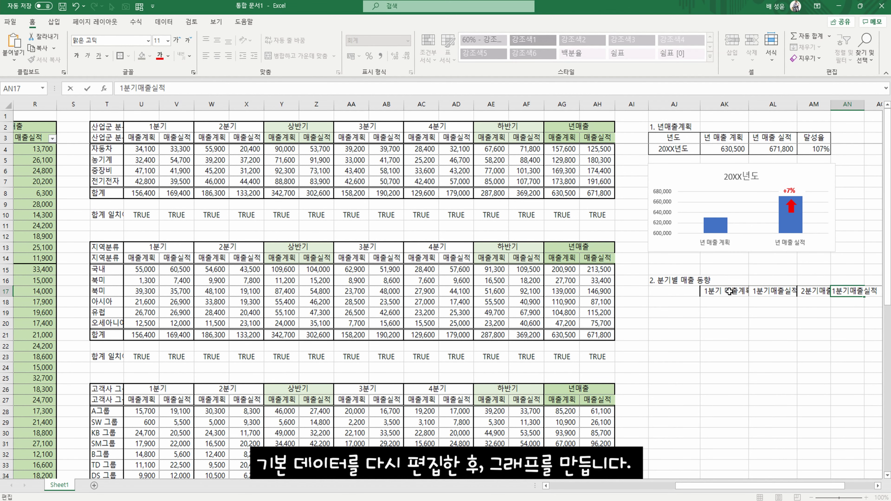
- Prefix the headings in AO17 and AP17 with 3분기, giving 3분기매출계획 and 3분기매출실적
key("Tab")
key("F2")
key("Delete")
type("3")
key("Tab")
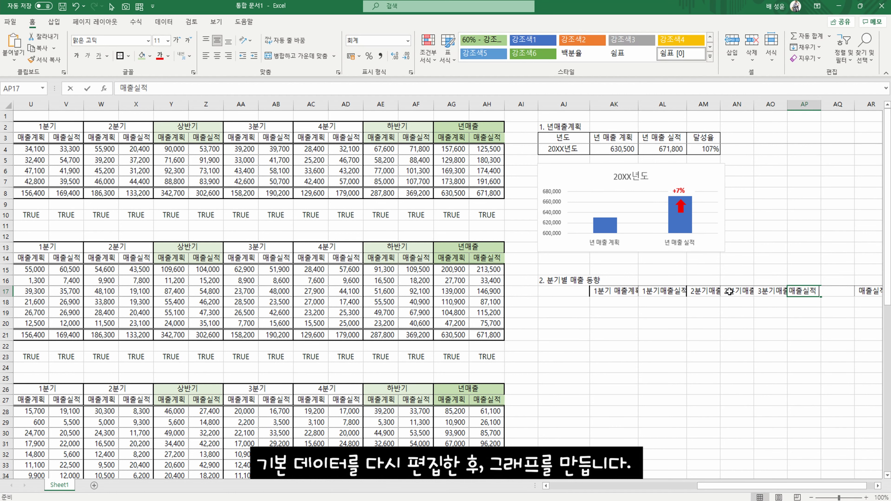
key("F2")
key("Tab")
- Prefix the headings in AQ17 and AR17 with 4분기, giving 4분기 매출계획 and 4분기매출실적
key("F2")
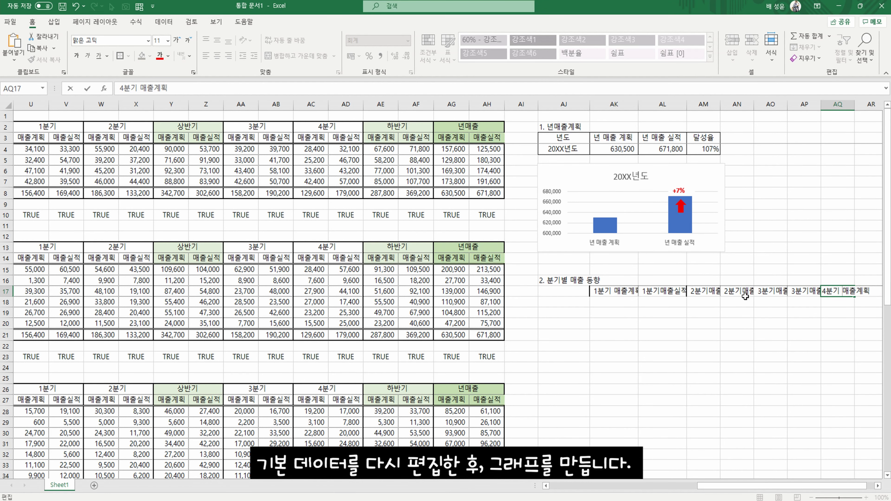
key("Tab")
key("F2")
key("Return")
- Widen the quarterly heading columns AK to AR to fit their text
key("Up")
key("Left")
key("Left")
key("Left")
key("Left")
key("Left")
key("Left")
key("Left")
left_click_drag(578, 104, 831, 106)
double_click(819, 105)
- Copy the 20XX년도 row label from AJ4 into AJ18
left_click(649, 323)
left_click(592, 323)
key("Up")
key("Up")
key("Left")
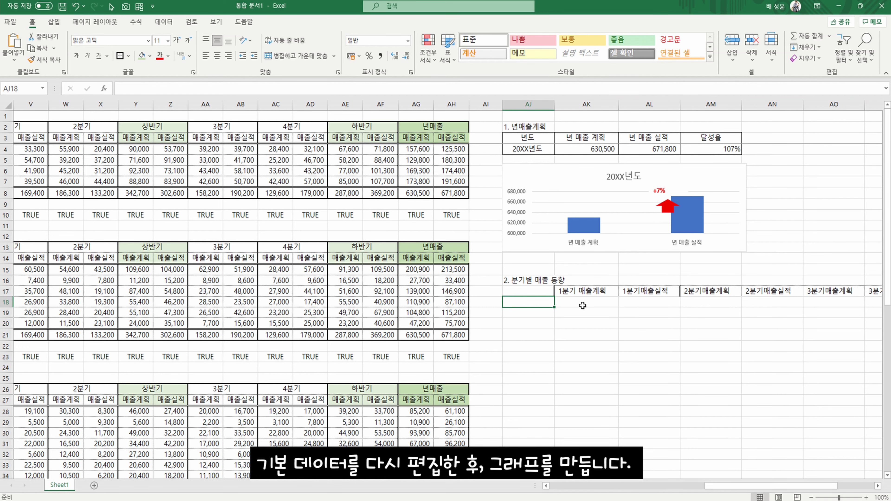
left_click(529, 149)
key("ctrl+c")
left_click(546, 299)
key("ctrl+v")
key("Right")
- Copy the 1분기 and 2분기 totals from U8:X8 and paste them as values into AK18:AN18
left_click(345, 346)
scroll(347, 194, "left", 4)
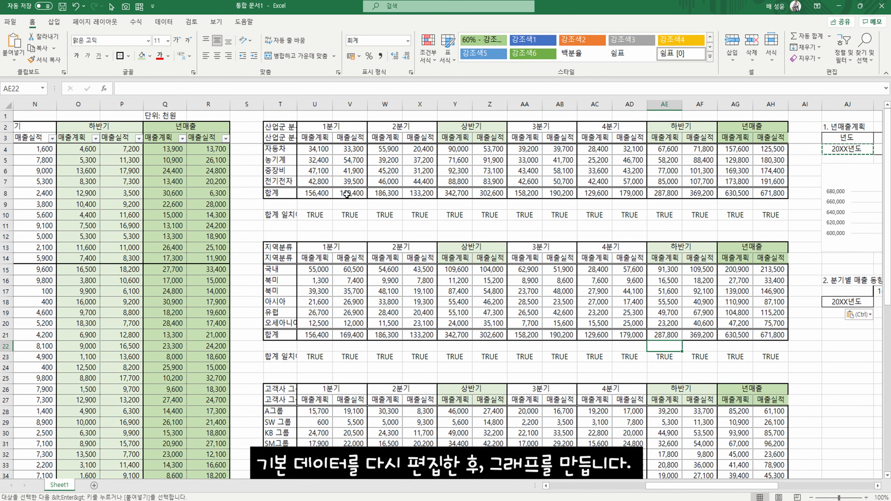
left_click_drag(314, 193, 420, 193)
key("ctrl+c")
right_click(878, 302)
left_click(795, 81)
- Copy the 3분기 and 4분기 totals from AA8:AD8 and paste them as values into AO18:AR18
scroll(789, 428, "right", 4)
left_click_drag(240, 192, 346, 193)
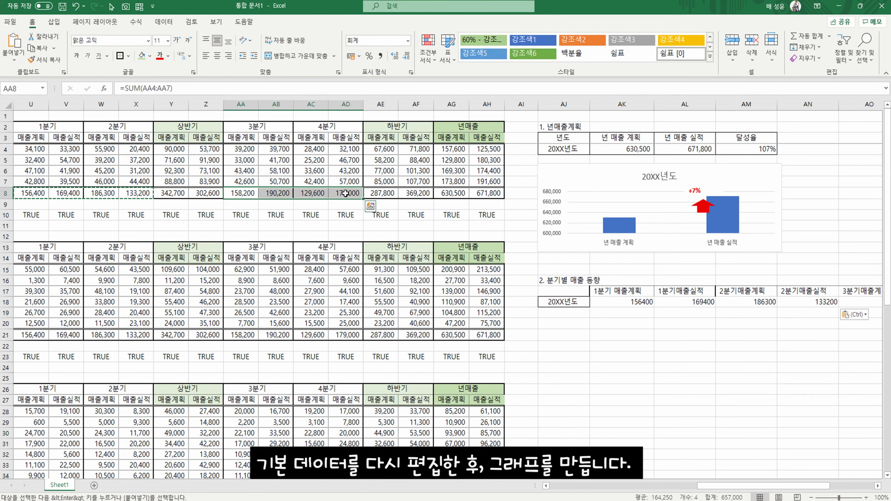
key("ctrl+c")
scroll(345, 193, "right", 3)
right_click(661, 303)
left_click(698, 68)
- Apply thin outline and inside borders to the quarterly table AJ17:AR18
left_click_drag(350, 291, 778, 302)
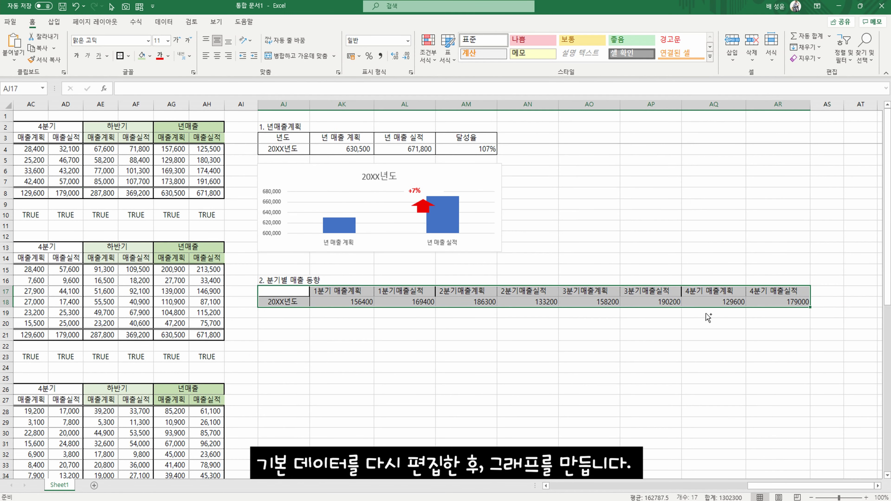
key("ctrl+1")
left_click(582, 311)
- Give columns AK through AR one equal, slightly narrower width
left_click(361, 292)
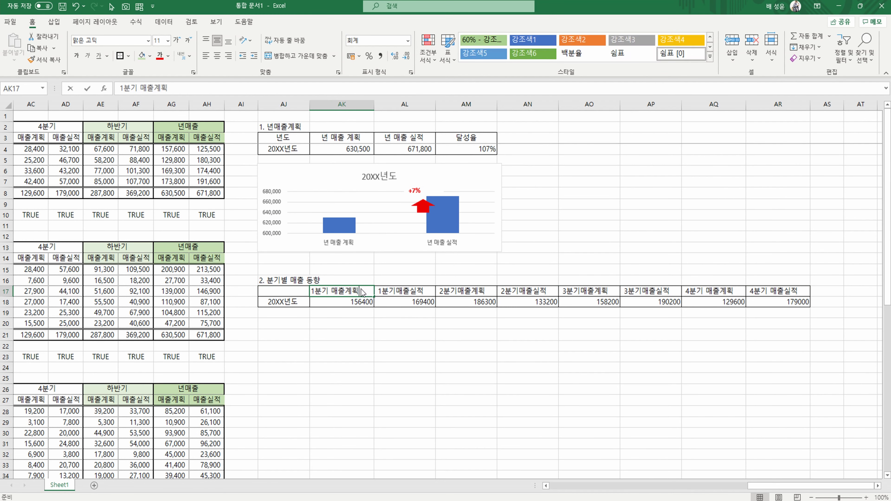
left_click(366, 302)
left_click(405, 323)
left_click(341, 104)
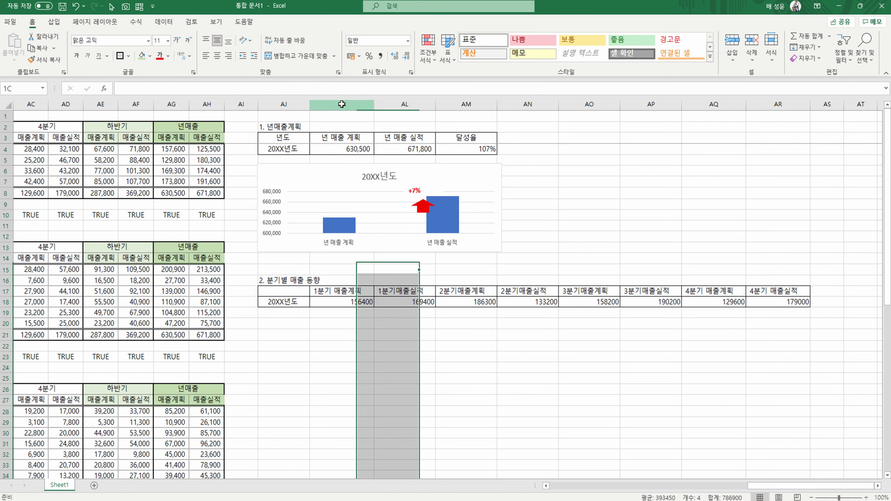
left_click_drag(341, 104, 743, 105)
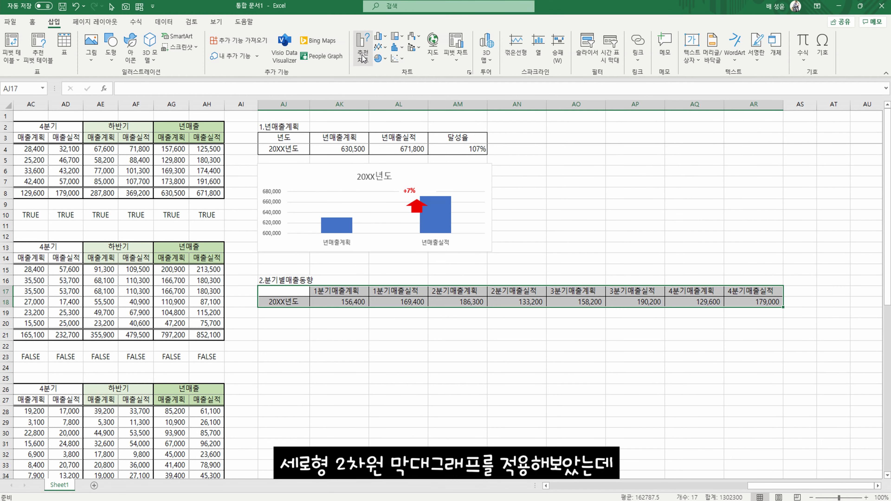
- Insert a 2-D clustered column chart from AJ17:AR18, place it below the quarterly table and stretch it to the table's width
left_click(380, 36)
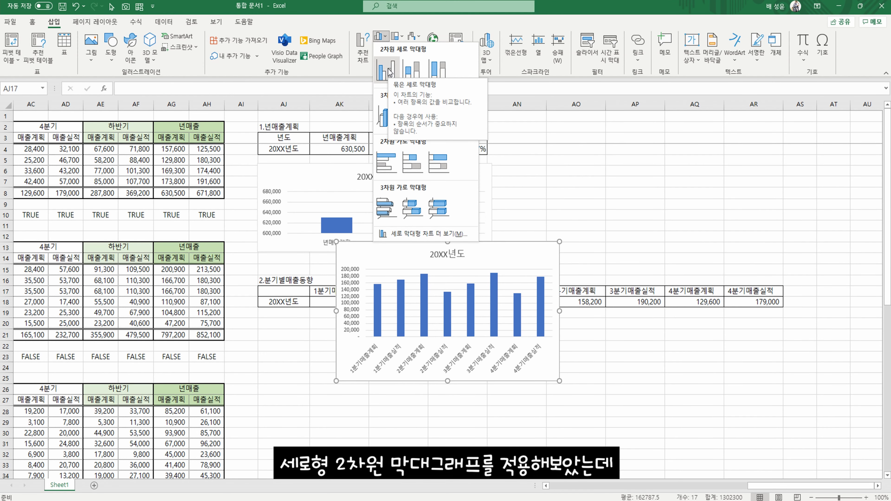
left_click(389, 72)
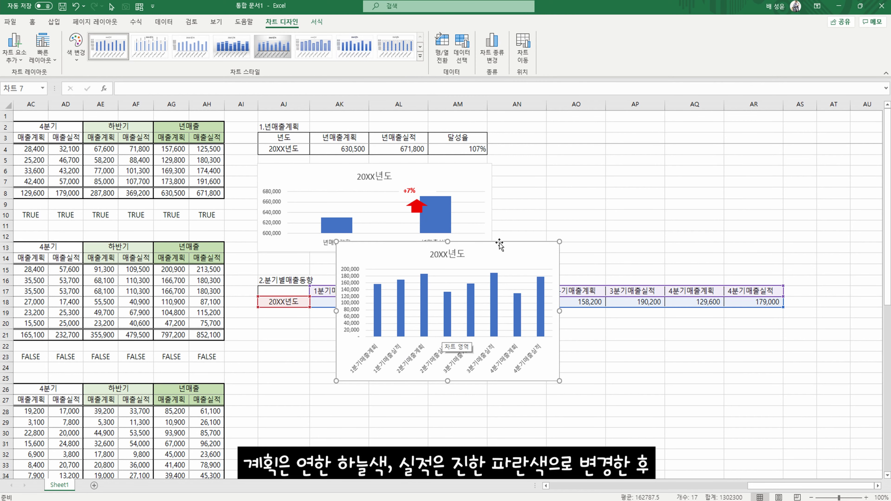
left_click_drag(500, 245, 424, 323)
left_click_drag(486, 389, 779, 390)
left_click(381, 414)
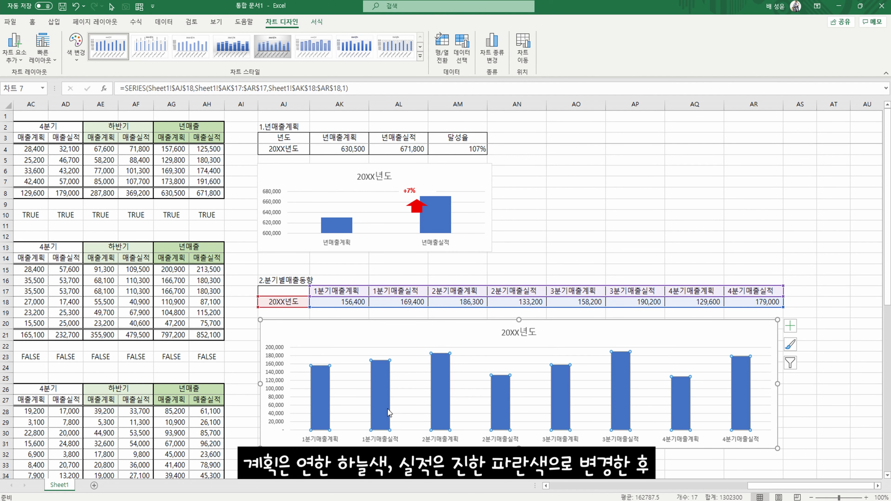
right_click(377, 409)
left_click(624, 237)
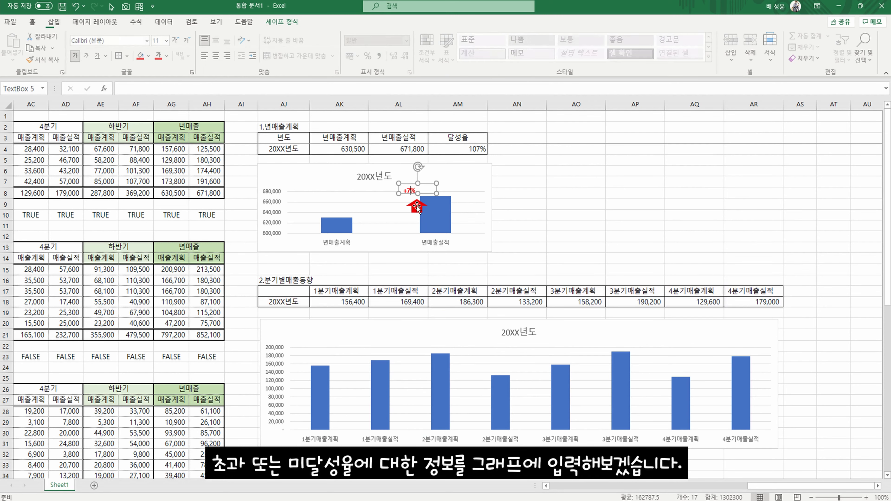
- Move the +7% label in the annual chart back over the 년매출실적 column
left_click_drag(409, 191, 431, 189)
key("Escape")
- Fill only the 1분기매출실적 column of the quarterly chart with standard dark blue
left_click(383, 403)
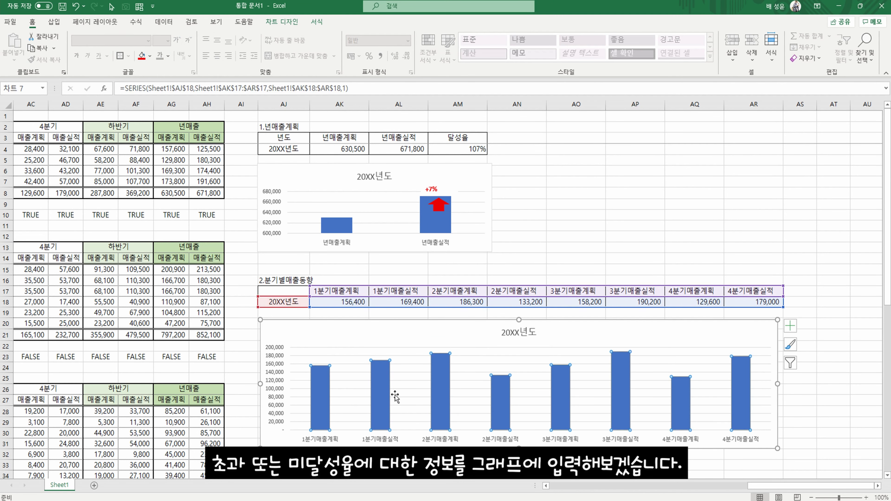
left_click(382, 406)
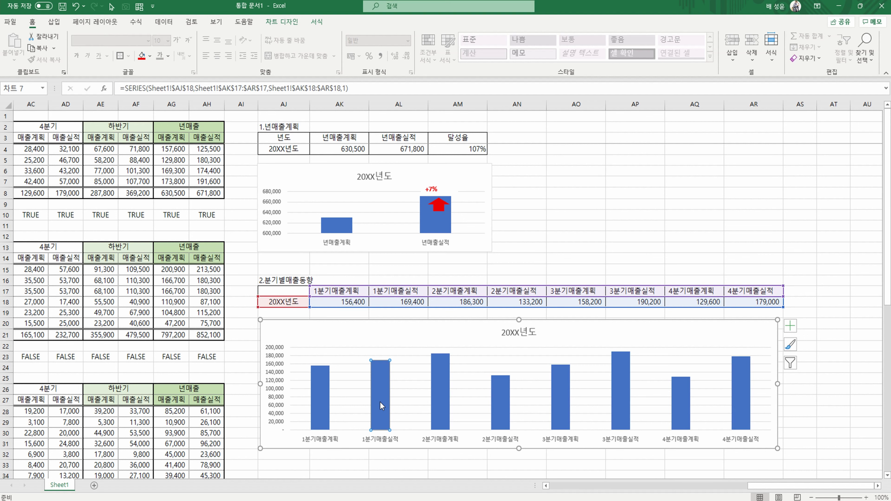
right_click(382, 404)
left_click(398, 434)
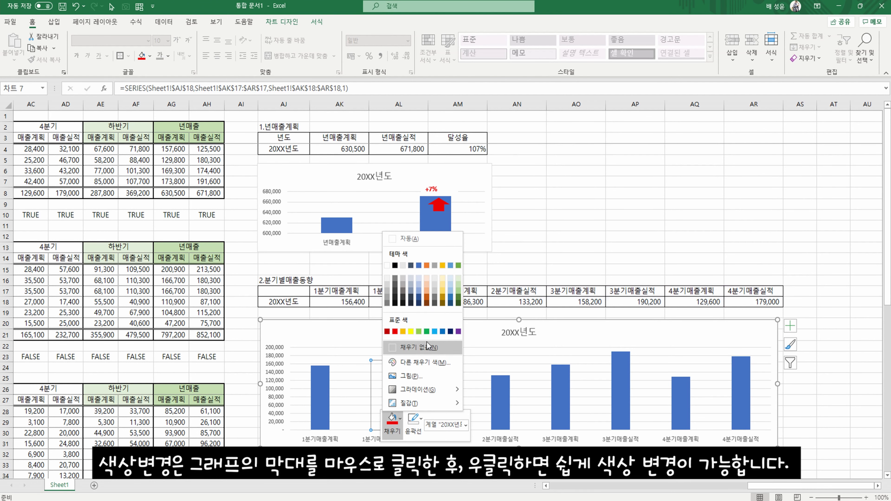
left_click(452, 335)
- Fill the 2분기매출실적 and 3분기매출실적 columns with the same dark blue
left_click(500, 404)
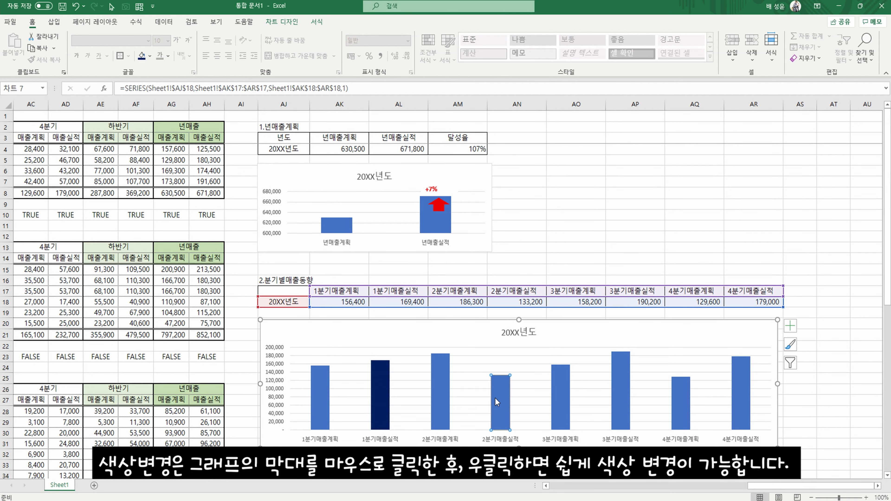
right_click(500, 404)
left_click(507, 417)
left_click(565, 328)
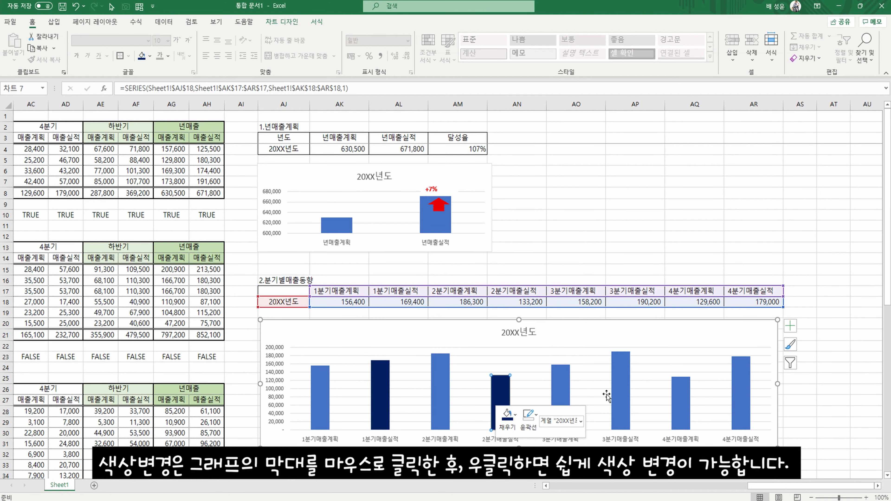
left_click(620, 400)
right_click(620, 400)
left_click(631, 414)
left_click(689, 323)
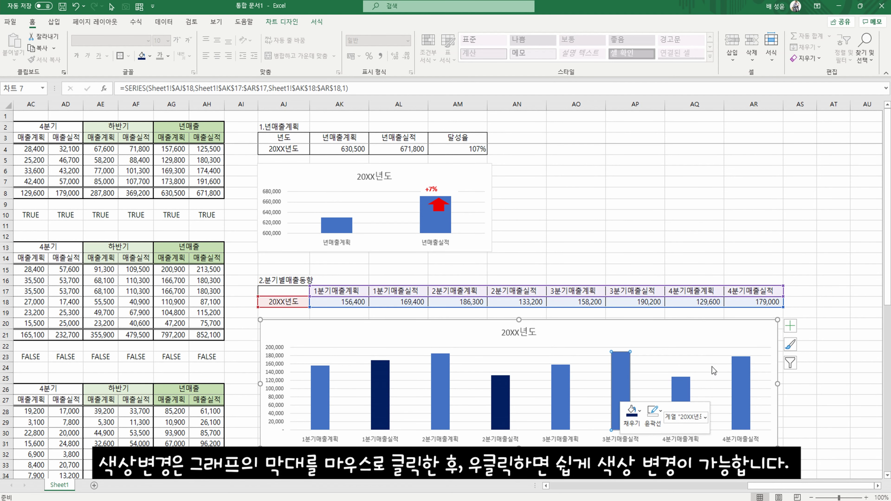
- Fill the 4분기매출실적 column with the same dark blue and deselect the chart
left_click(744, 394)
right_click(744, 394)
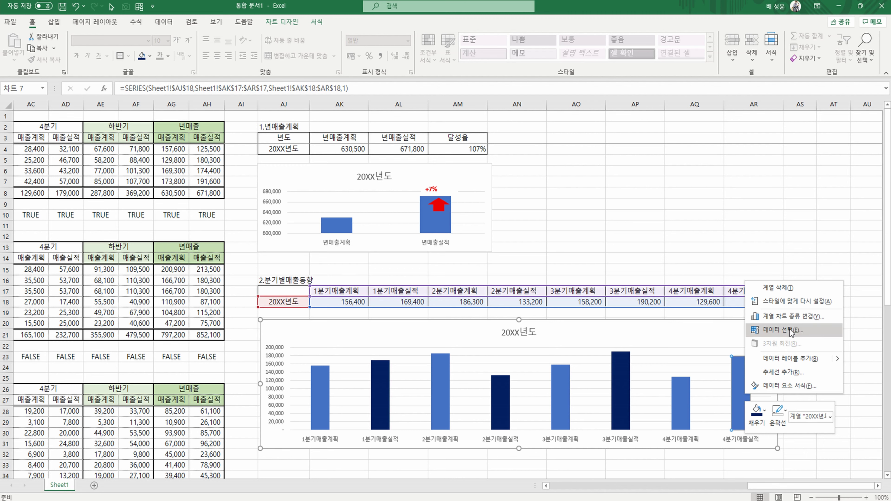
left_click(758, 412)
key("Escape")
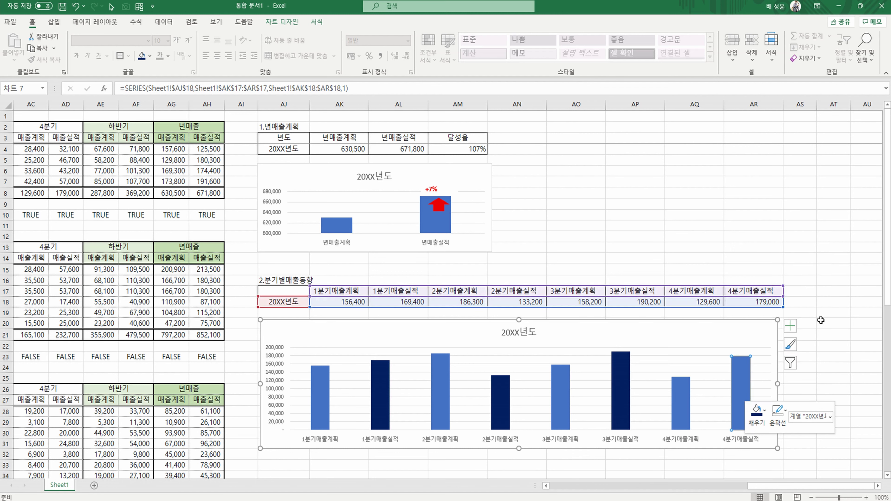
left_click(751, 227)
- Merge the cells below each quarter's plan and result pair in row 19, from AK19:AL19 to AQ19:AR19
left_click(301, 315)
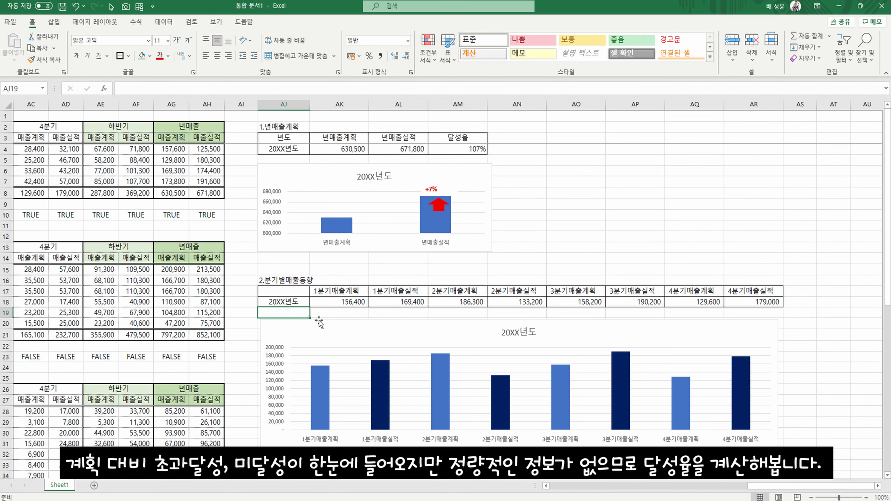
key("Right")
key("shift+Right")
key("shift+Right")
key("shift+Right")
key("shift+Right")
key("shift+Right")
key("shift+Right")
key("shift+Right")
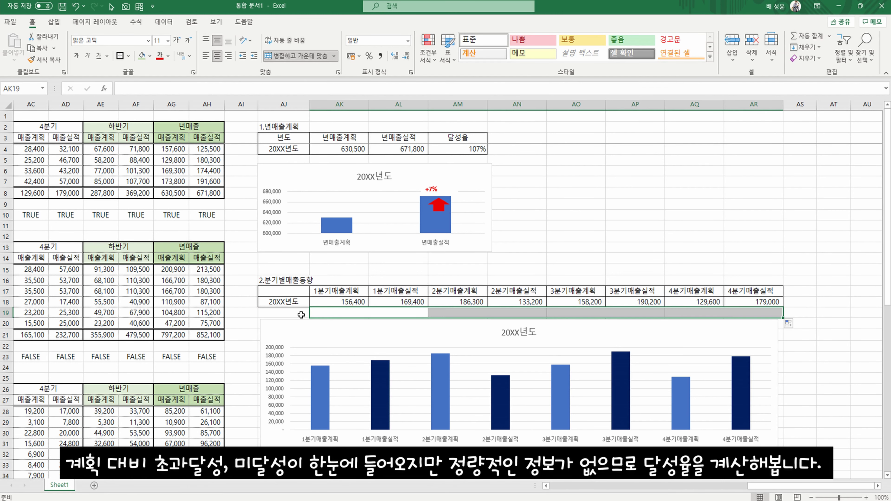
- Enter the row label 달성율 in AJ19
left_click(301, 314)
type("다성율")
key("Tab")
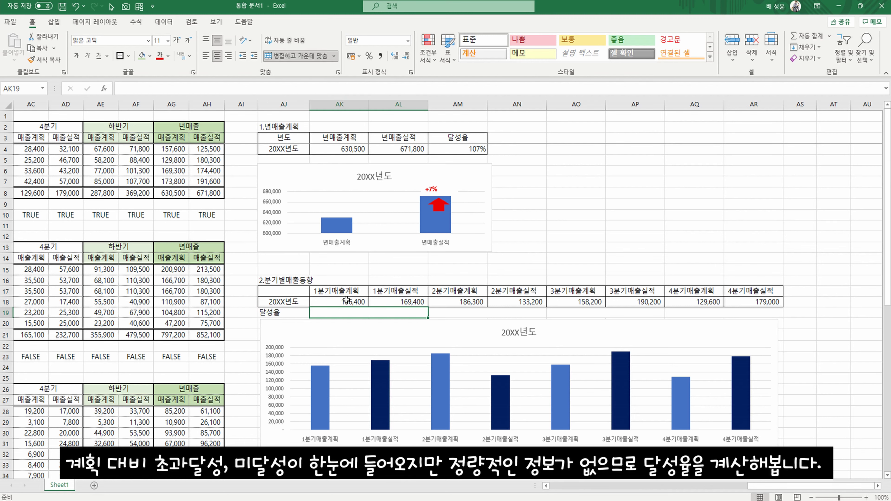
- Enter the 1분기 achievement rate formula =AL18/AK18 in the merged cell AK19
type("=")
left_click(346, 300)
type("/")
left_click(346, 300)
key("ctrl+Return")
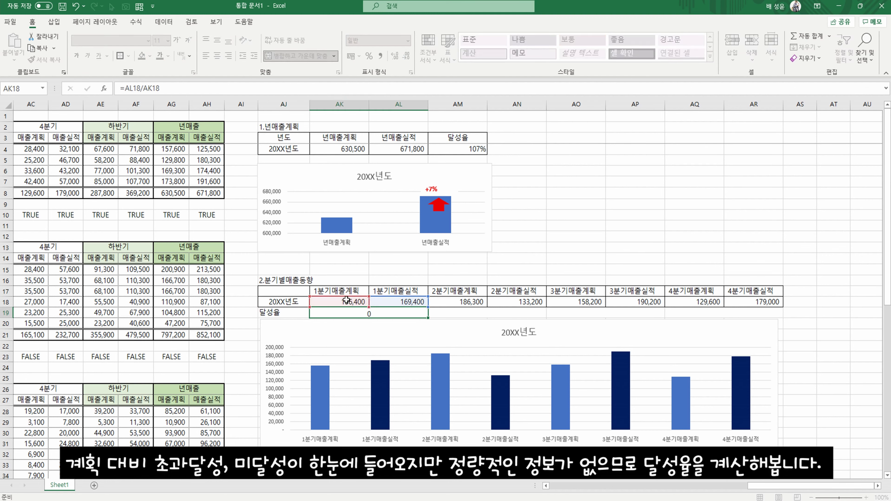
- Copy the achievement rate formula from AK19 into the merged cells for 2분기 to 4분기
key("ctrl+c")
key("Right")
key("shift+Right")
key("shift+Right")
key("ctrl+v")
- Format the four achievement rates in AK19:AR19 as percentages
key("Left")
key("shift+Right")
key("shift+Right")
key("shift+Right")
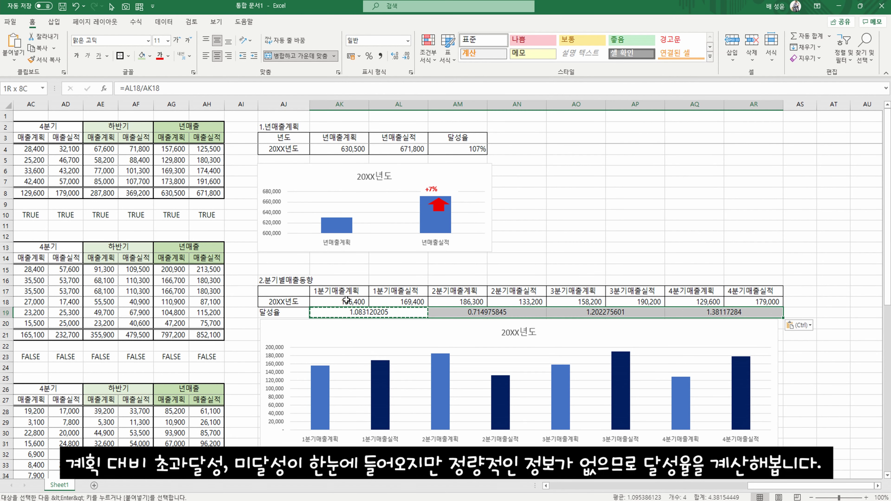
left_click(369, 57)
left_click(480, 312)
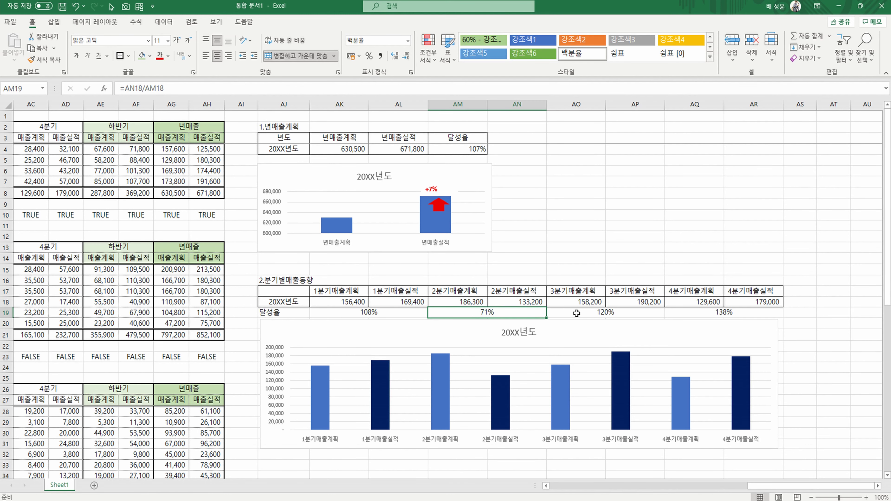
left_click(370, 312)
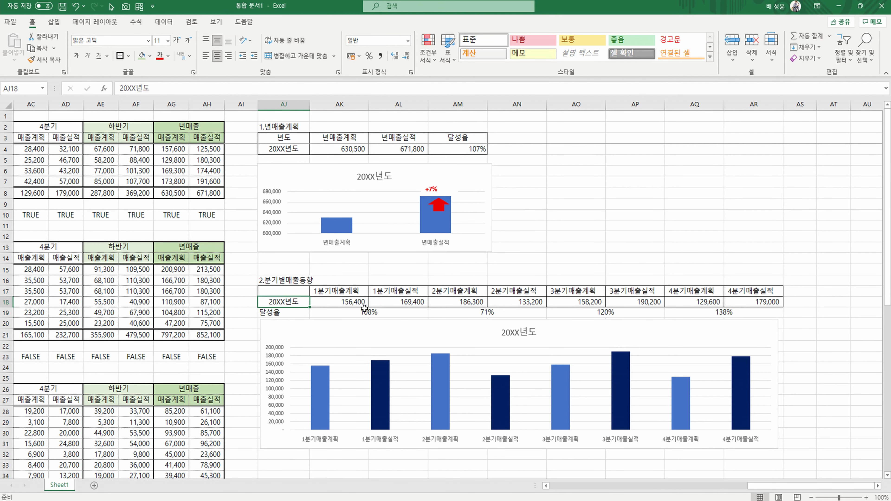
- Copy the annual chart's red arrow and label onto the 1분기매출실적 column, changing the label to +8% with centred text
left_click(437, 205)
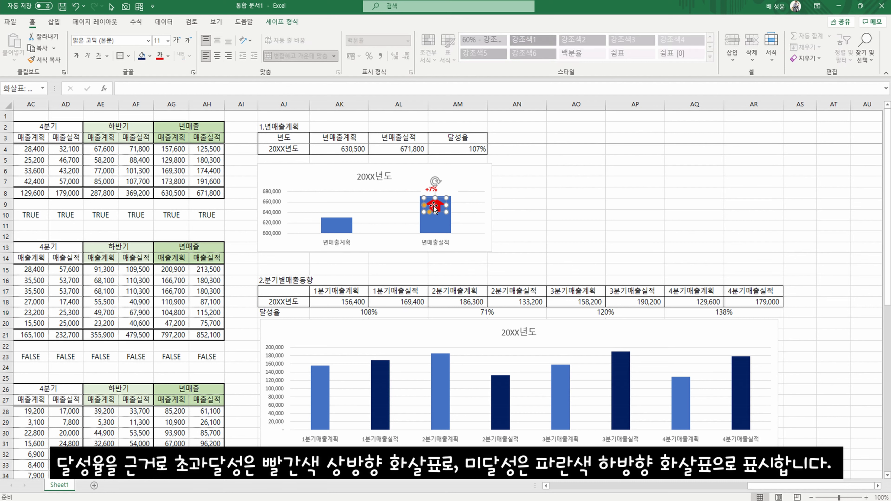
left_click(443, 189, "shift")
key("ctrl+c")
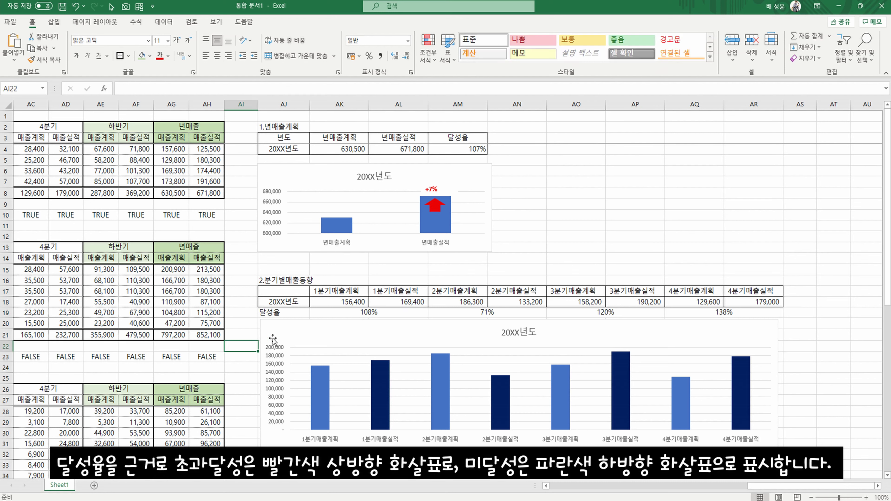
key("ctrl+v")
left_click_drag(239, 366, 376, 372)
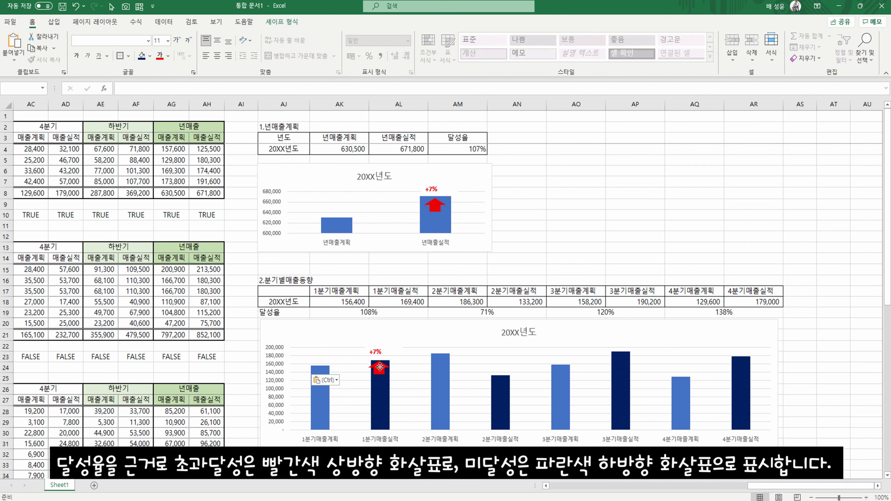
left_click(382, 354)
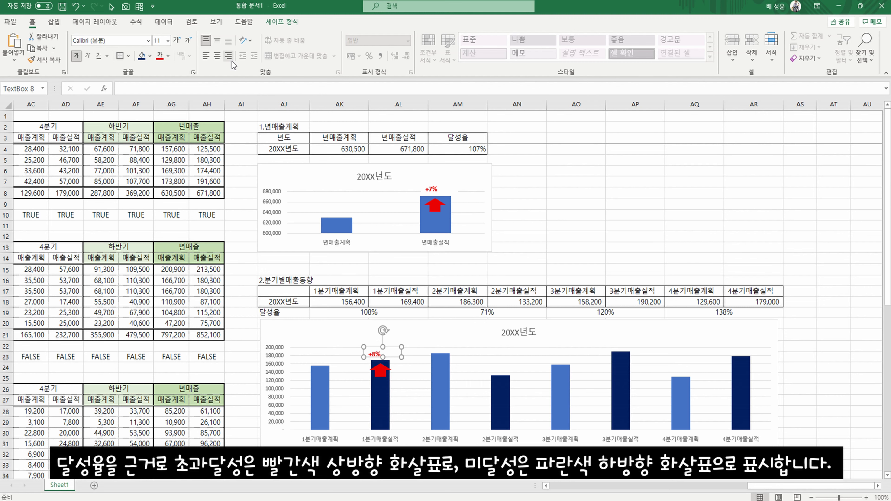
- Copy the 1분기매출실적 red arrow and label onto the 3분기매출실적 column and change the copied label to +20%
left_click(382, 372)
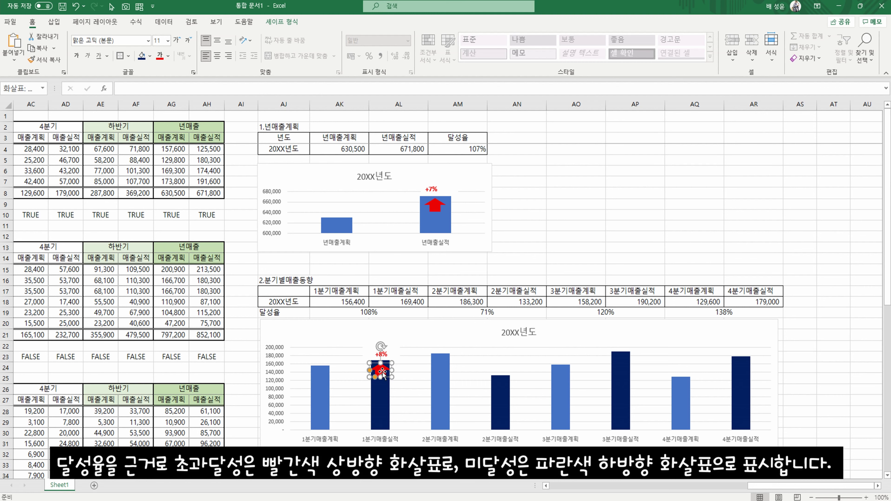
left_click(390, 352, "shift")
left_click_drag(391, 353, 571, 355)
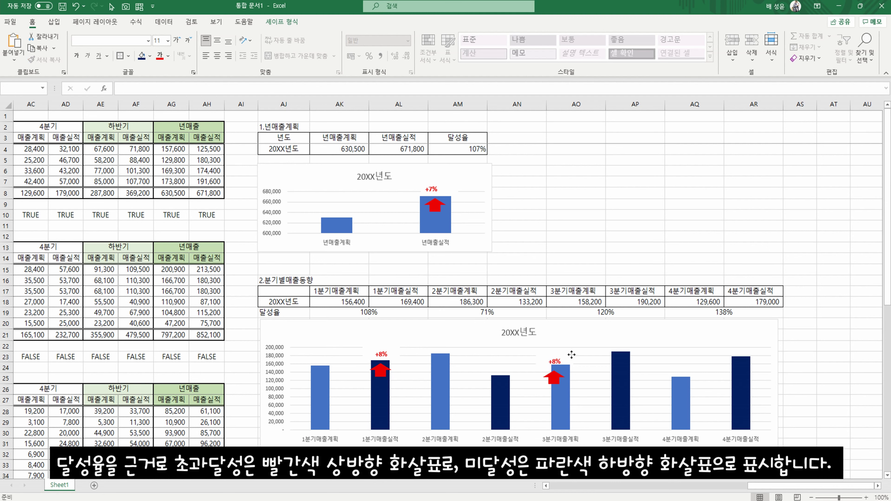
left_click(626, 341)
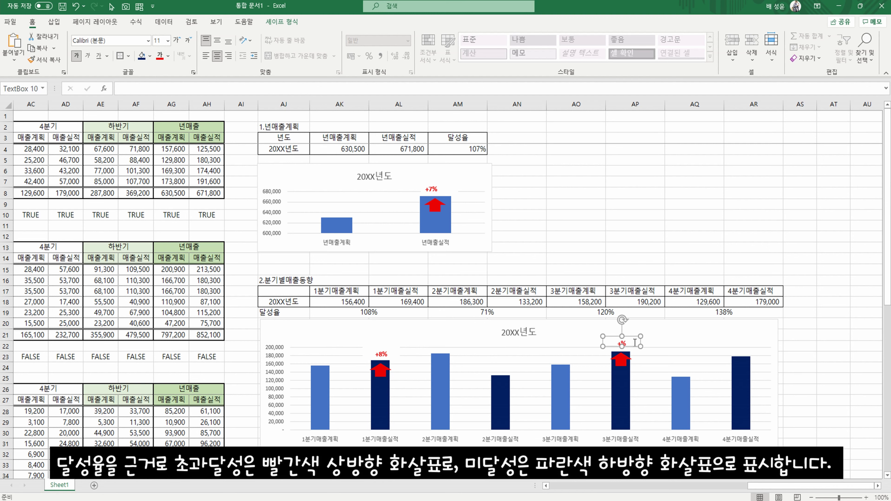
left_click(820, 335)
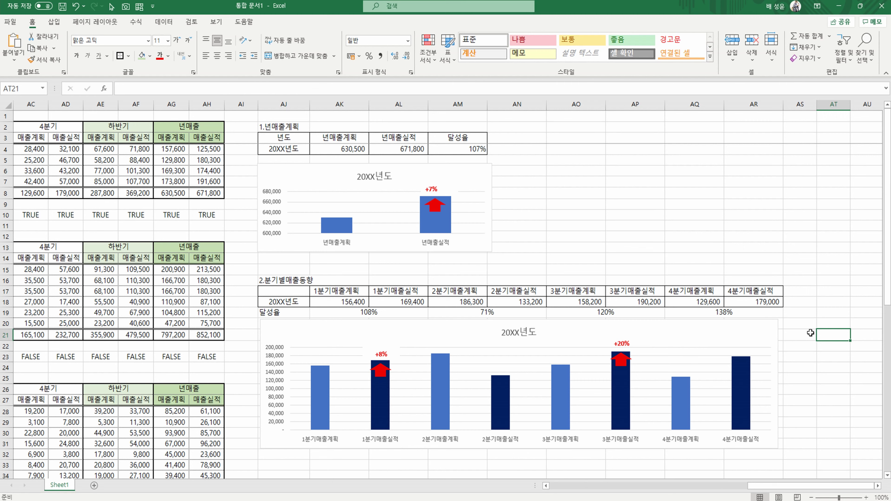
- Duplicate the red arrow and label onto the 4분기매출실적 column and change the copied label to +38%
left_click(647, 355)
key("ctrl+d")
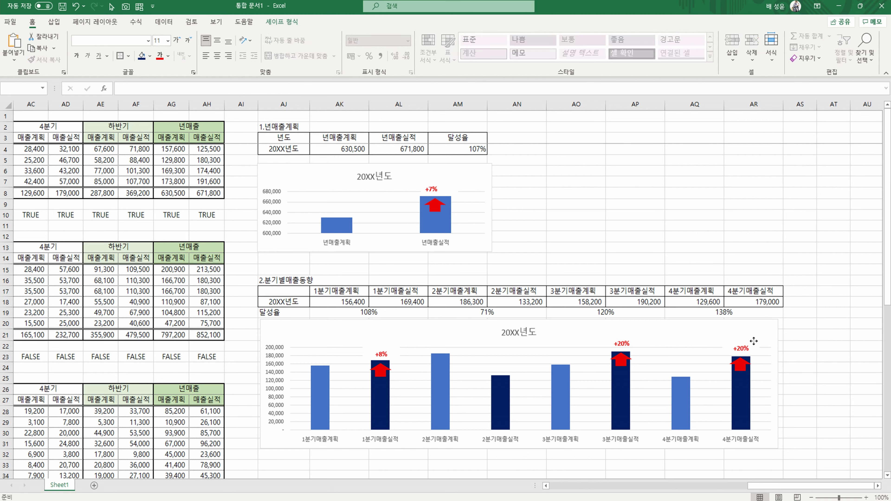
left_click_drag(753, 341, 754, 340)
left_click(746, 347)
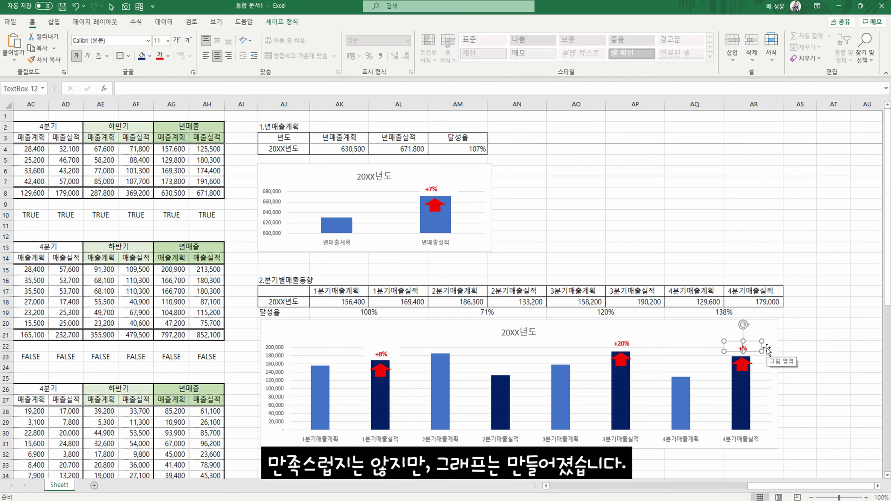
left_click(737, 248)
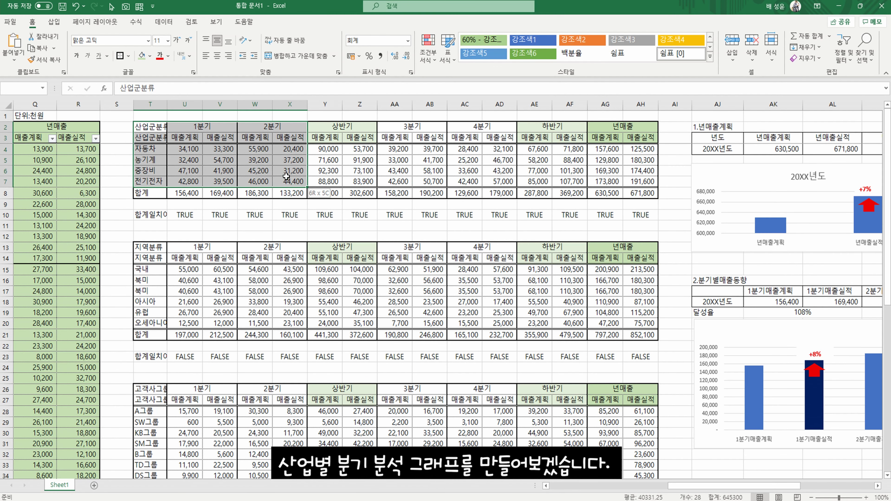
- Insert a clustered column chart from the industry table's 1분기 to 4분기 data, T2:X7 and AA2:AD7, excluding the half-year columns
left_click_drag(394, 126, 500, 182)
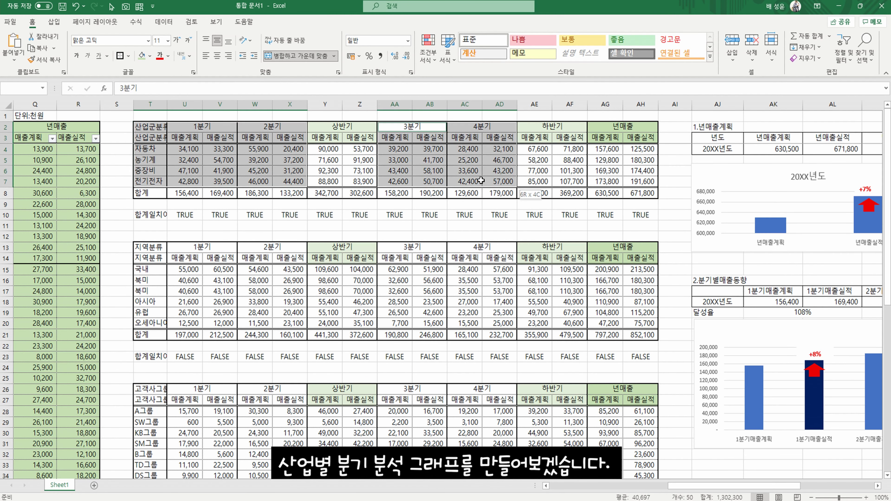
left_click(53, 21)
left_click(378, 37)
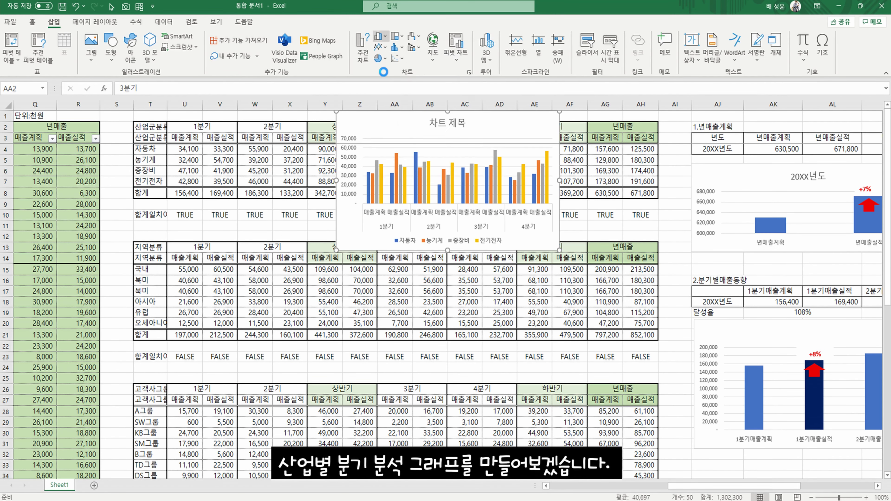
left_click(383, 60)
- Move the industry chart below the quarterly sales chart and widen it to match that chart's width
left_click_drag(447, 182, 583, 367)
scroll(761, 400, "down", 3)
scroll(761, 400, "down", 2)
scroll(761, 399, "right", 4)
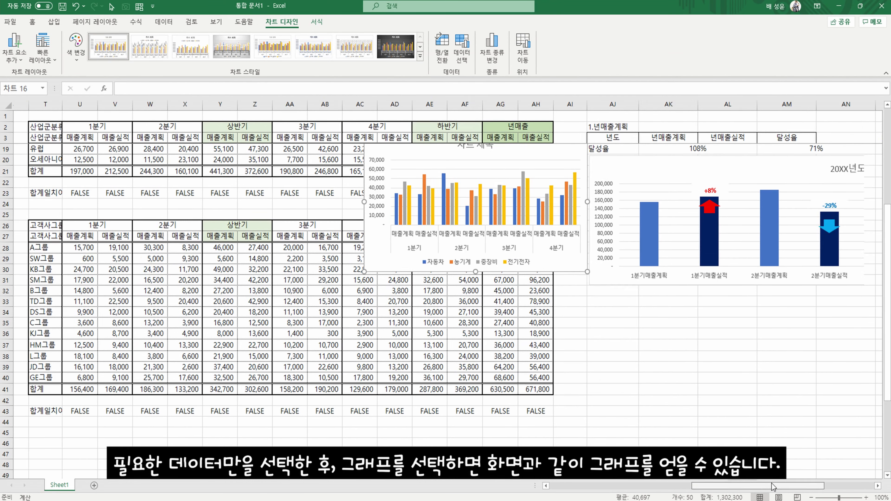
left_click_drag(468, 156, 695, 312)
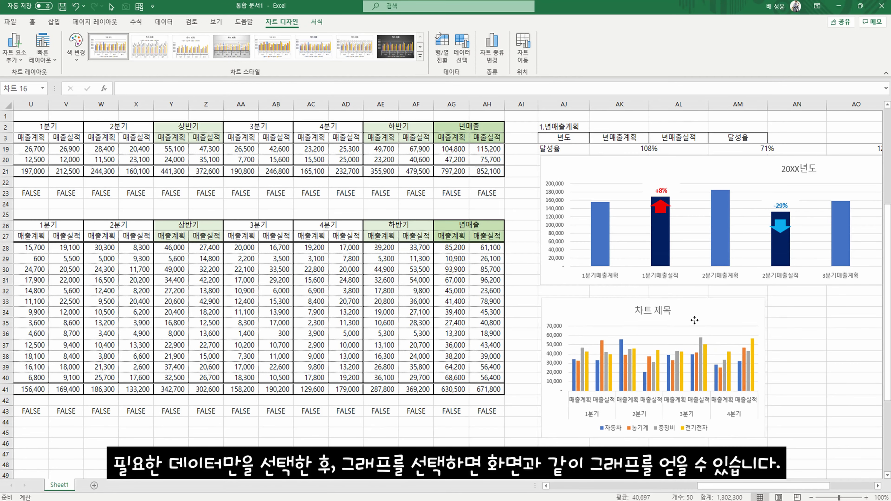
mouse_move(838, 368)
left_mouse_down()
mouse_move(866, 369)
mouse_move(656, 368)
mouse_move(850, 367)
left_mouse_up()
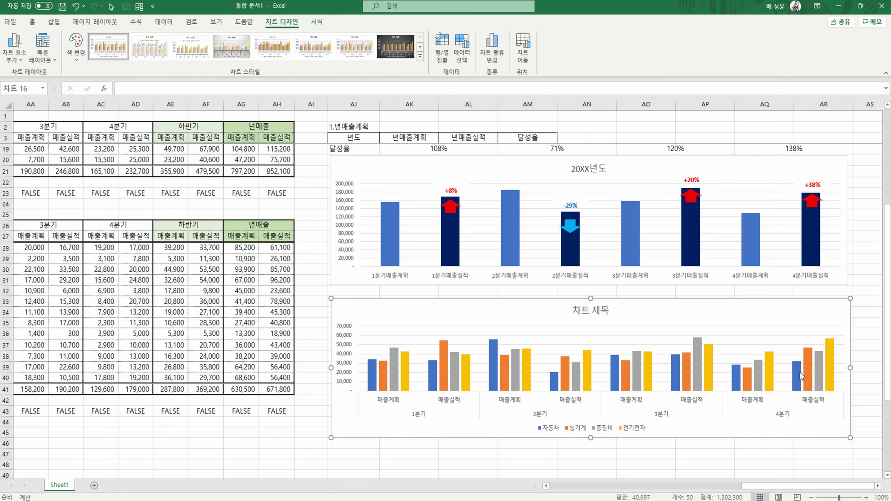
- Change the new chart's title to 산업별 분기 분석
triple_click(576, 309)
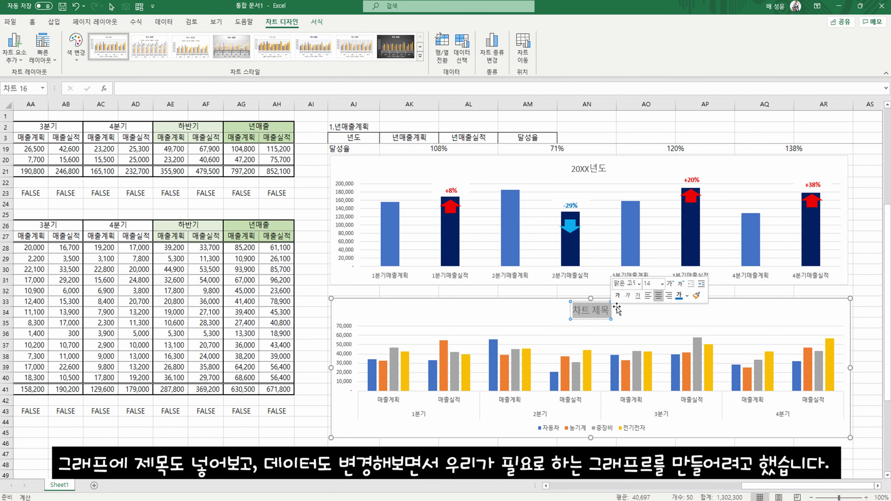
type("ㅅ")
type("업별 분기 분")
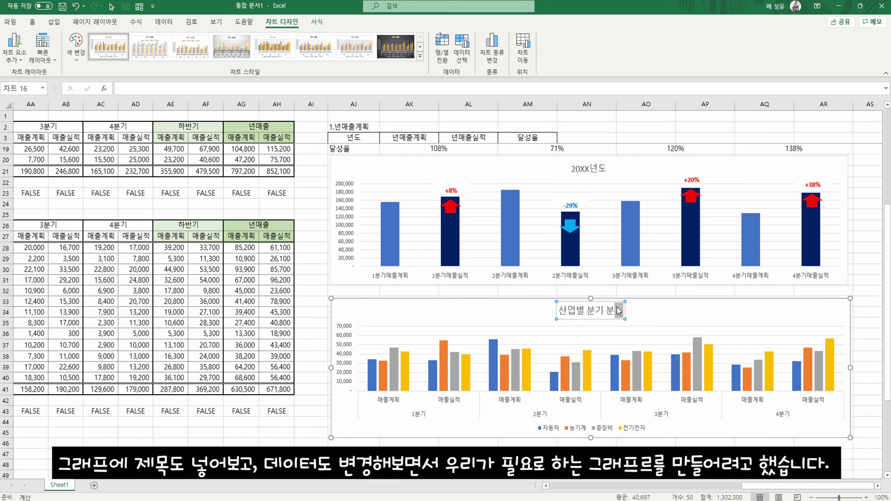
type("석")
left_click(674, 304)
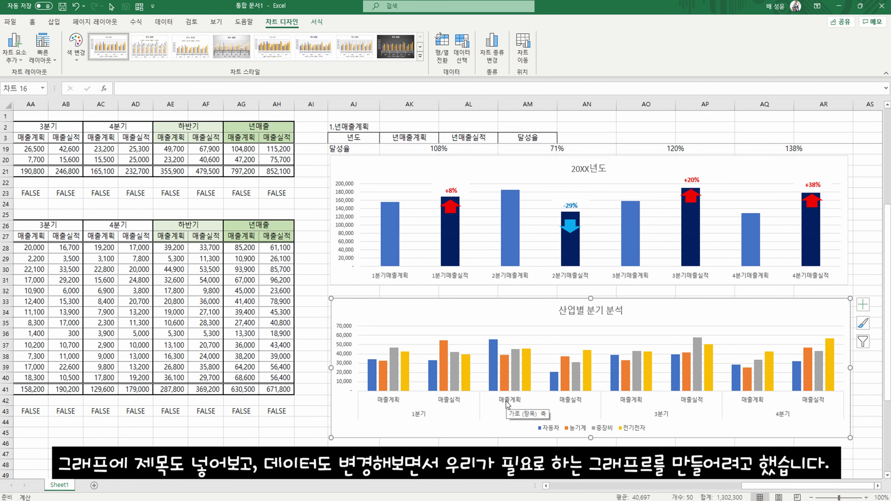
- Switch the rows and columns of the 산업별 분기 분석 chart's source data so the industries form the horizontal axis
right_click(533, 307)
left_click(568, 165)
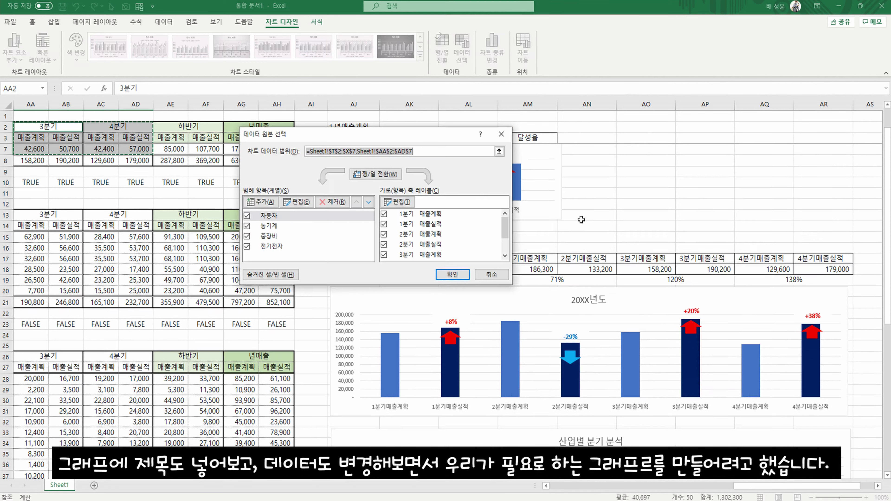
left_click(375, 174)
left_click(452, 274)
left_click(868, 347)
scroll(868, 347, "down", 4)
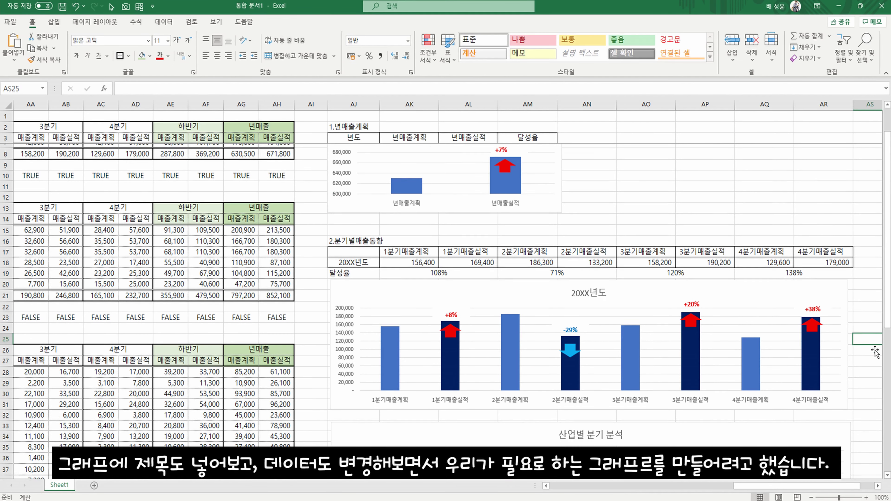
left_click(431, 453)
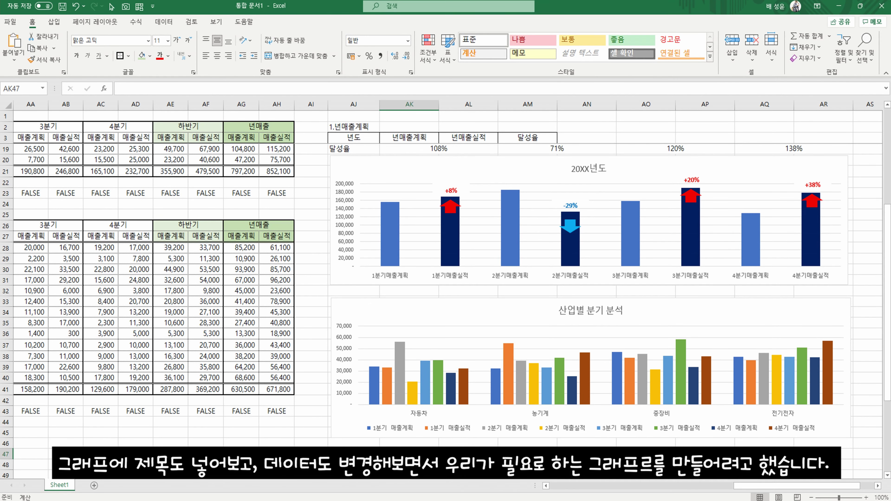
- Fill the industry chart's 1분기 매출실적 series dark blue and its 2분기 매출계획 series blue
left_click(387, 395)
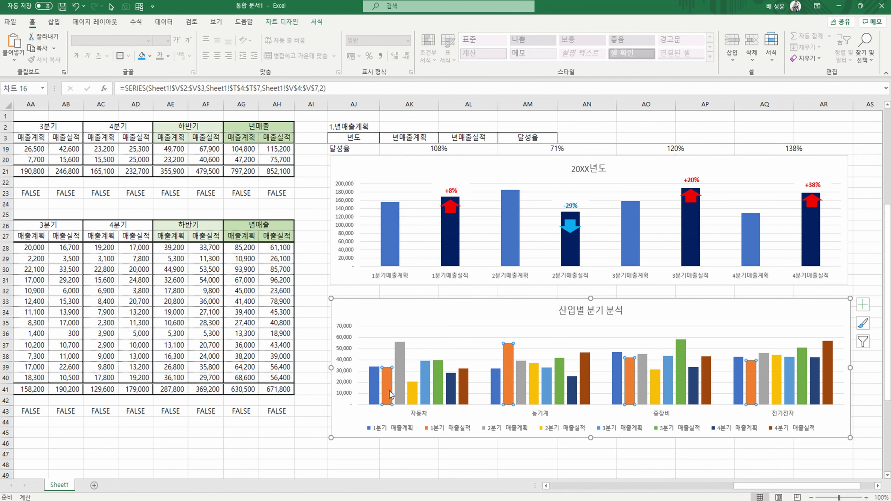
right_click(390, 394)
left_click(420, 410)
left_click(470, 320)
right_click(400, 379)
left_click(420, 351)
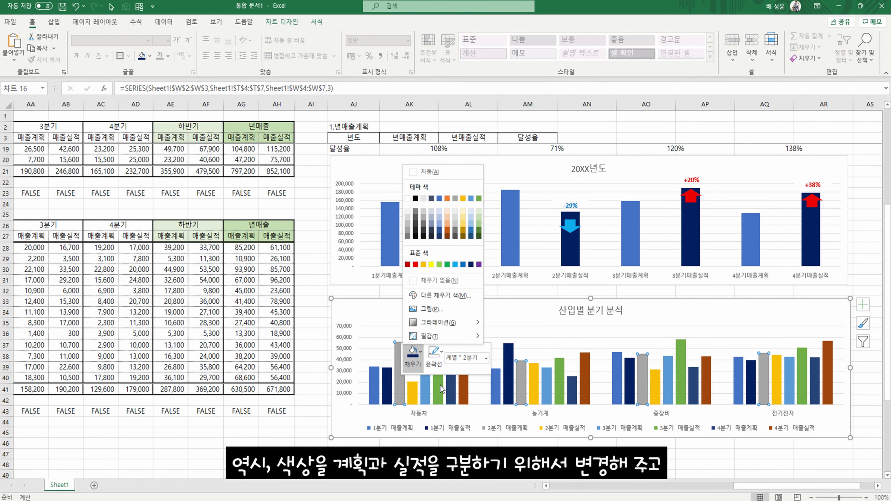
left_click(438, 199)
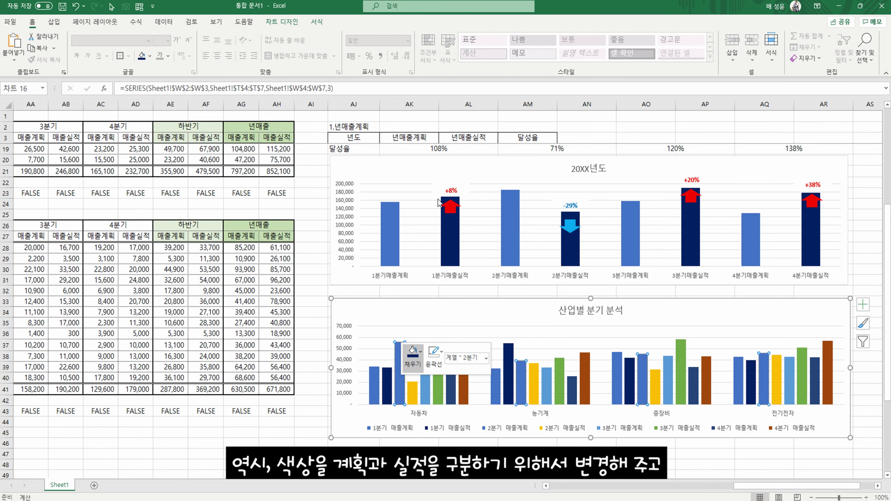
- Fill the industry chart's 3분기 매출계획 and 4분기 매출계획 series blue
right_click(424, 398)
left_click(441, 413)
left_click(490, 325)
right_click(455, 387)
right_click(430, 388)
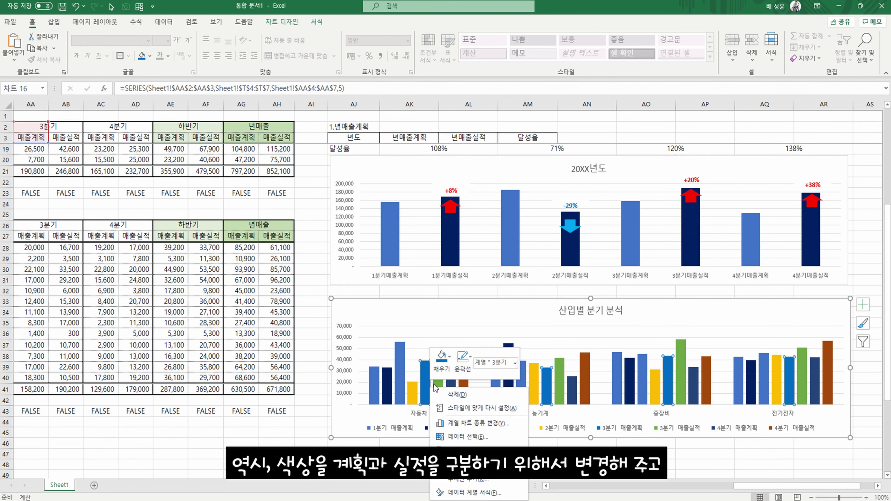
left_click(441, 356)
left_click(490, 267)
right_click(451, 391)
left_click(455, 413)
left_click(503, 323)
- Fill the industry chart's 2분기, 3분기 and 4분기 매출실적 series dark blue
right_click(419, 392)
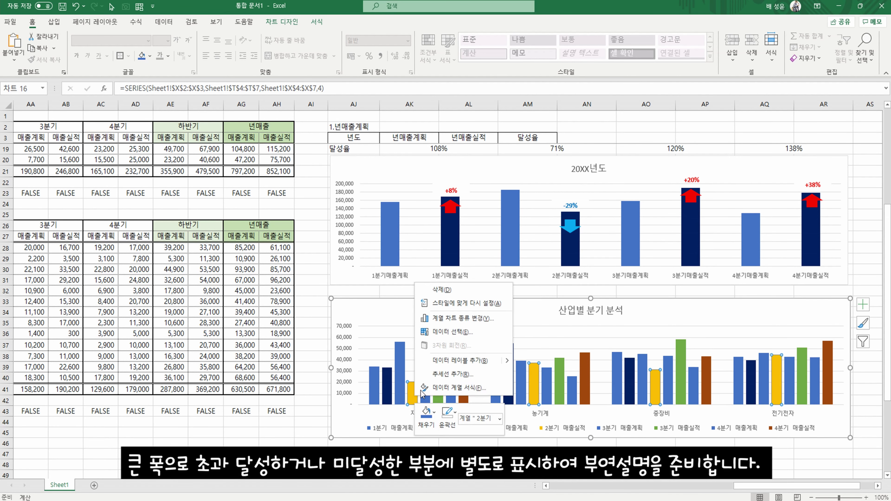
left_click(426, 411)
left_click(483, 324)
right_click(439, 388)
left_click(450, 408)
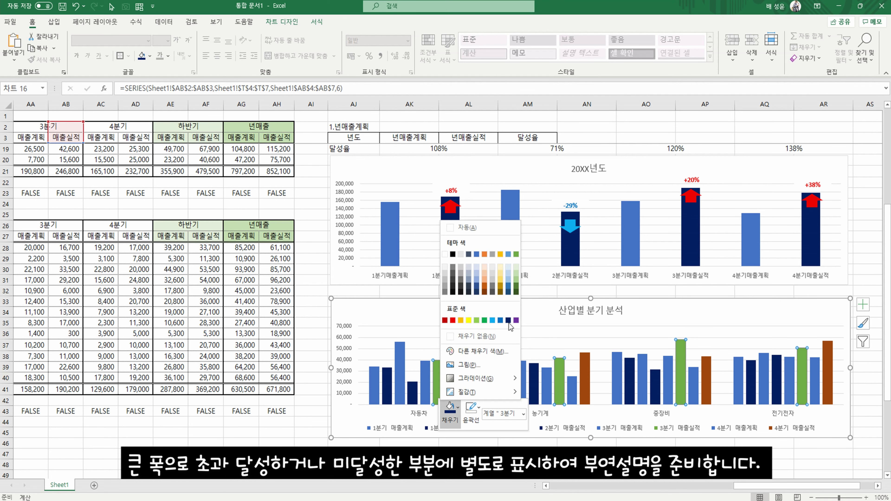
left_click(508, 320)
right_click(464, 389)
left_click(475, 409)
left_click(533, 320)
left_click(468, 454)
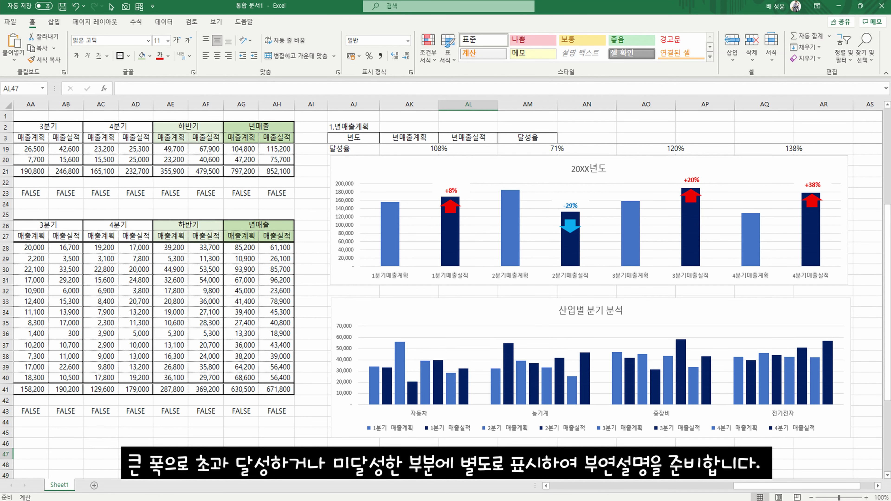
- Copy narrowed red arrows onto the 농기계 1·4분기, 중장비 3분기 and 전기전자 3·4분기 실적 columns, and a blue arrow onto 자동차 2분기 실적
left_click(459, 213)
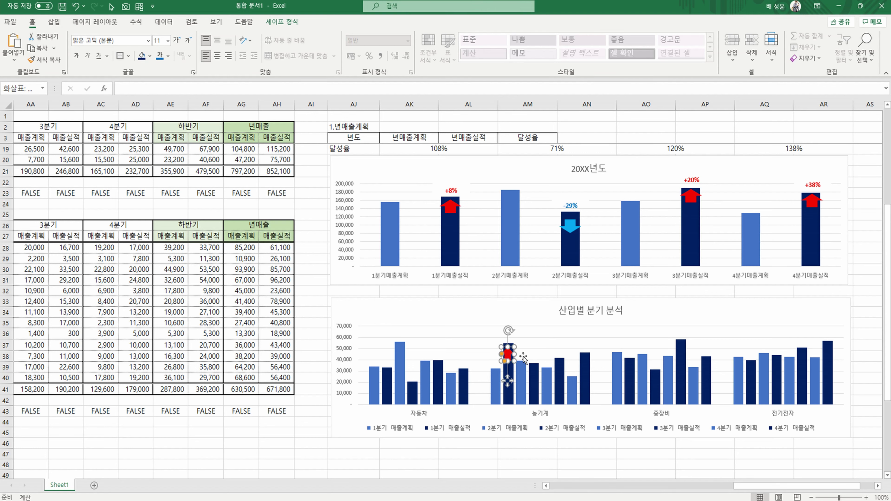
left_click(526, 454)
left_click(508, 354)
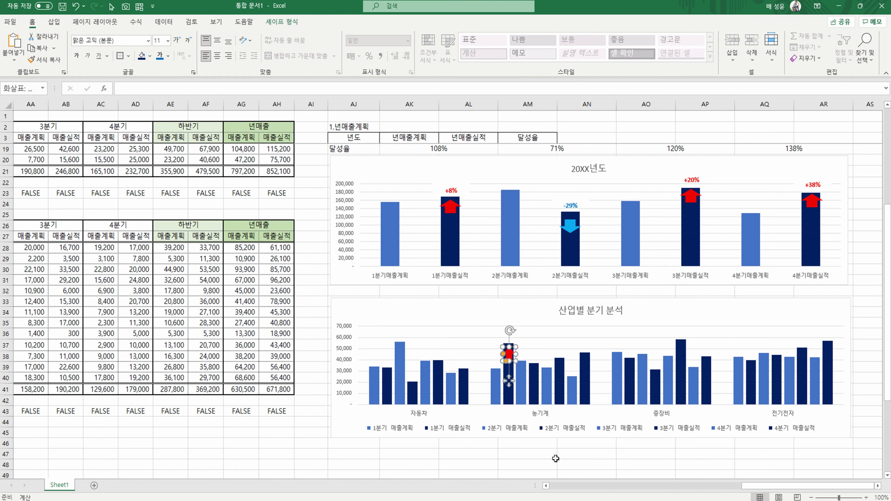
left_click(576, 454)
left_click_drag(508, 355, 856, 355)
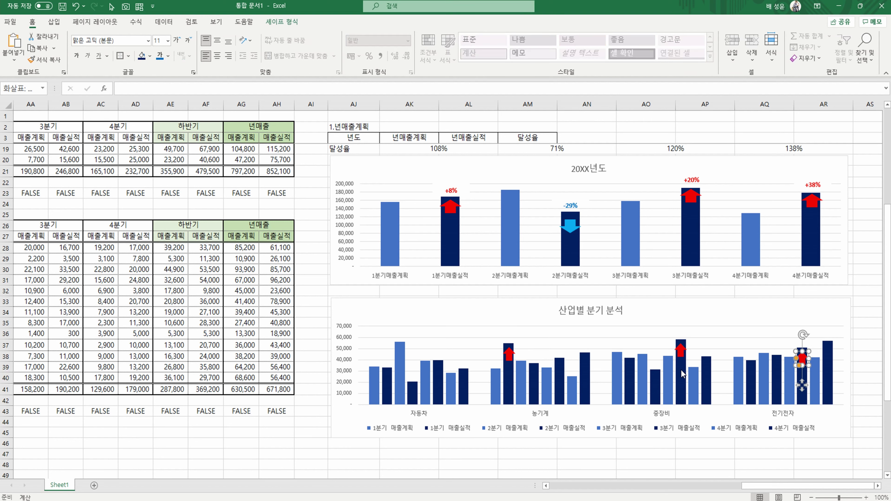
left_click(645, 454)
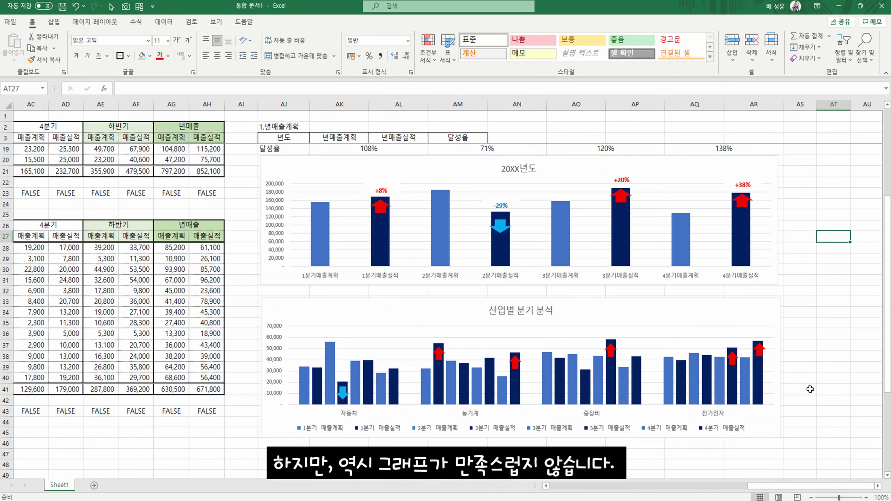
- Place a regional chart titled 지역별 분기매출 분석 below the industry chart, and raise the 자동차 blue arrow above its column
left_click(582, 306)
left_click_drag(583, 305, 577, 442)
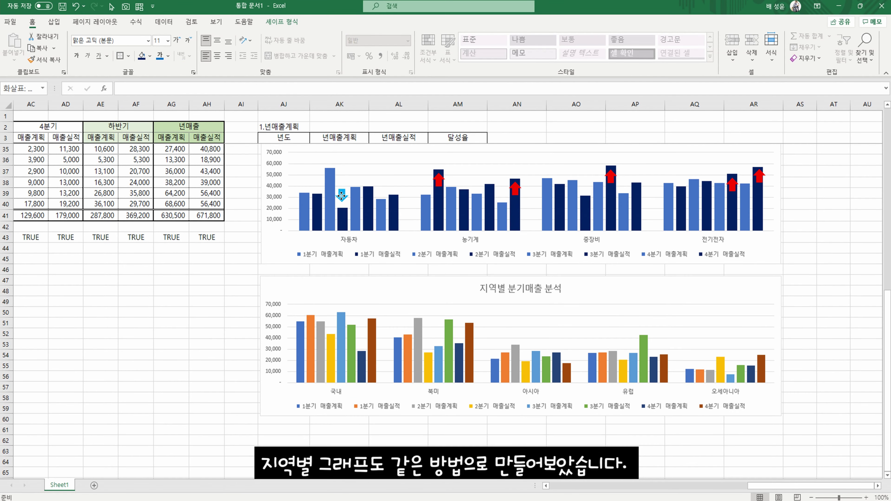
left_click(209, 370)
- Recolor the 지역별 분기매출 분석 chart with a monochromatic blue palette running from dark to light
left_click(300, 351)
right_click(300, 351)
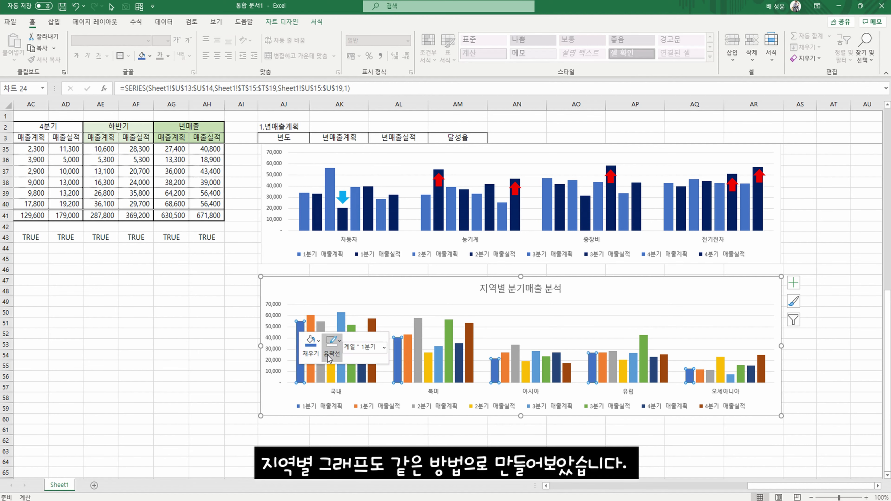
right_click(321, 351)
left_click(342, 369)
double_click(392, 292)
left_click(76, 51)
left_click(88, 228)
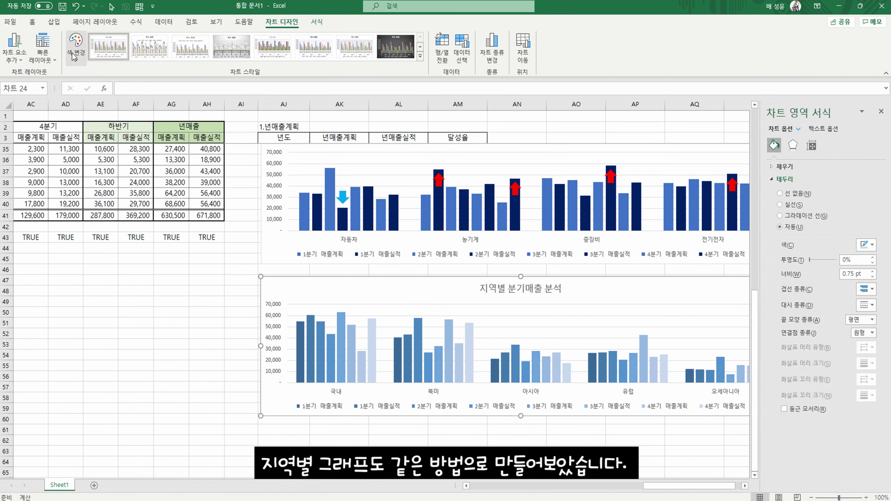
left_click(74, 52)
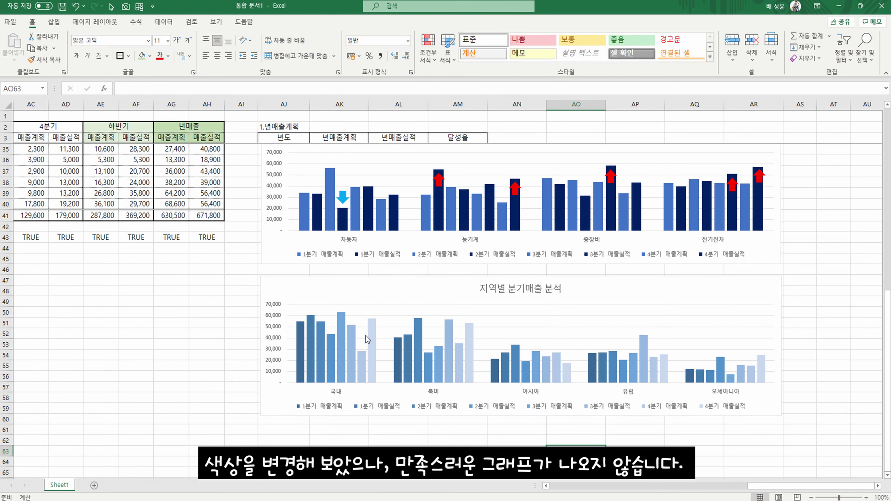
- Fill the regional chart's 매출계획 series blue and its 매출실적 series dark blue
left_click(365, 336)
right_click(340, 351)
left_click(354, 346)
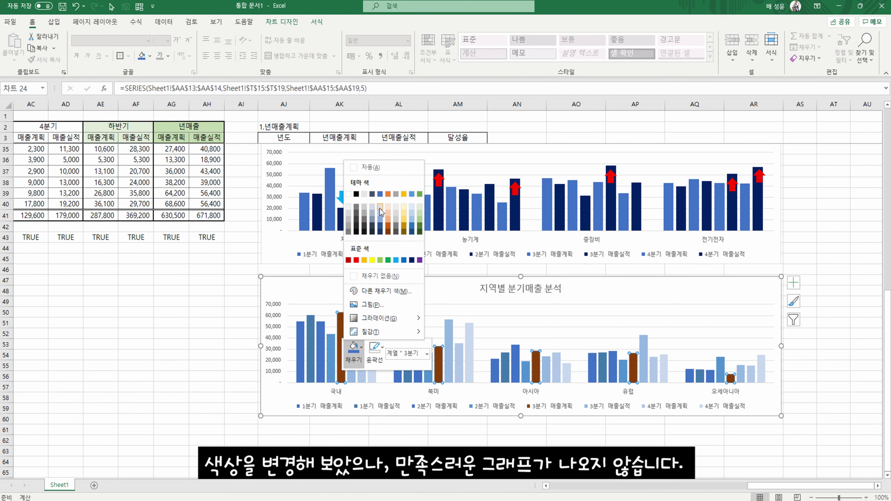
left_click(380, 194)
right_click(361, 371)
right_click(311, 355)
right_click(331, 365)
right_click(351, 370)
left_click(421, 259)
right_click(372, 368)
left_click(451, 440)
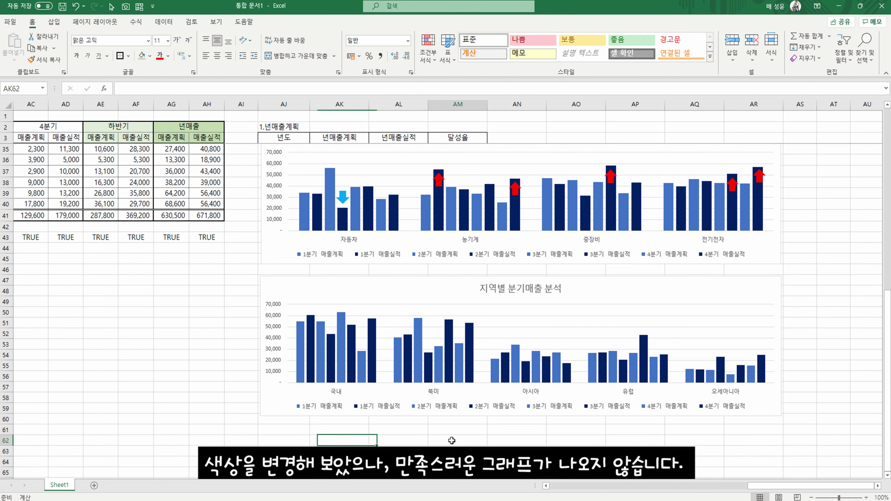
- Copy the blue down arrow onto the 2분기 매출실적 columns of 국내, 북미 and 아시아 in the 지역별 분기매출 분석 chart
left_click(439, 443)
left_click(342, 197)
key("ctrl+d")
left_click_drag(350, 205, 526, 318)
scroll(428, 341, "down", 1)
key("ctrl+d")
left_click(428, 307)
key("ctrl+d")
left_click_drag(437, 317, 361, 308)
left_click(525, 316)
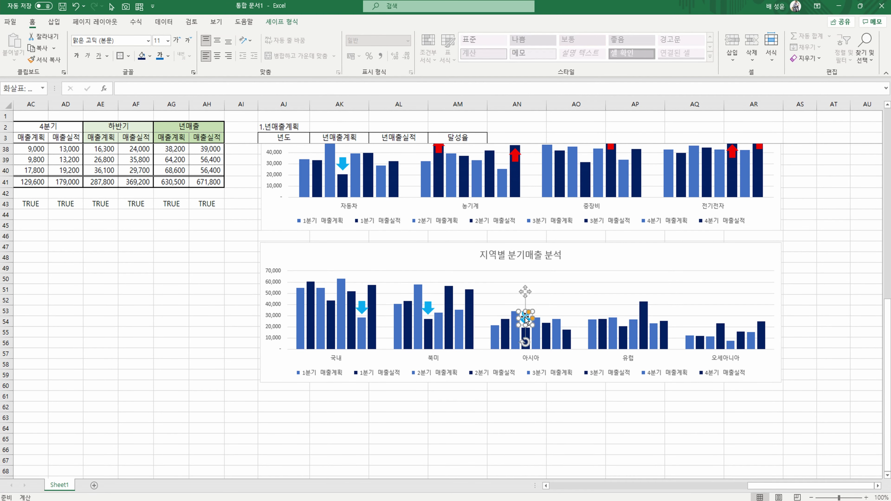
left_click(634, 418)
left_click(676, 421)
left_click(360, 416)
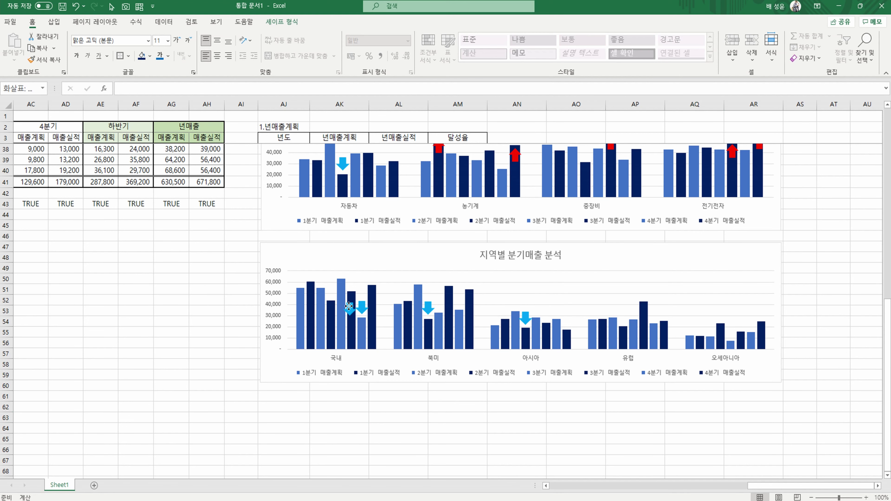
left_click(401, 416)
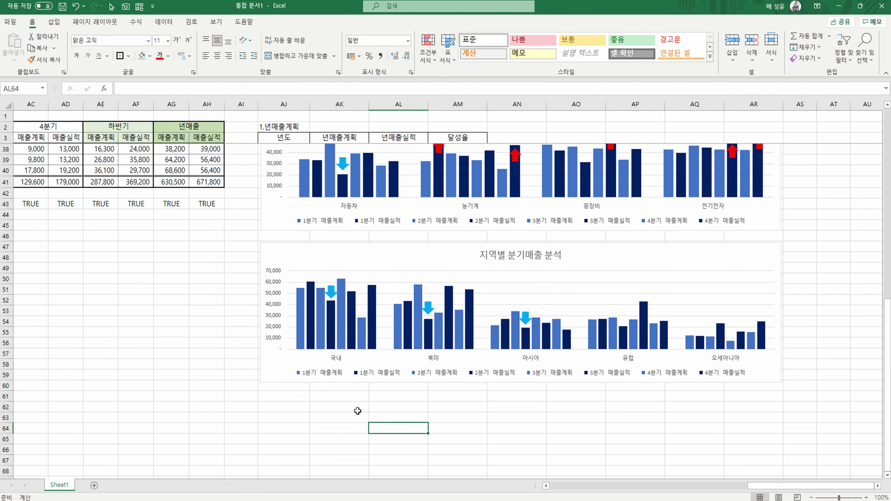
- Copy the red up arrow onto the 국내 4분기, 북미 3·4분기, 유럽 3분기 and 오세아니아 2·4분기 실적 columns
left_click(445, 155)
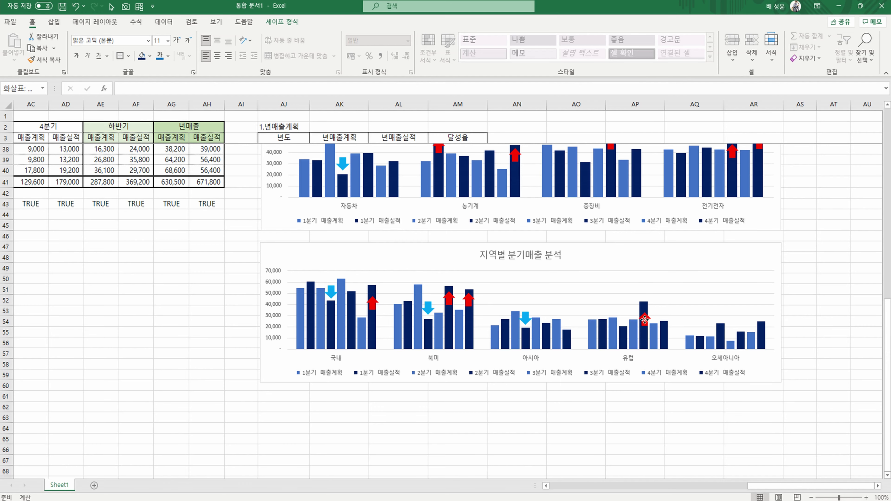
left_click_drag(644, 319, 762, 330)
left_click(572, 438)
left_click(455, 414)
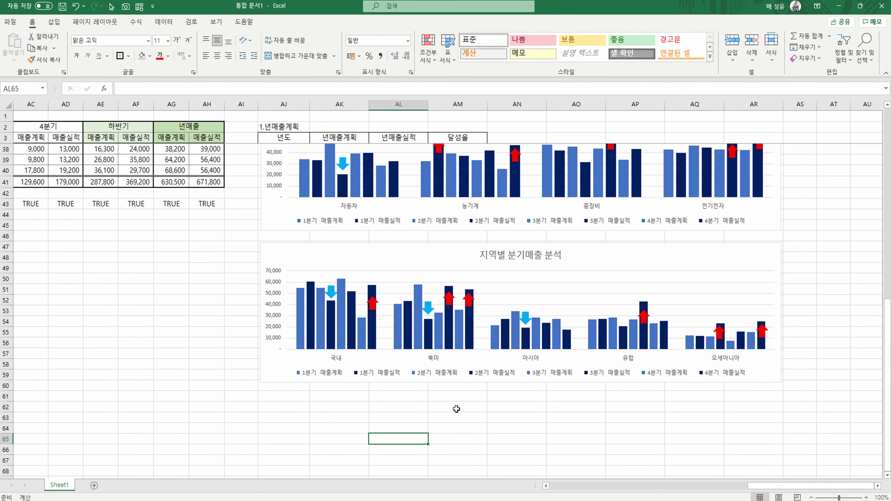
left_click(330, 334)
left_click(455, 415)
left_click(491, 419)
left_click(311, 305)
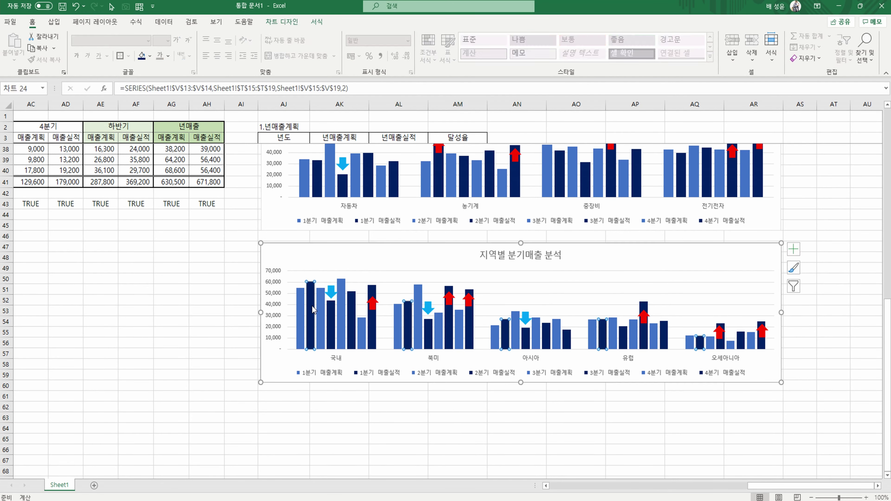
left_click(498, 420)
scroll(498, 419, "up", 10)
scroll(501, 420, "down", 10)
- Build a 계획 매출 and 실적 매출 table below the regional chart, with 국내, 북미, 아시아, 유럽 and 오세아니아 columns under each quarter
left_click(348, 408)
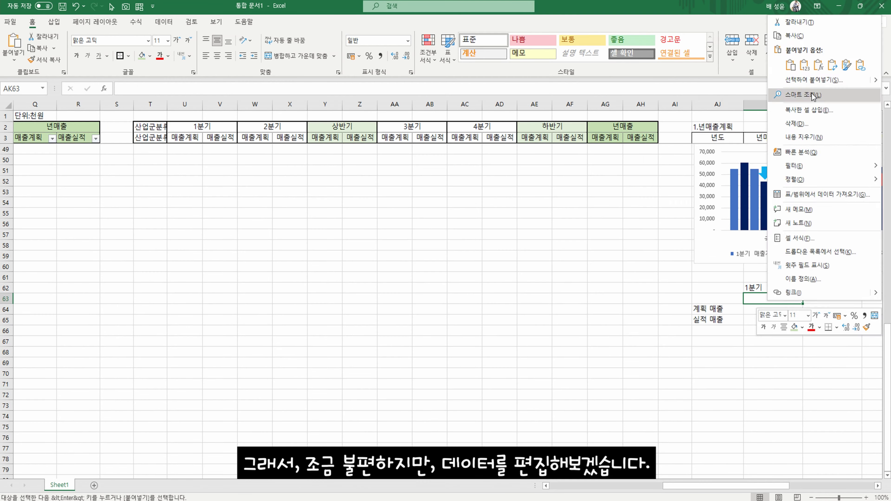
type("1분기 국내\t북미\t아시아\t유럽\t오세아니아")
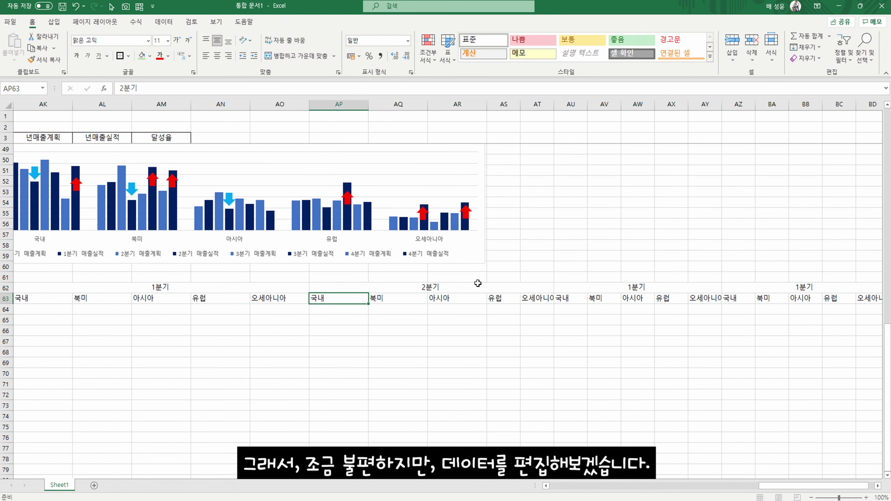
left_click(318, 309)
scroll(626, 495, "up", 15)
scroll(626, 496, "left", 10)
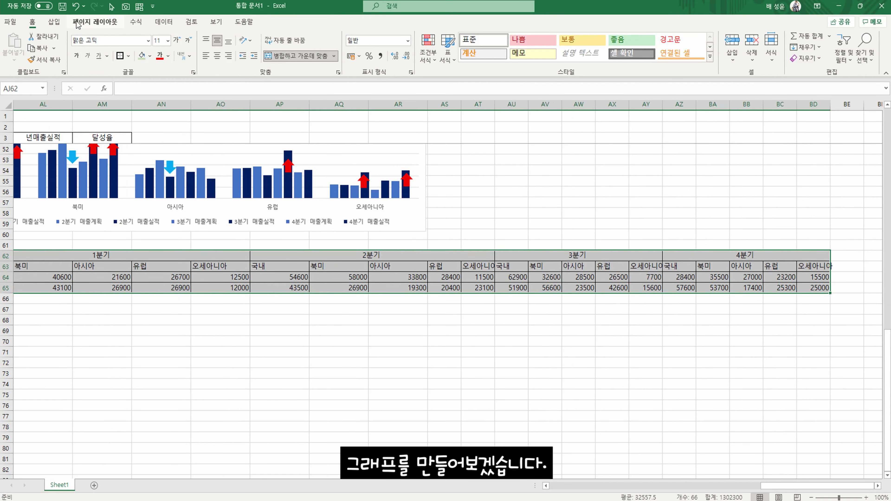
- Insert a clustered column chart from the new quarter-by-region 계획 매출 and 실적 매출 table
left_click(54, 21)
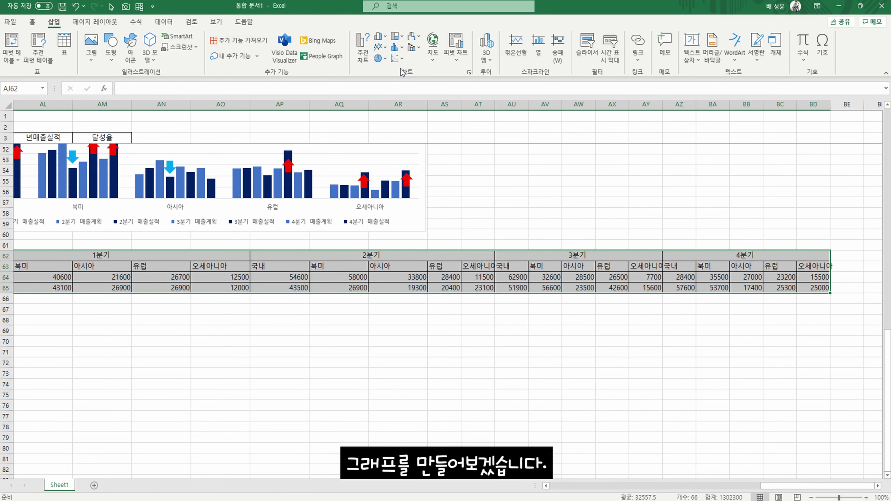
left_click(381, 36)
left_click(382, 59)
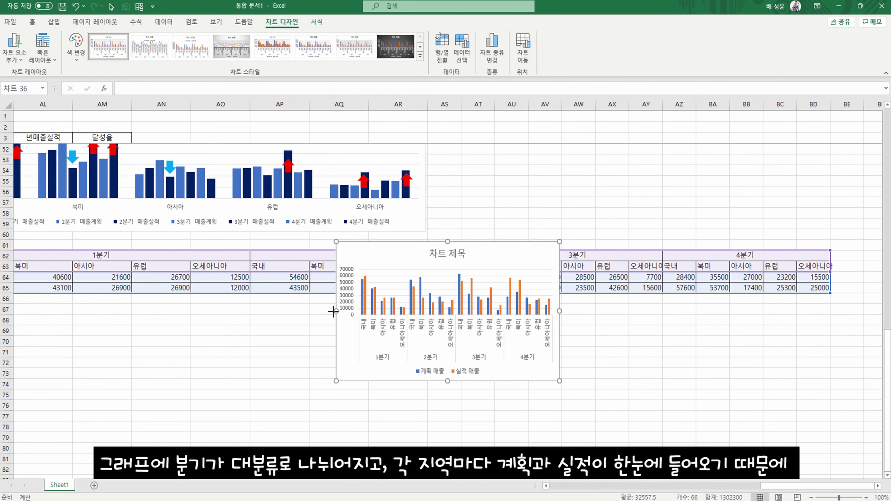
- Widen the new chart and place it directly below its table, matching the left edge and width of the regional chart above
left_click_drag(333, 311, 187, 311)
left_click_drag(560, 312, 739, 311)
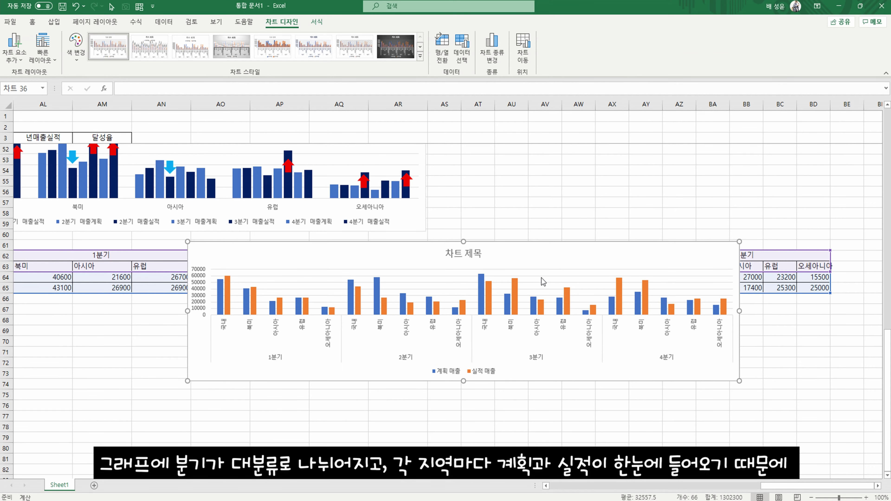
left_click_drag(522, 286, 431, 355)
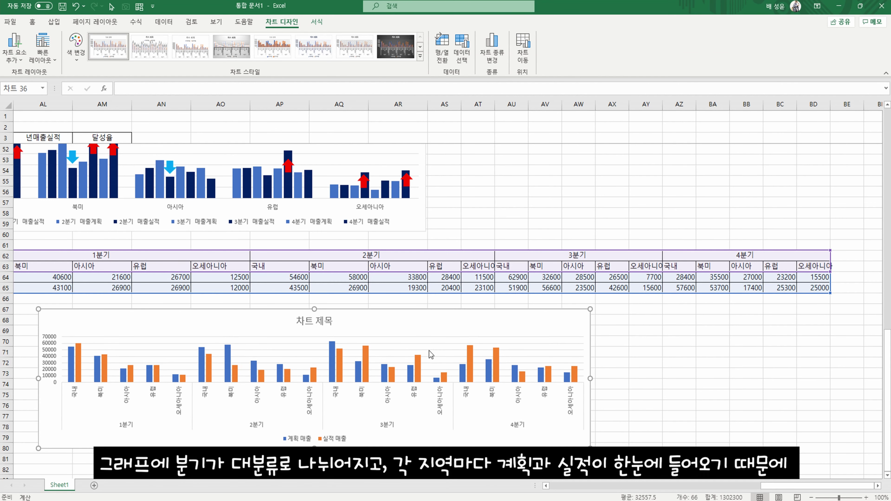
scroll(503, 326, "left", 5)
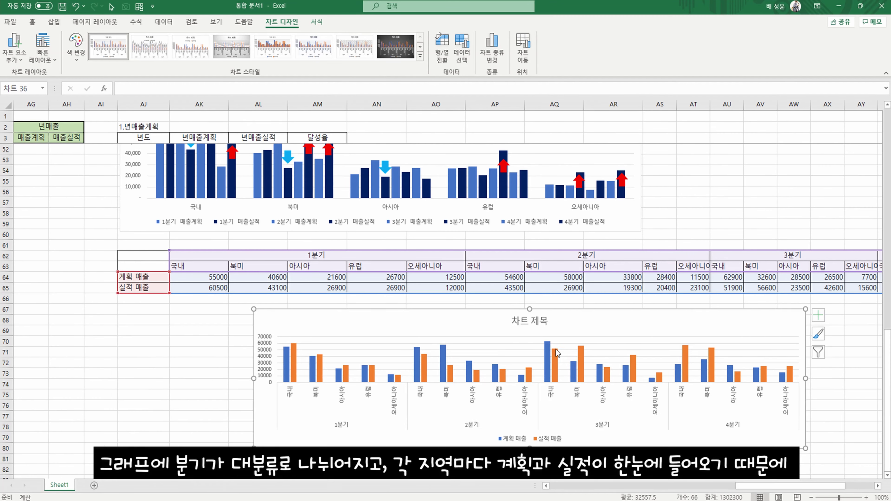
left_click_drag(504, 327, 461, 318)
left_click(692, 351)
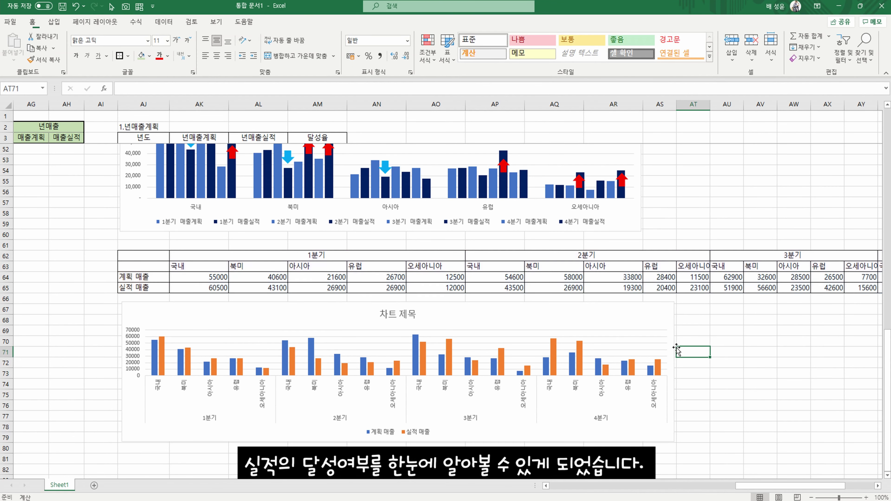
left_click(650, 329)
left_click_drag(673, 371, 643, 373)
left_click(707, 371)
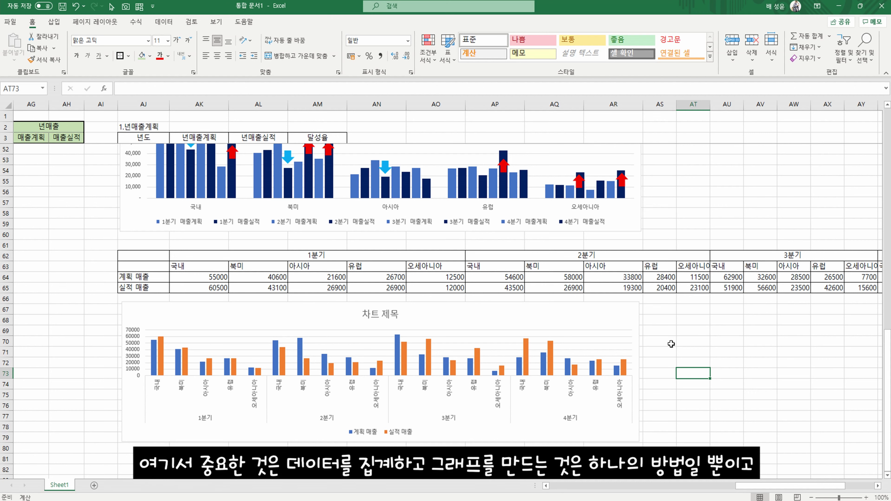
- Title the new chart 분기별 지역별 매출 추이
left_click(378, 315)
left_click_drag(364, 313, 403, 315)
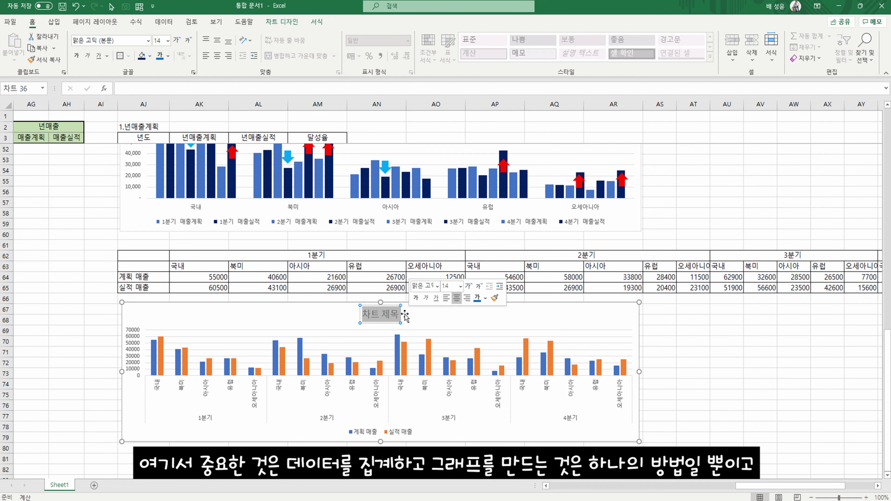
type("분기")
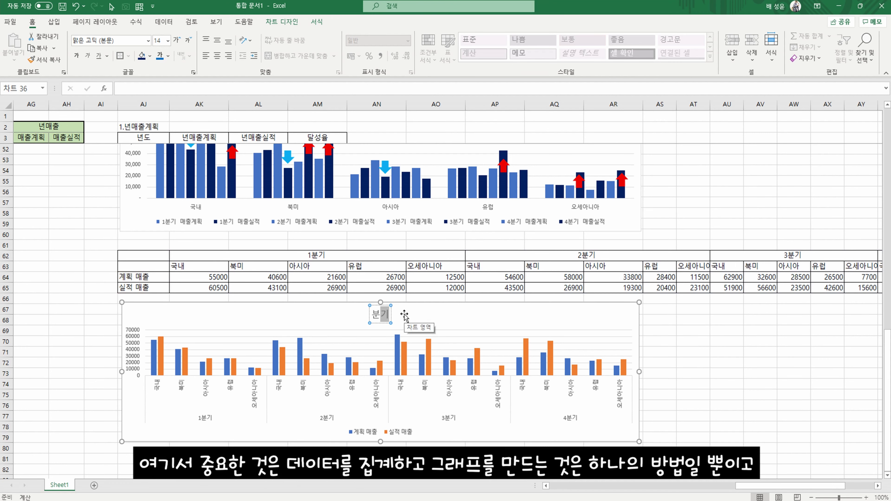
type("별 지역별 매추")
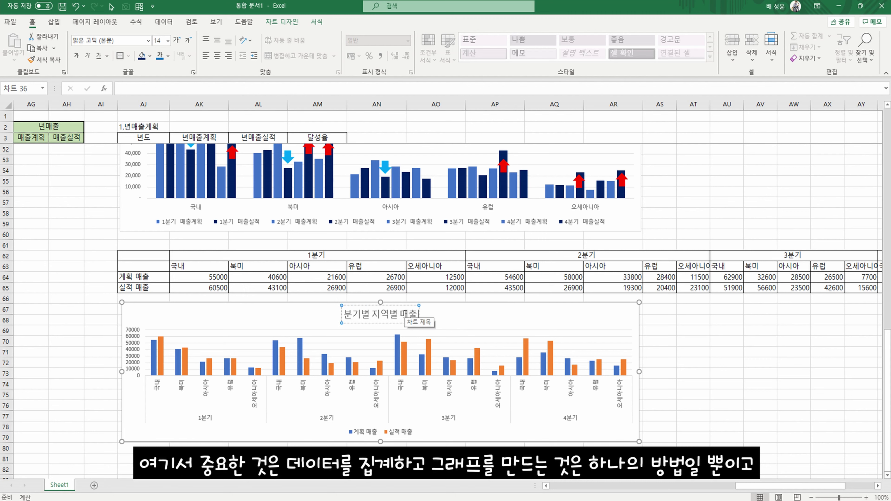
type(" 달")
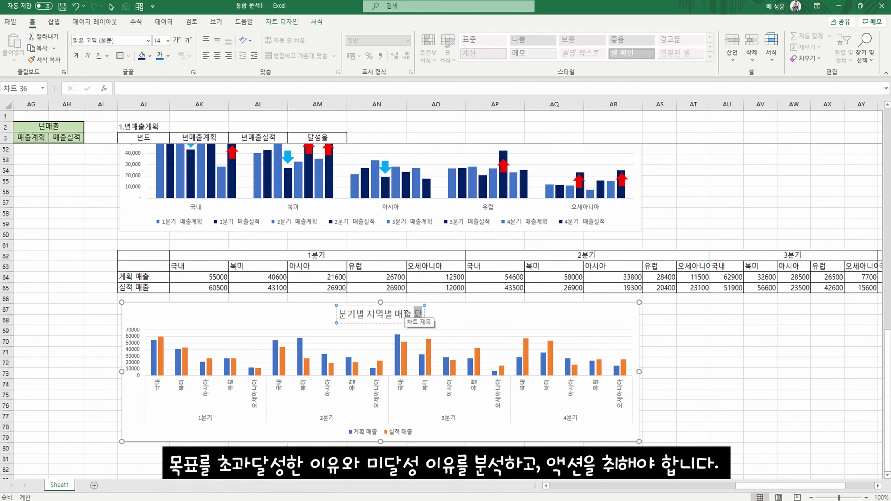
type("이")
key("Return")
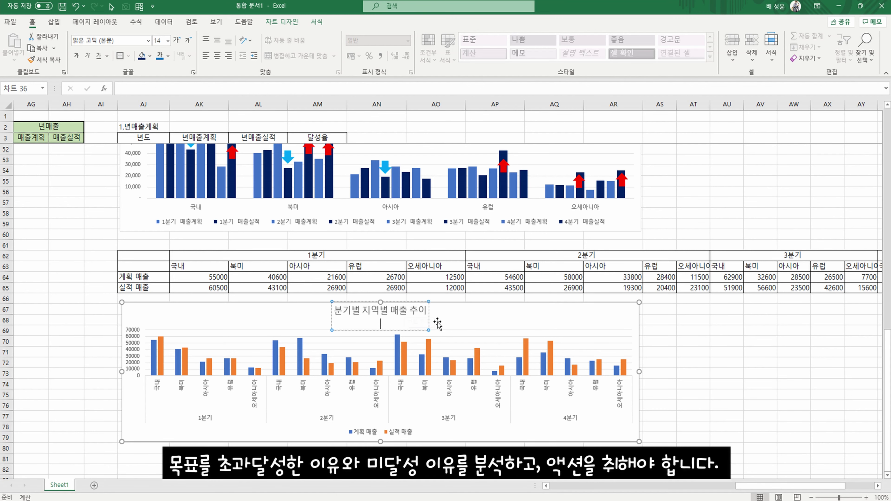
left_click(708, 339)
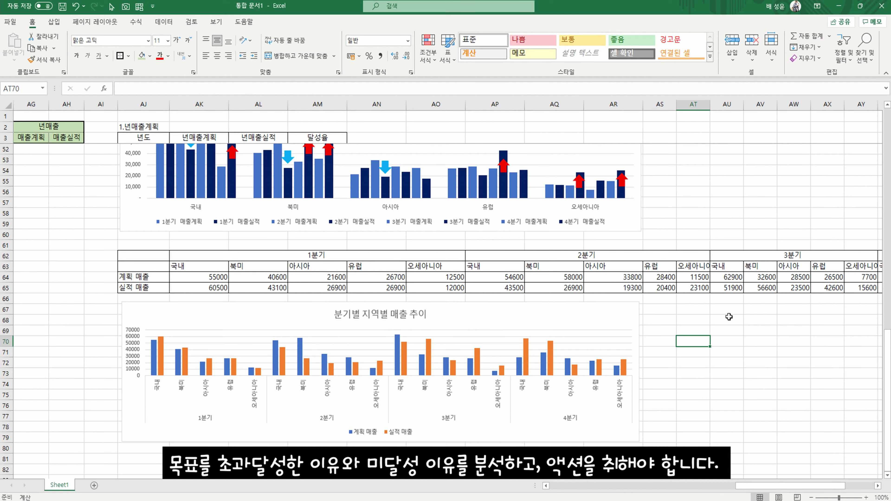